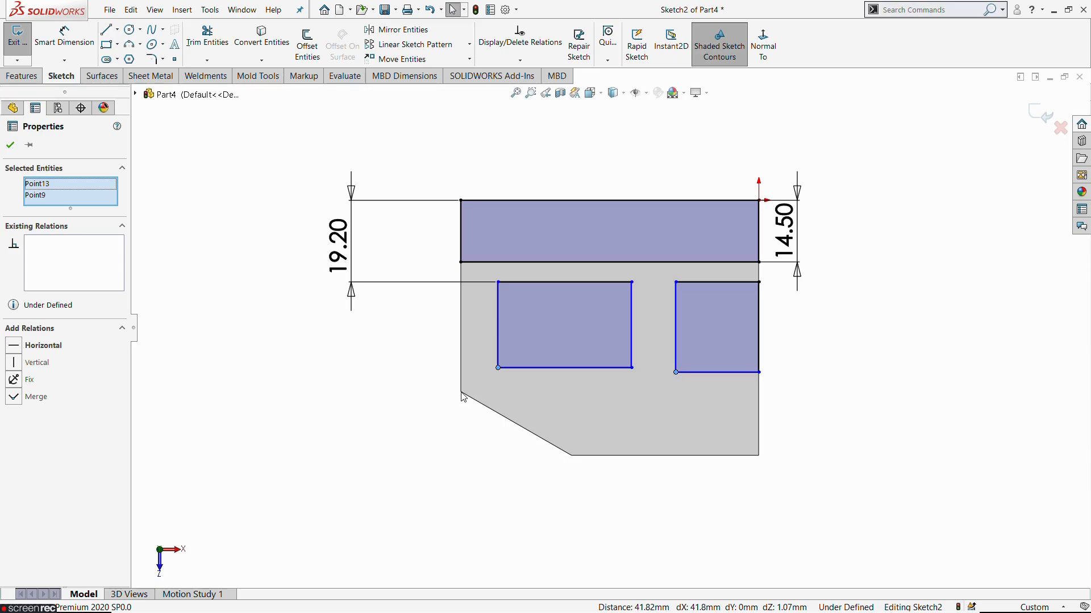
Align the lower-left corners of the two lower rectangles horizontally with the upper vertex of the block's chamfered edge.
{"action": "left_click", "coordinate": [460, 393], "text": "ctrl"}
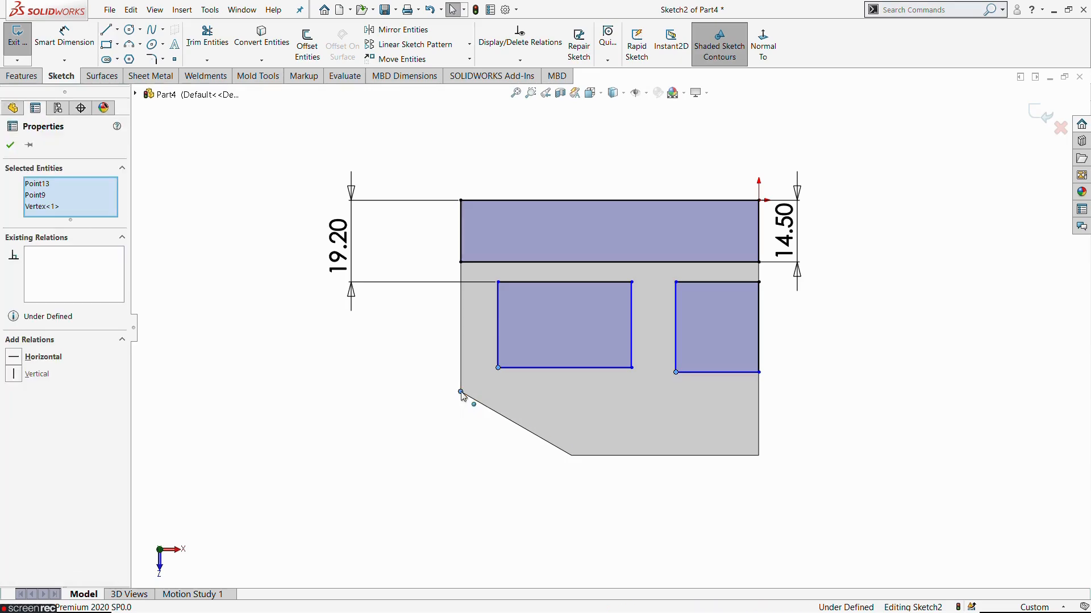
{"action": "left_click", "coordinate": [493, 342]}
{"action": "left_click", "coordinate": [408, 395]}
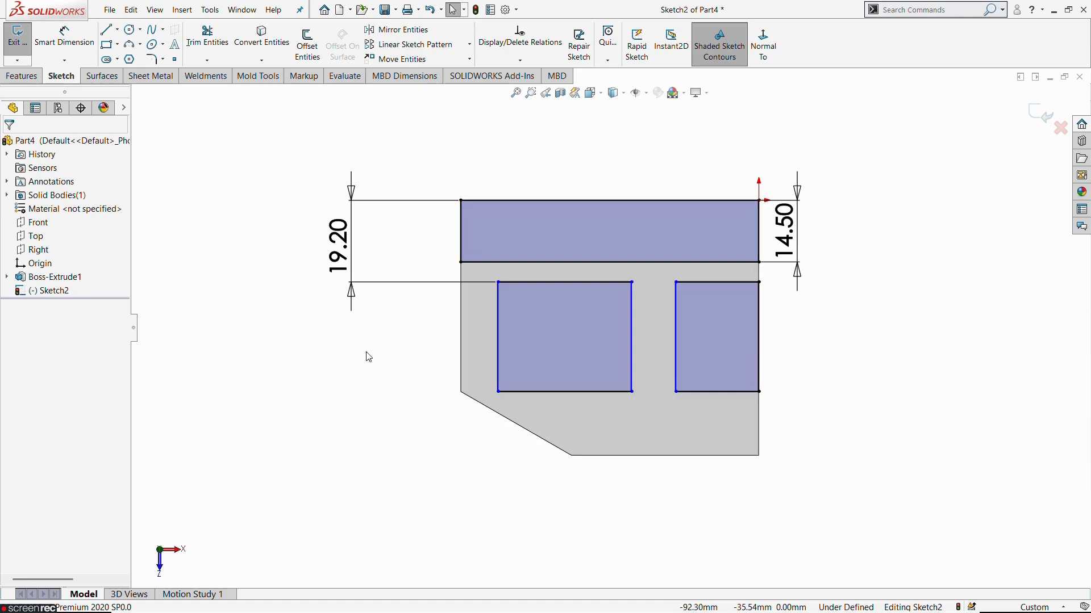
Dimension the distance from the block's left edge to the larger lower rectangle as 5 mm, following the reference drawing.
{"action": "left_click", "coordinate": [64, 34]}
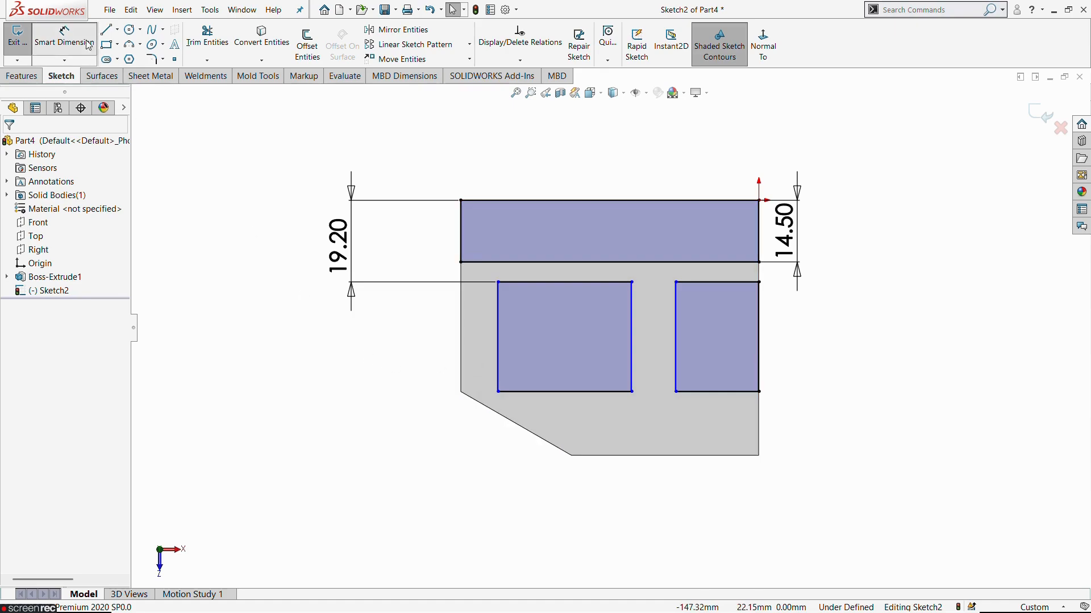
{"action": "left_click", "coordinate": [461, 334]}
{"action": "left_click", "coordinate": [499, 341]}
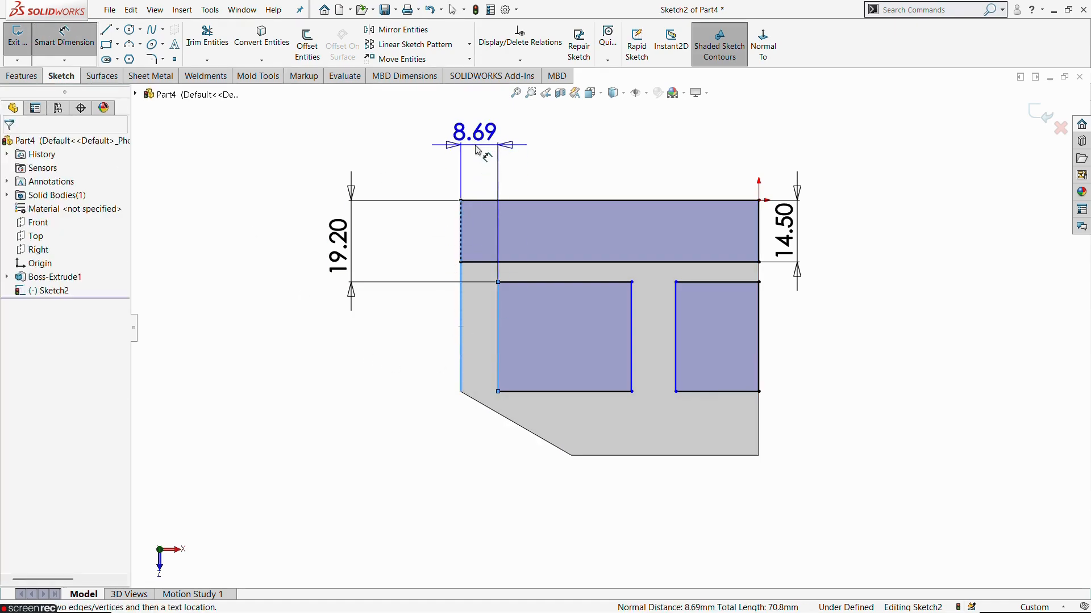
{"action": "left_click", "coordinate": [471, 159]}
{"action": "key", "text": "alt+Tab"}
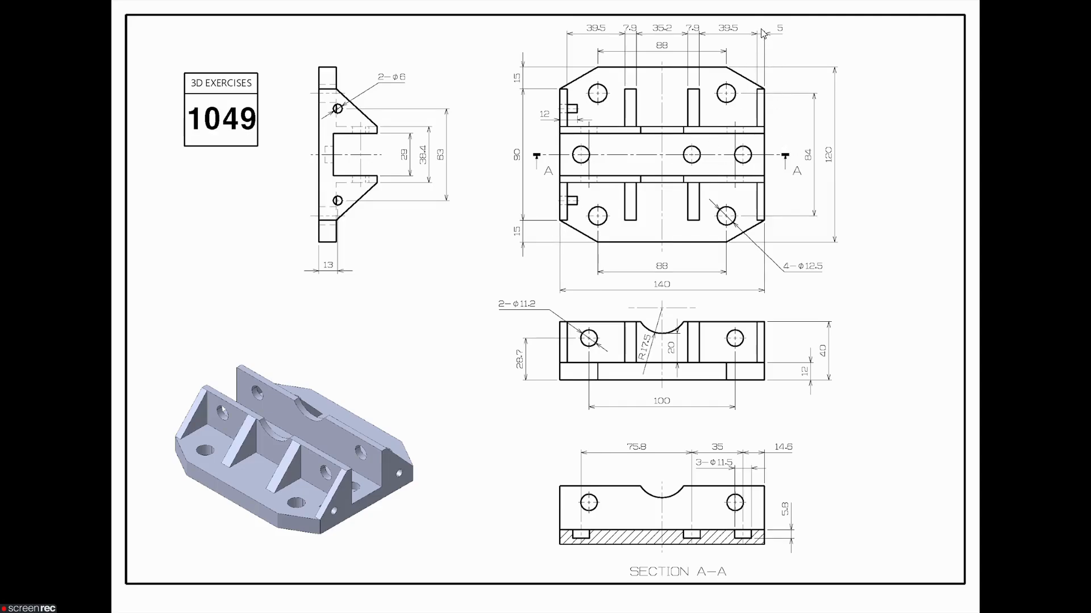
{"action": "key", "text": "alt+Tab"}
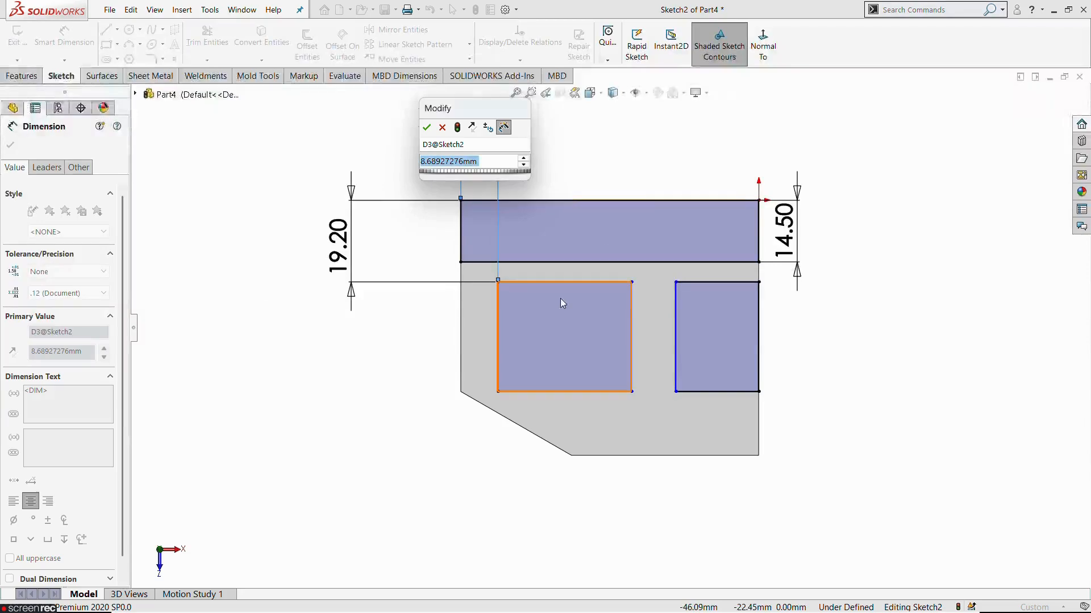
{"action": "type", "text": "5"}
{"action": "key", "text": "Return"}
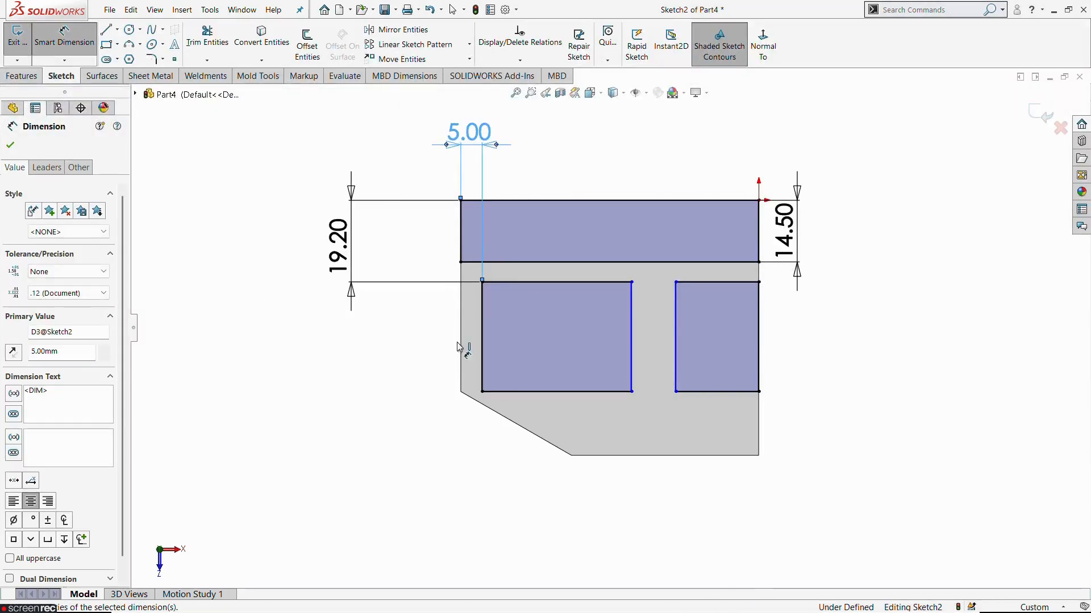
{"action": "key", "text": "Escape"}
Check the rib spacing in the reference drawing and dimension the larger lower rectangle's width as 39.5 mm.
{"action": "key", "text": "alt+Tab"}
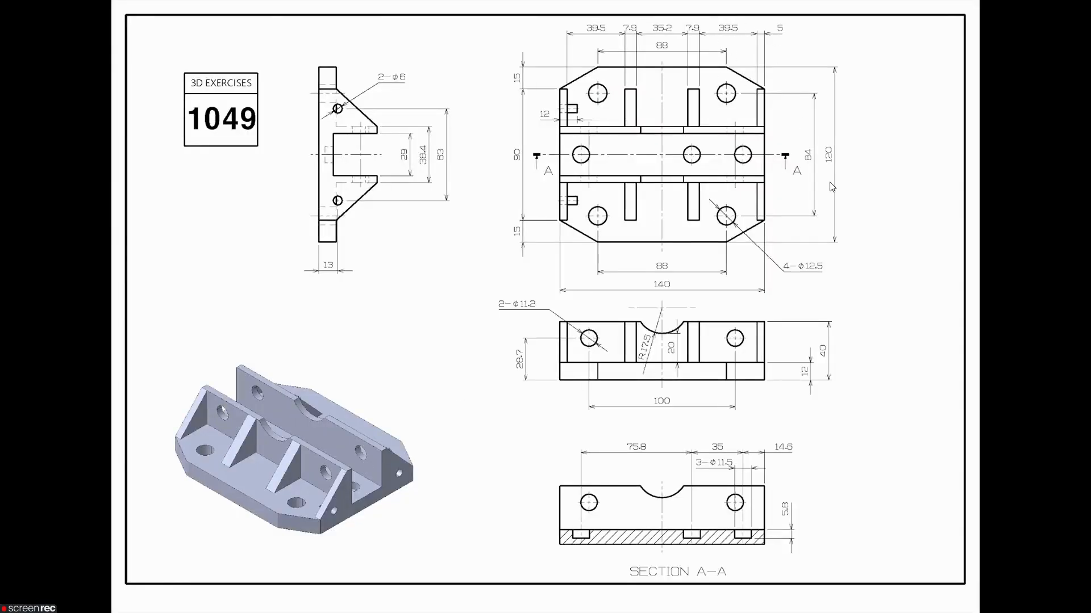
{"action": "key", "text": "alt+Tab"}
{"action": "left_click", "coordinate": [555, 392]}
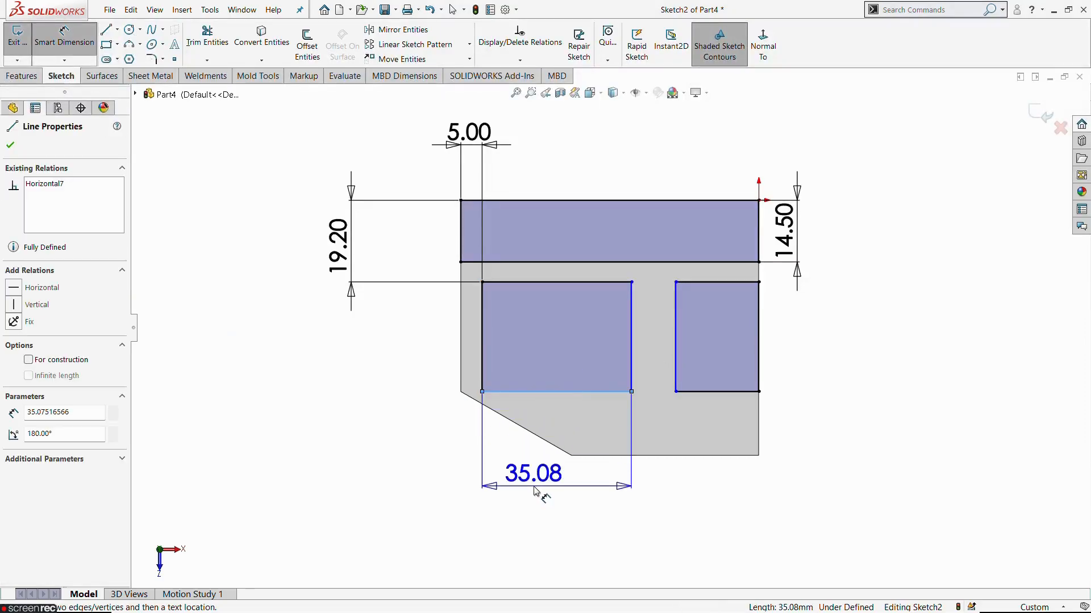
{"action": "left_click", "coordinate": [535, 492]}
{"action": "type", "text": "39"}
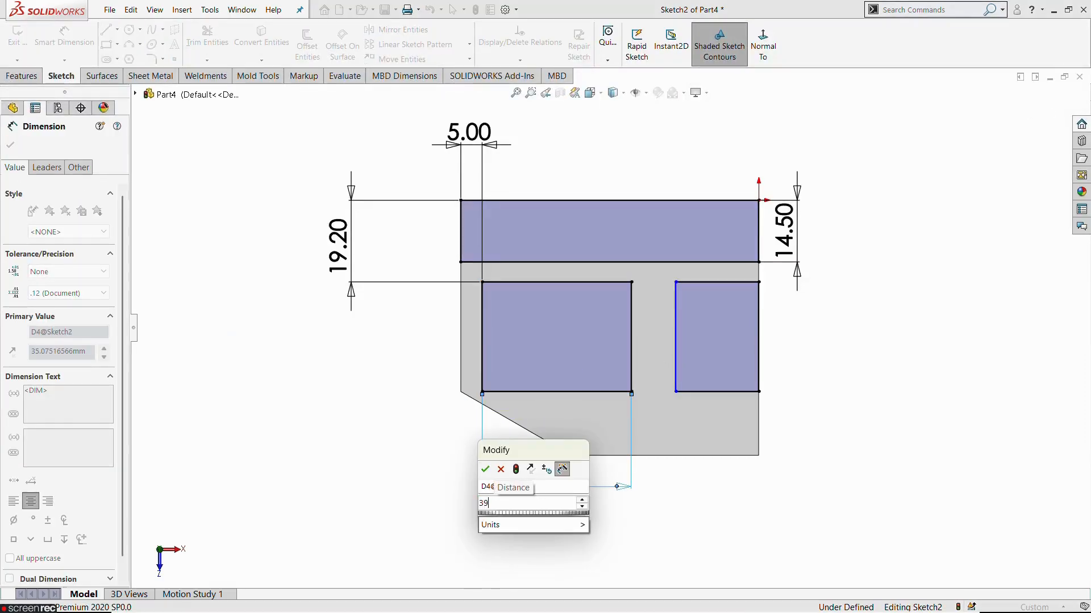
{"action": "type", "text": ".5"}
{"action": "key", "text": "Return"}
{"action": "key", "text": "Escape"}
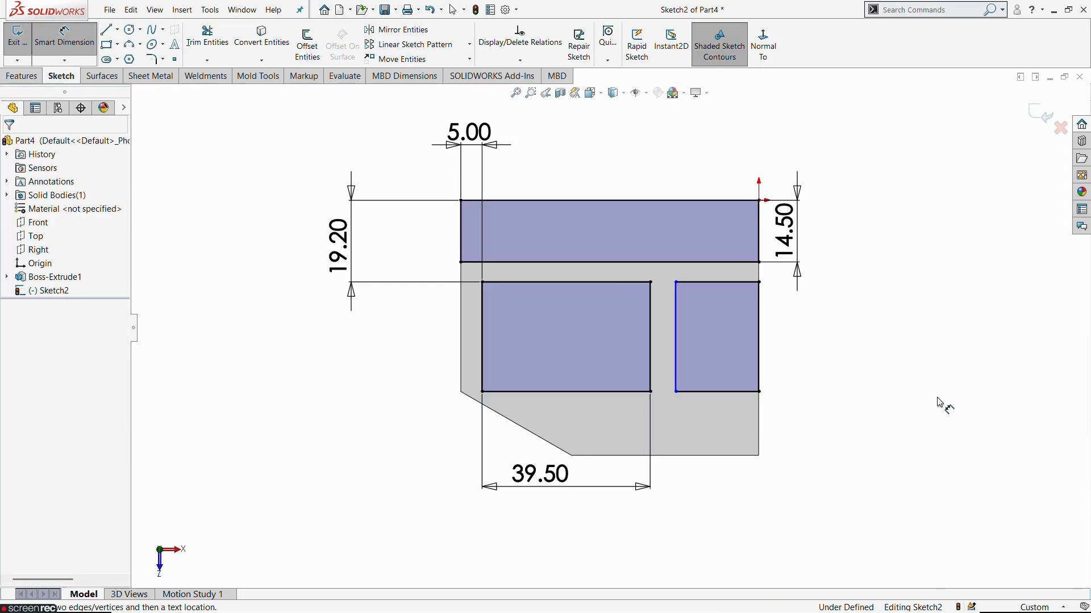
Dimension the gap between the two lower rectangles as 7.9 mm, following the reference drawing.
{"action": "key", "text": "alt+Tab"}
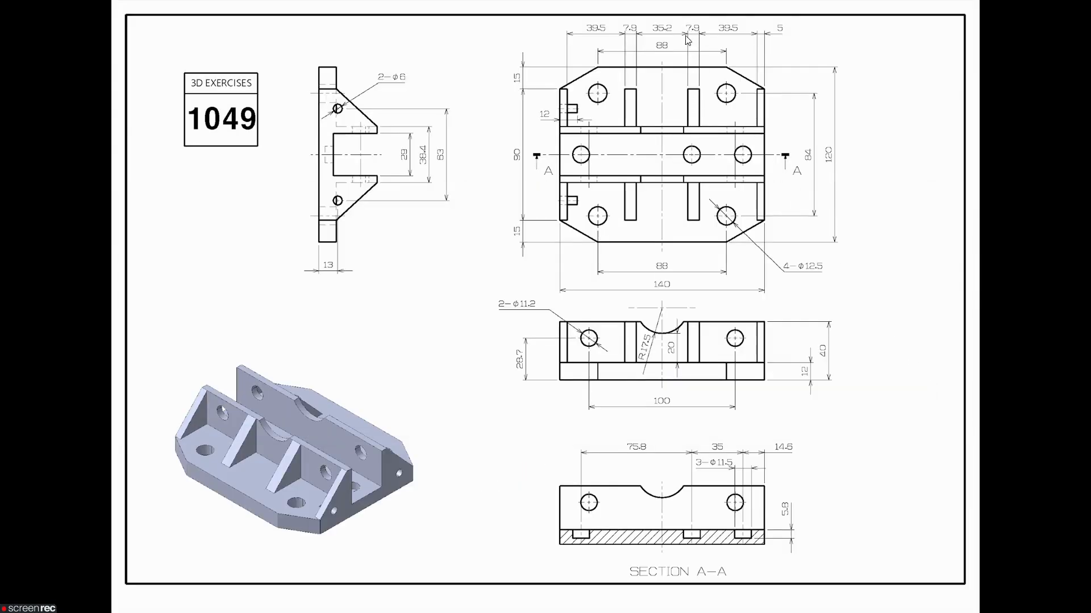
{"action": "key", "text": "alt+Tab"}
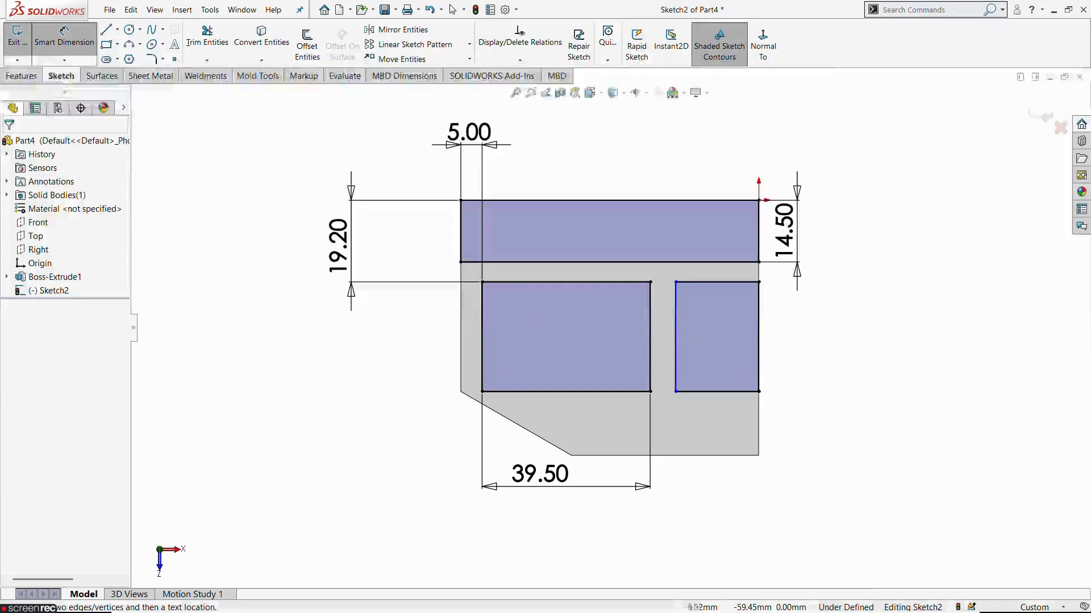
{"action": "left_click", "coordinate": [651, 343]}
{"action": "left_click", "coordinate": [675, 357]}
{"action": "left_click", "coordinate": [688, 446]}
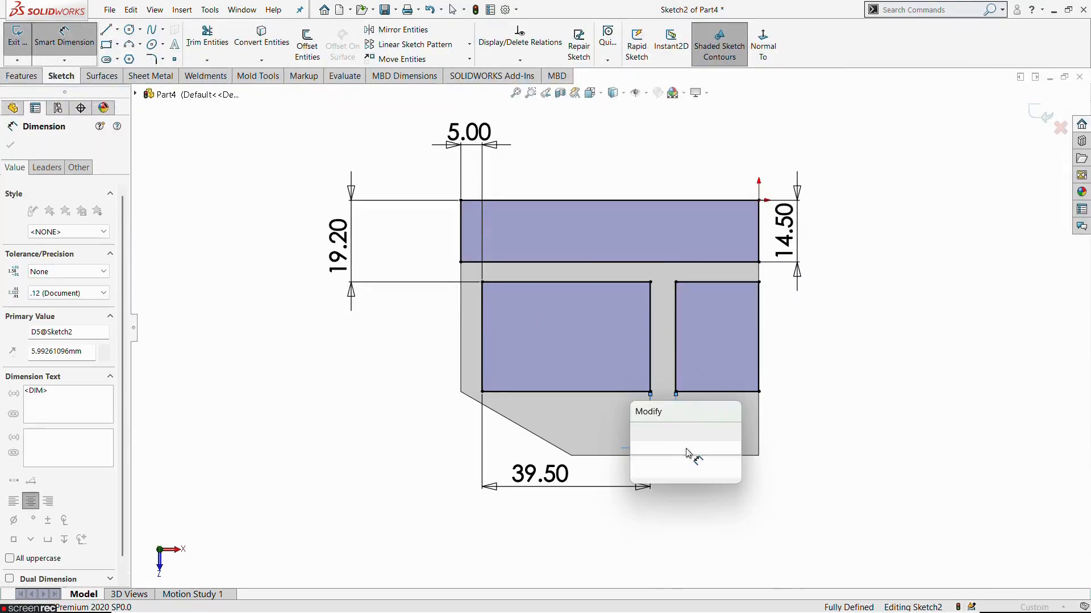
{"action": "type", "text": "7."}
{"action": "key", "text": "alt+Tab"}
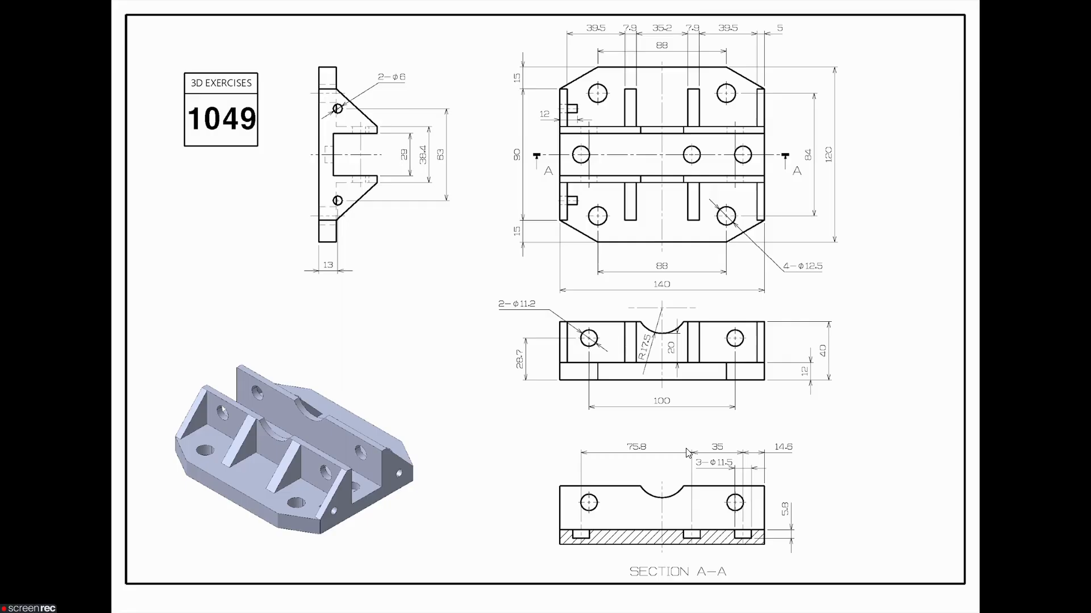
{"action": "key", "text": "alt+Tab"}
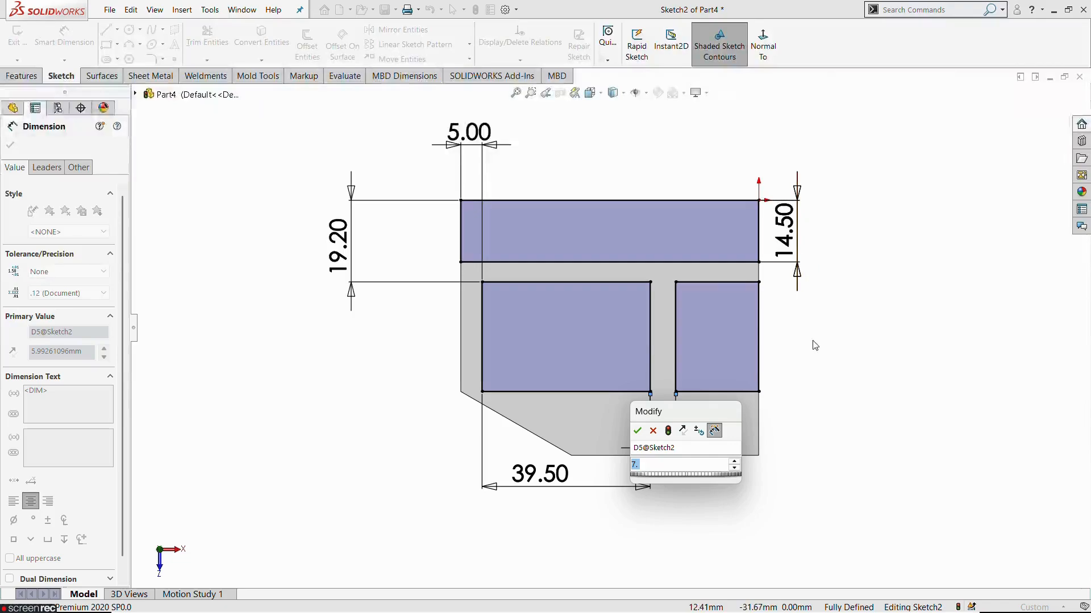
{"action": "type", "text": "9"}
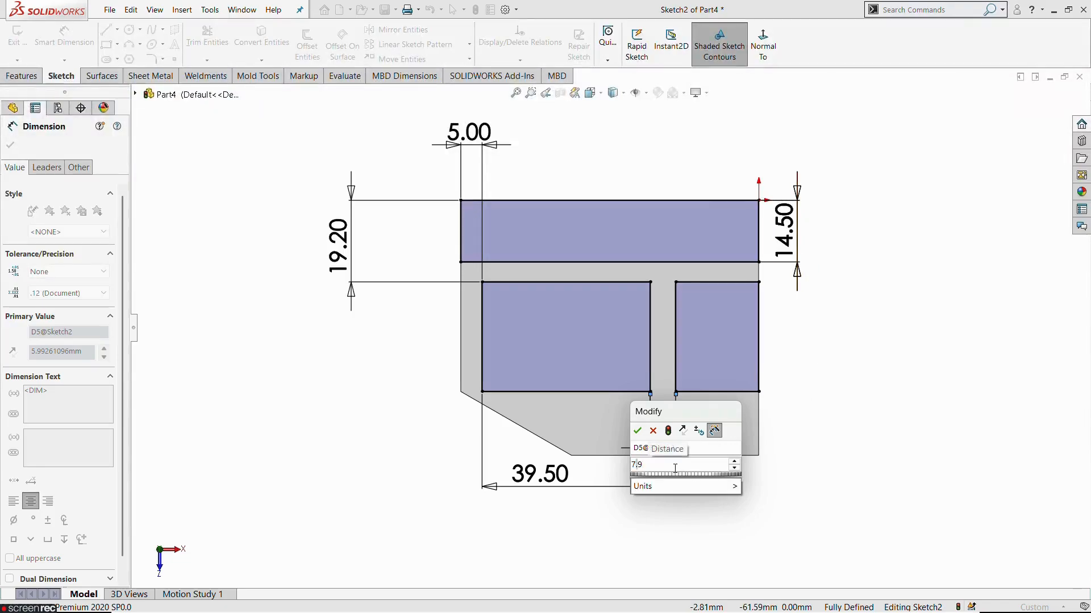
{"action": "key", "text": "Return"}
{"action": "left_click", "coordinate": [906, 367]}
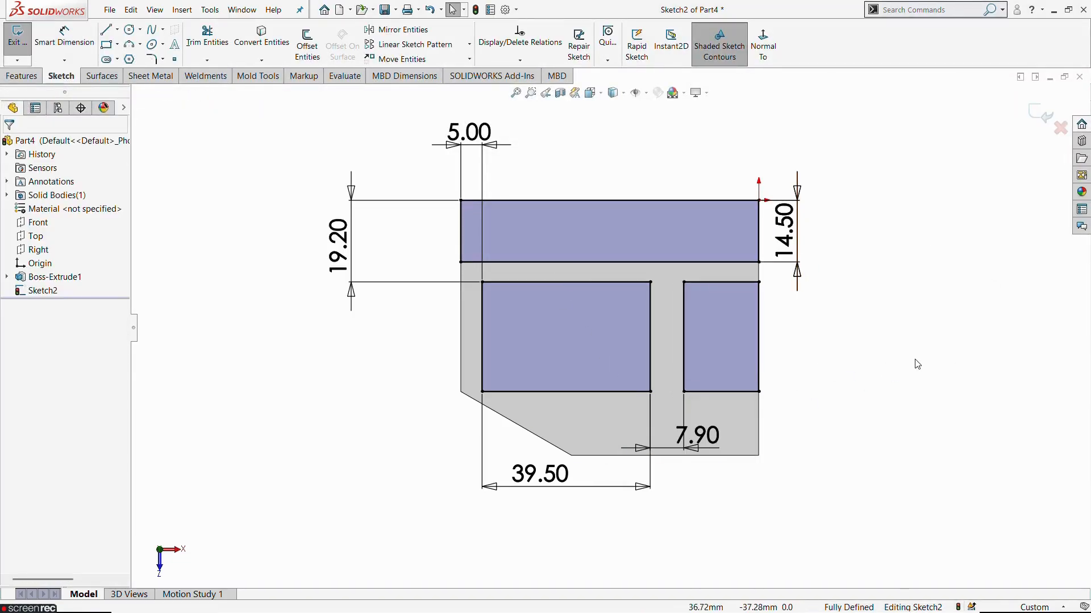
Convert all four lines of the long upper rectangle to construction geometry.
{"action": "left_click", "coordinate": [696, 263]}
{"action": "right_click", "coordinate": [695, 264]}
{"action": "left_click", "coordinate": [707, 271]}
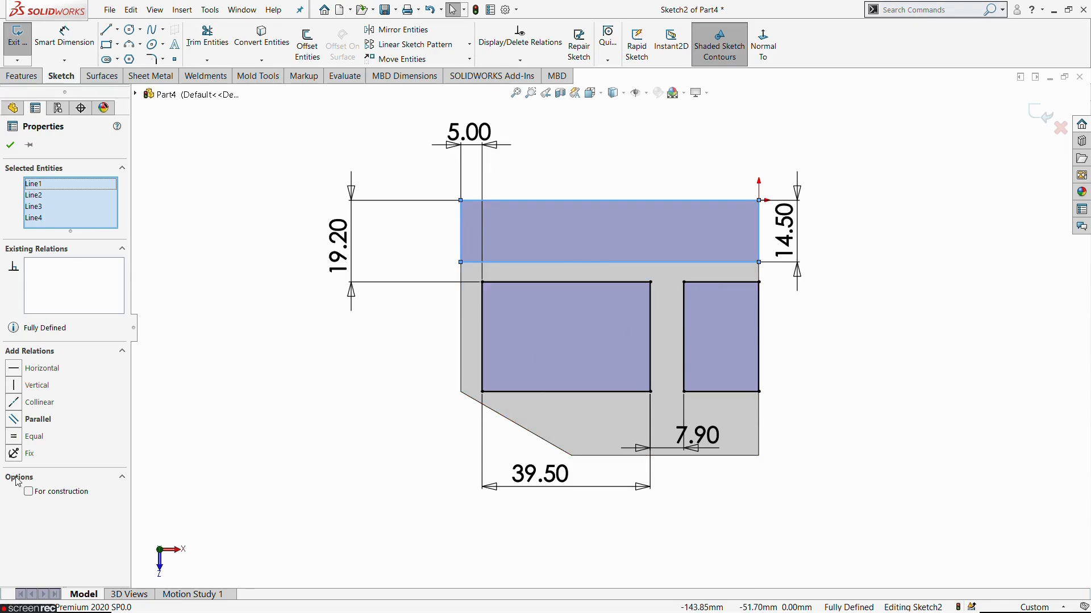
{"action": "left_click", "coordinate": [44, 494]}
{"action": "key", "text": "Escape"}
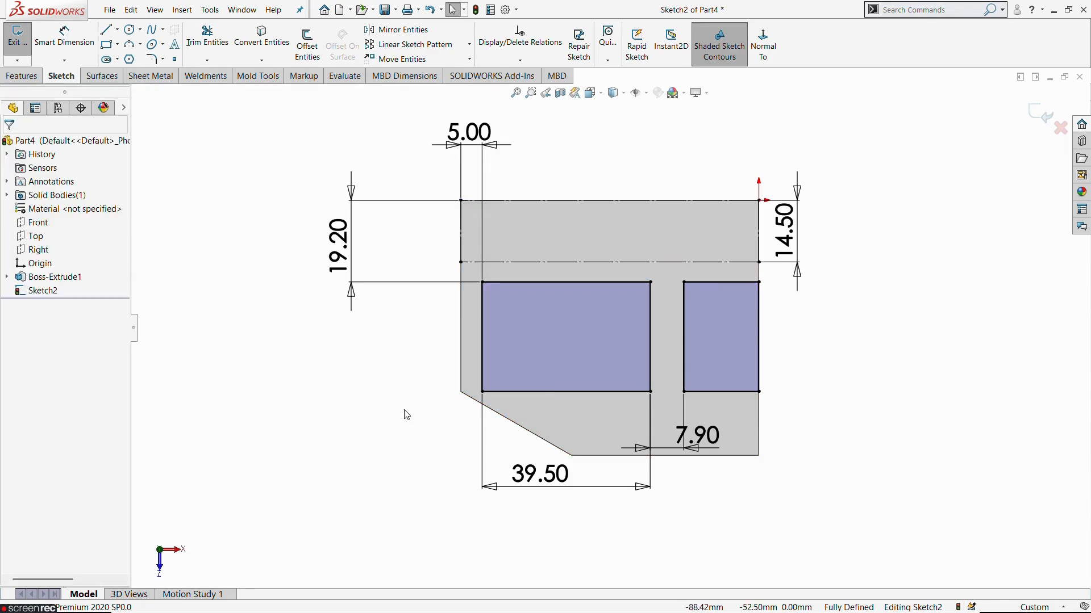
Convert the outlines of both lower rectangles to construction geometry.
{"action": "left_click", "coordinate": [550, 284]}
{"action": "right_click", "coordinate": [551, 284]}
{"action": "left_click", "coordinate": [591, 291]}
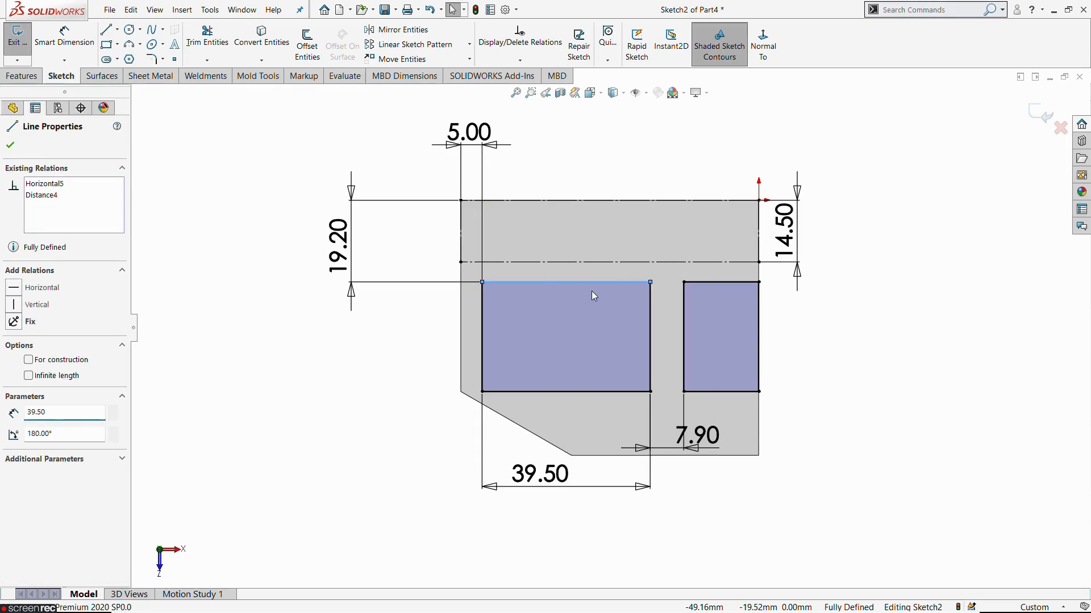
{"action": "left_click", "coordinate": [57, 492]}
{"action": "key", "text": "Escape"}
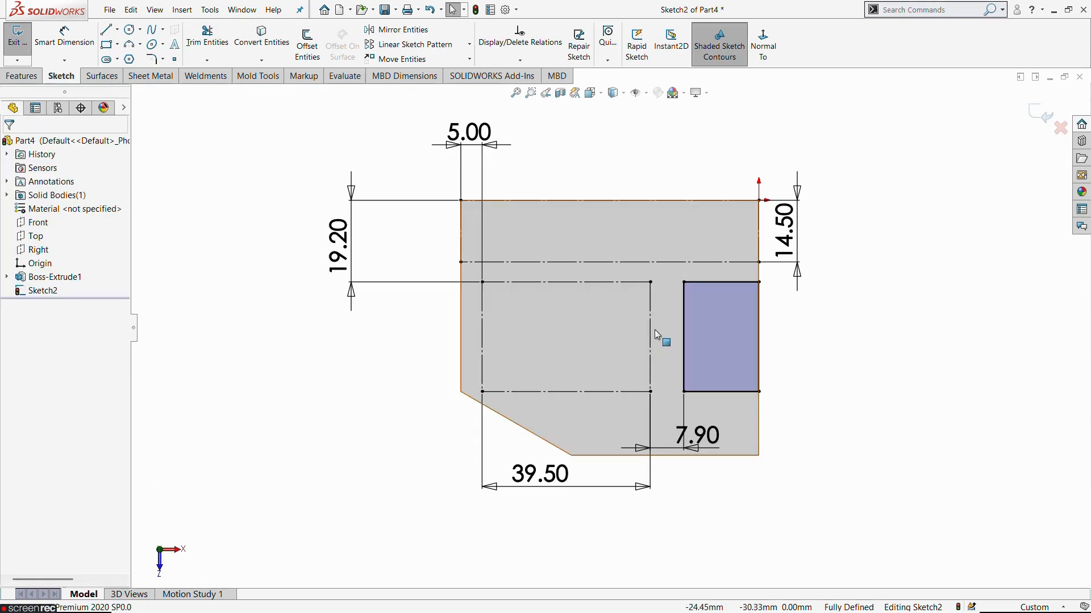
{"action": "right_click", "coordinate": [704, 282]}
{"action": "left_click", "coordinate": [738, 291]}
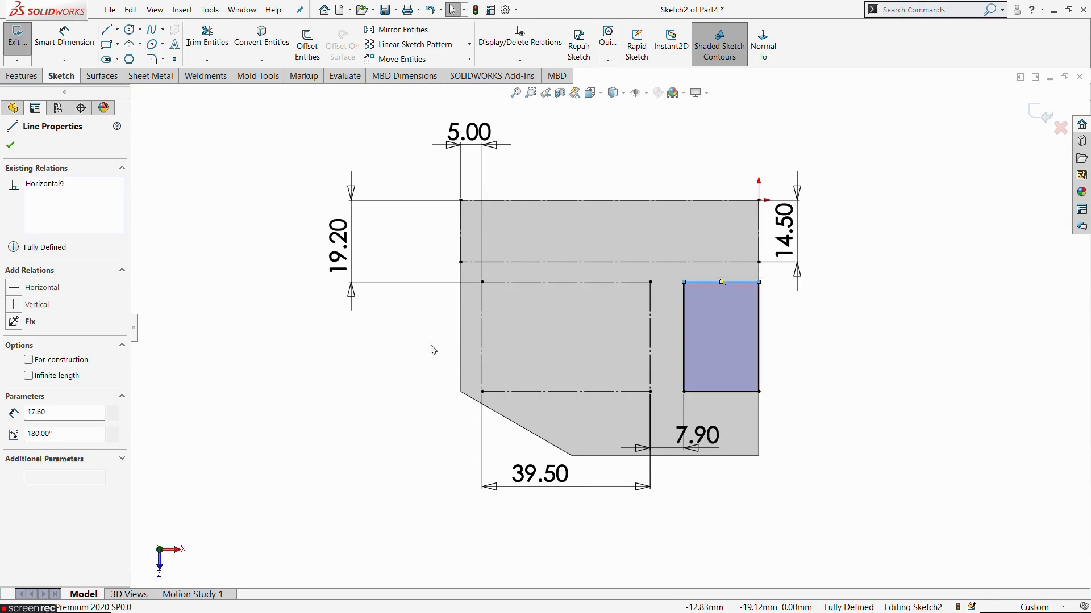
{"action": "left_click", "coordinate": [28, 492]}
{"action": "key", "text": "Escape"}
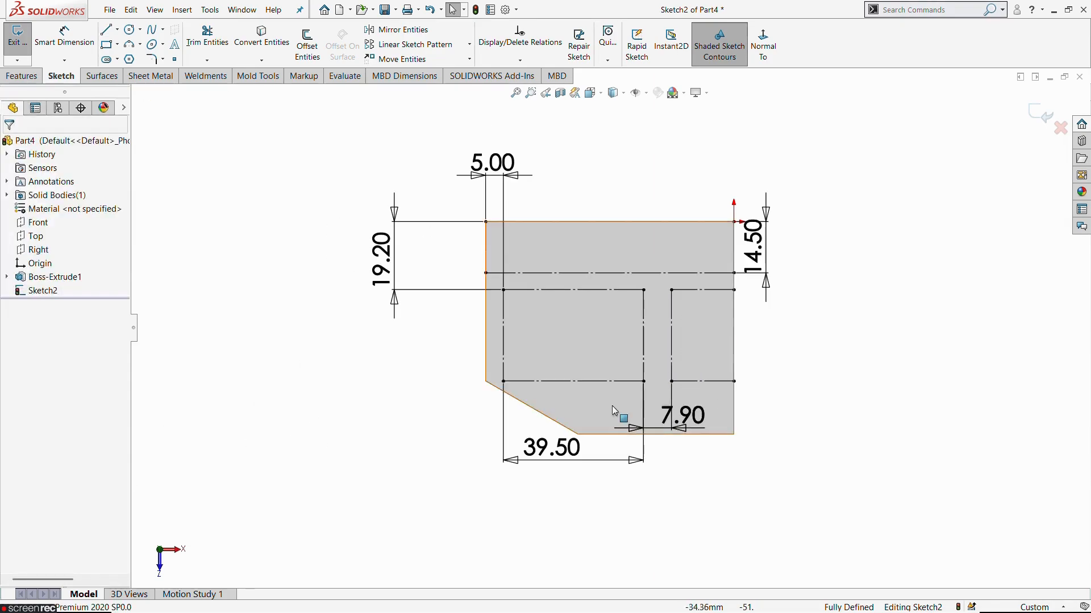
Trace a closed line profile over the construction corners, forming the long wall strip with the 5 mm end rib and 7.9 mm inner rib.
{"action": "scroll", "coordinate": [646, 275], "scroll_direction": "down", "scroll_amount": 2}
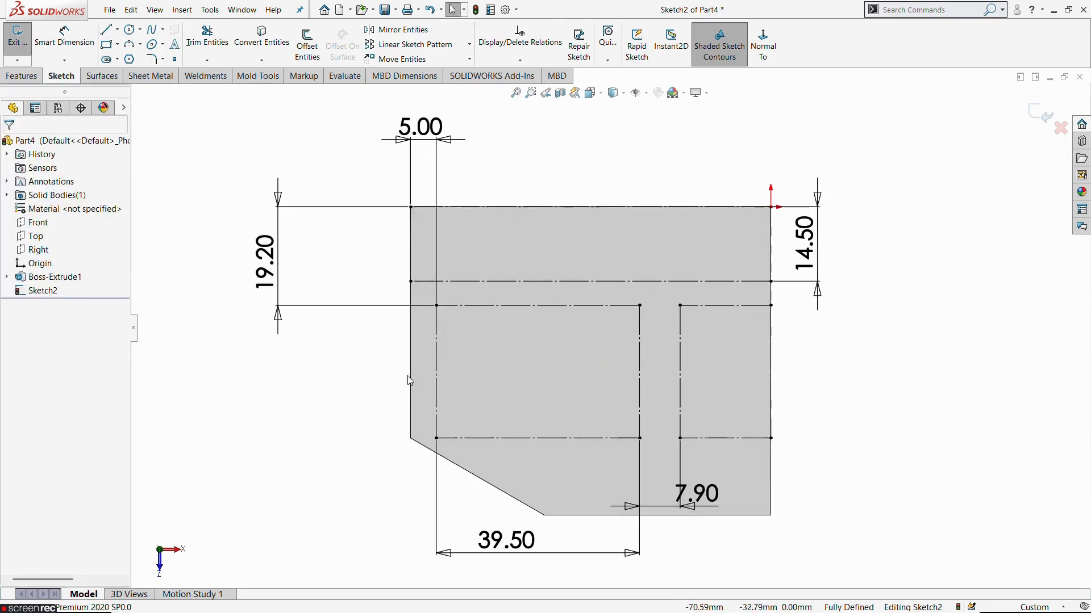
{"action": "left_click", "coordinate": [110, 34]}
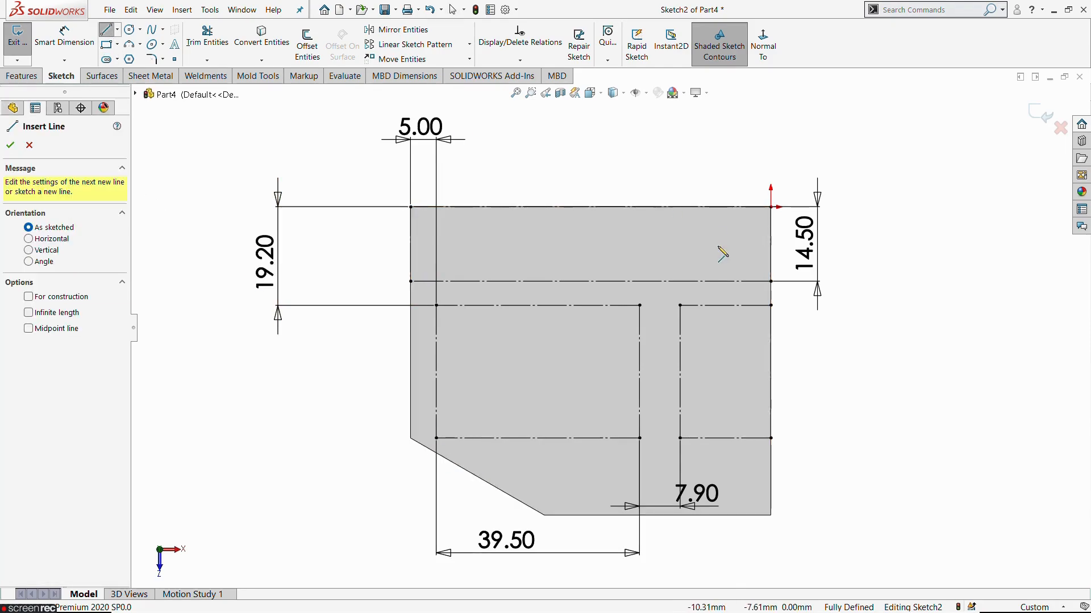
{"action": "left_click", "coordinate": [771, 281]}
{"action": "left_click", "coordinate": [411, 282]}
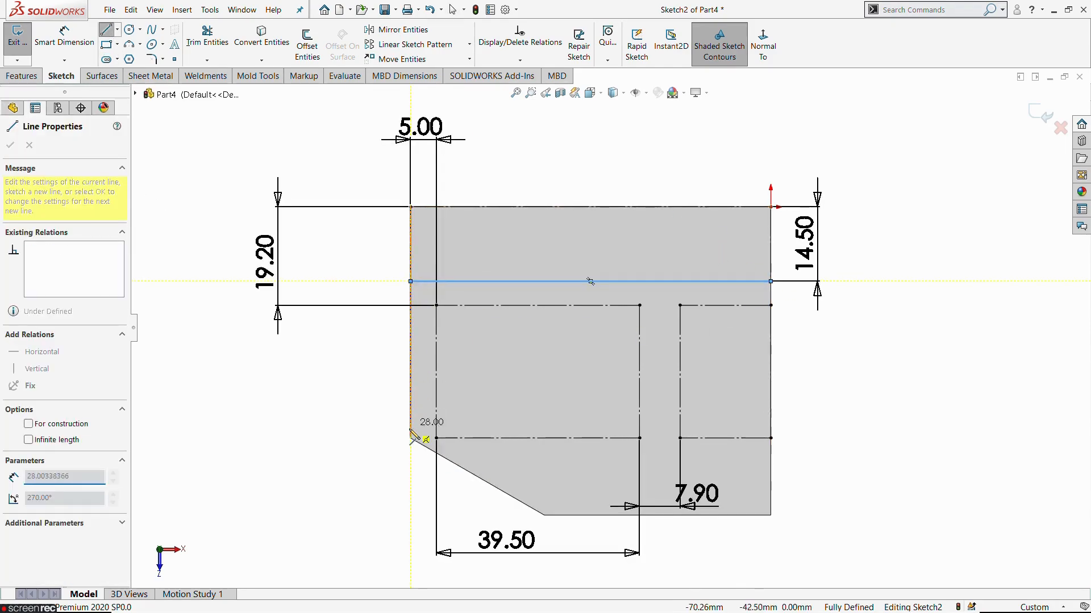
{"action": "left_click", "coordinate": [411, 438]}
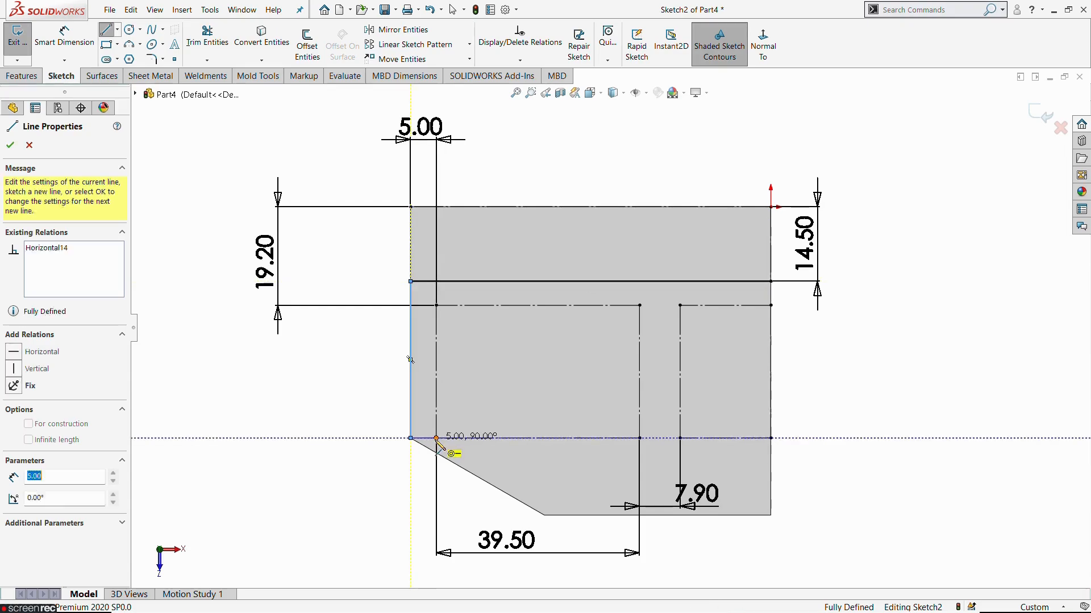
{"action": "left_click", "coordinate": [436, 438]}
{"action": "left_click", "coordinate": [436, 305]}
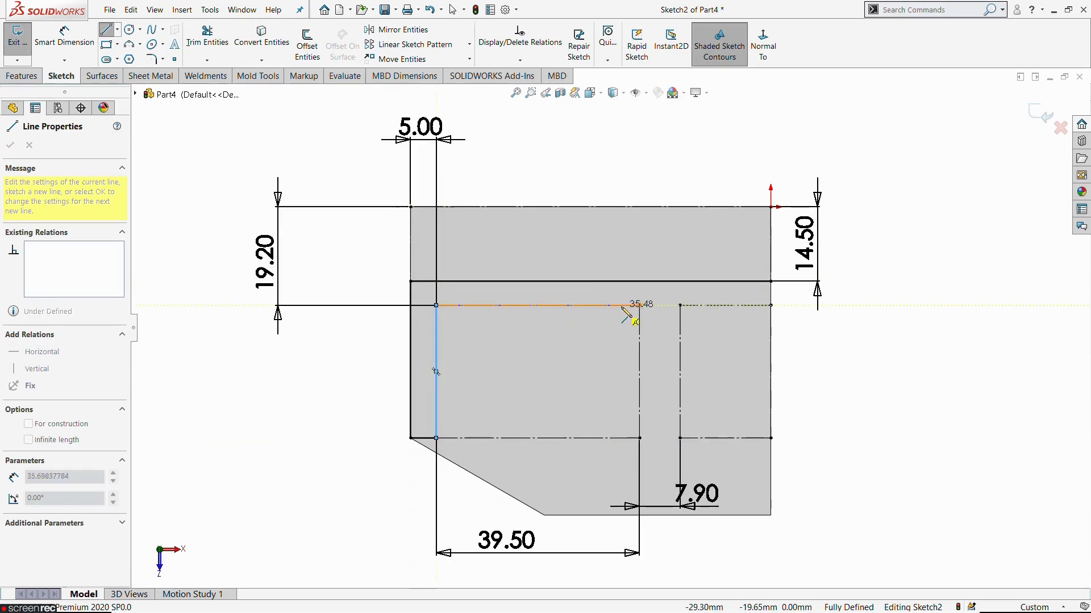
{"action": "left_click", "coordinate": [640, 305]}
{"action": "left_click", "coordinate": [640, 438]}
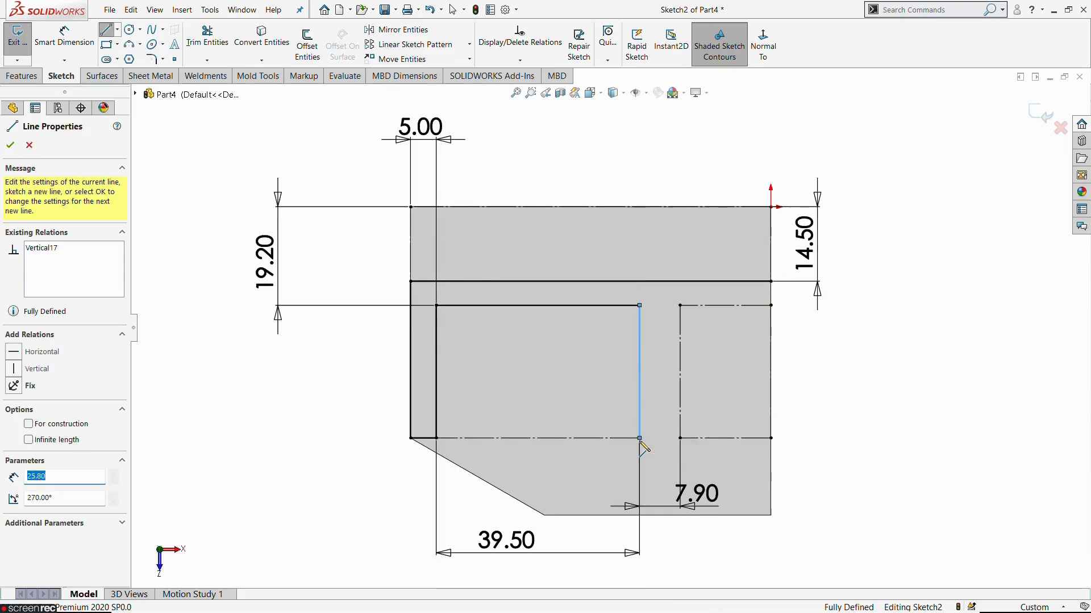
{"action": "left_click", "coordinate": [680, 438]}
{"action": "left_click", "coordinate": [680, 305]}
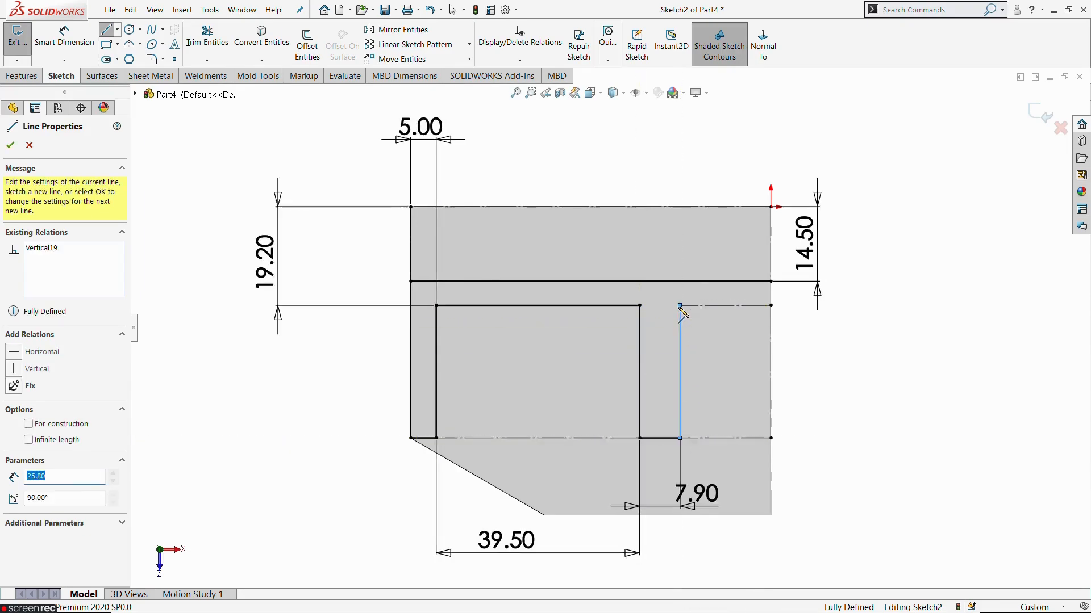
{"action": "left_click", "coordinate": [770, 305]}
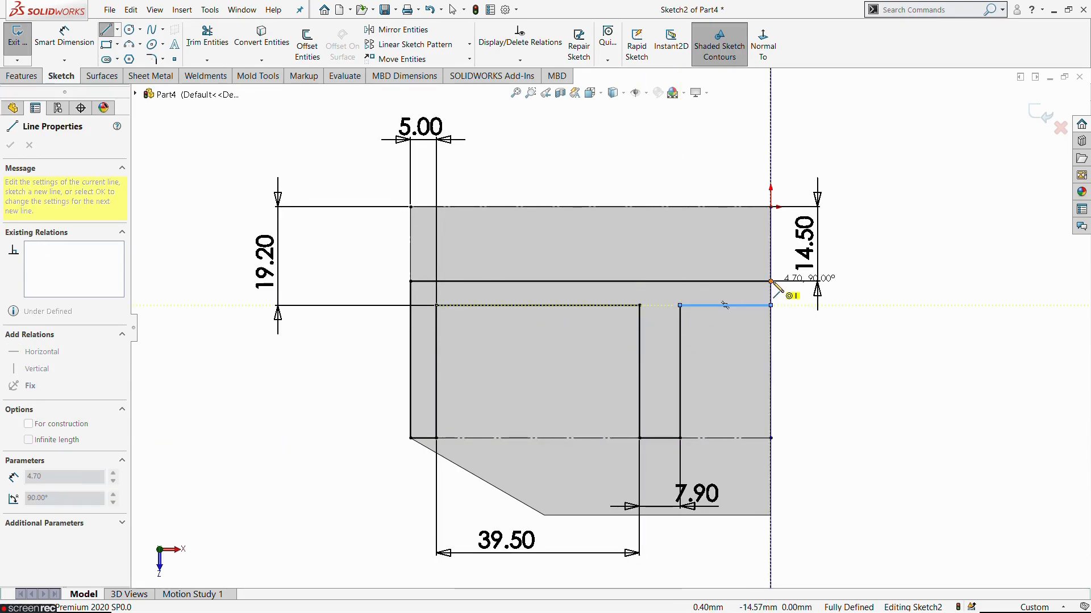
{"action": "left_click", "coordinate": [771, 281]}
{"action": "key", "text": "Escape"}
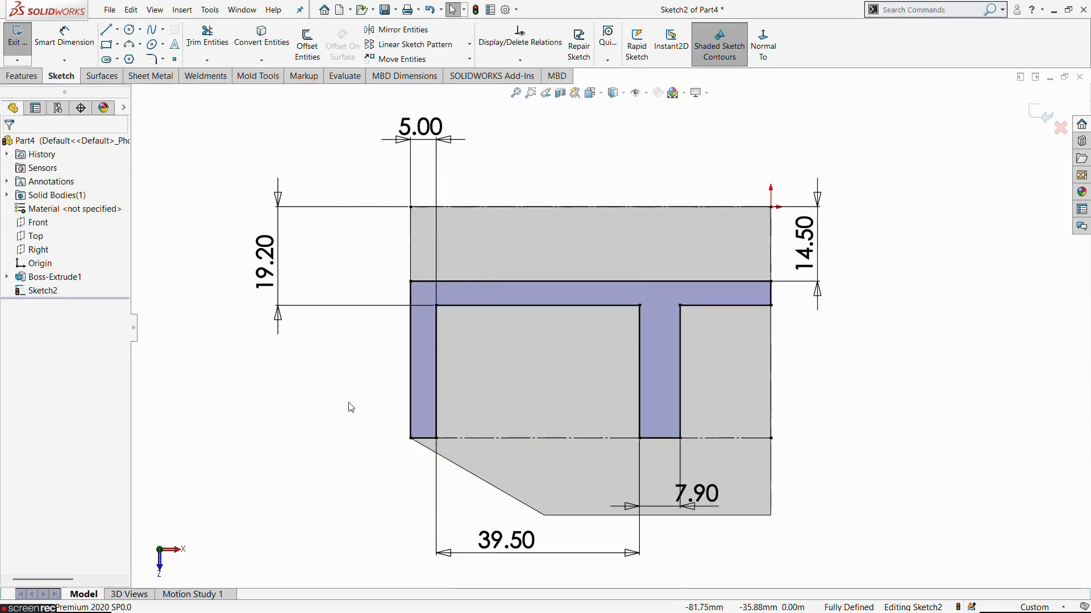
Check the wall and ribs against the reference drawing and close the wall and rib profile sketch.
{"action": "key", "text": "alt+Tab"}
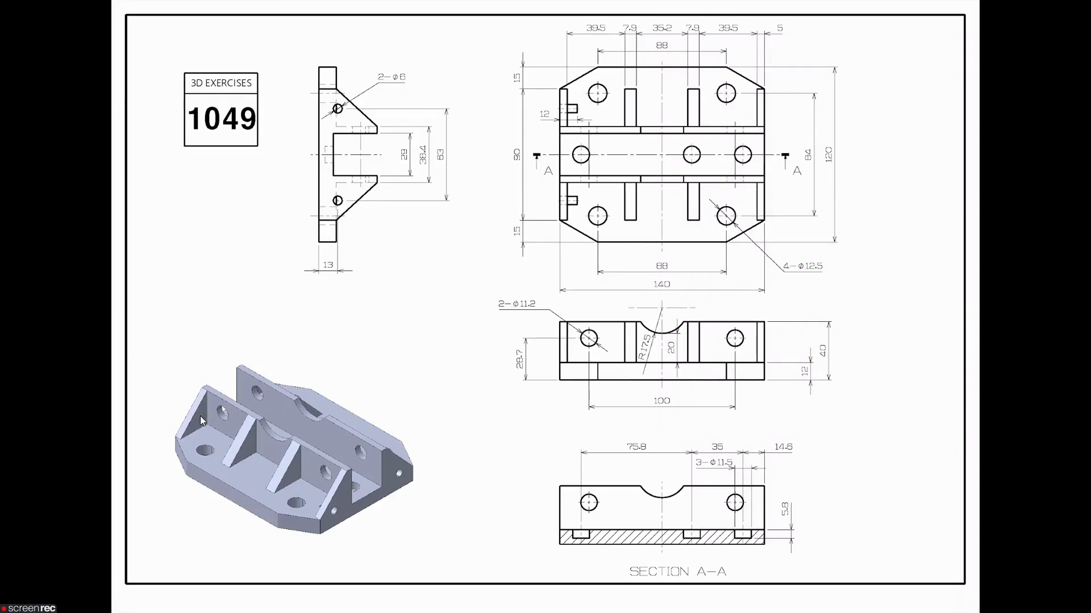
{"action": "key", "text": "alt+Tab"}
{"action": "mouse_move", "coordinate": [663, 424]}
{"action": "middle_mouse_down"}
{"action": "mouse_move", "coordinate": [676, 297]}
{"action": "mouse_move", "coordinate": [705, 293]}
{"action": "middle_mouse_up"}
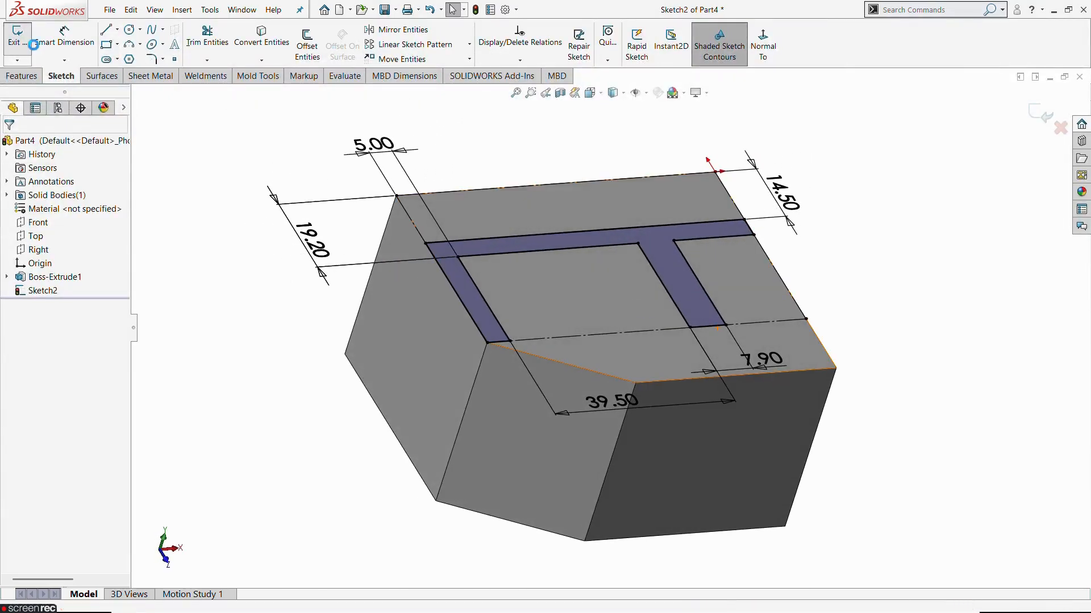
{"action": "left_click", "coordinate": [17, 39]}
{"action": "left_click", "coordinate": [936, 254]}
{"action": "key", "text": "z"}
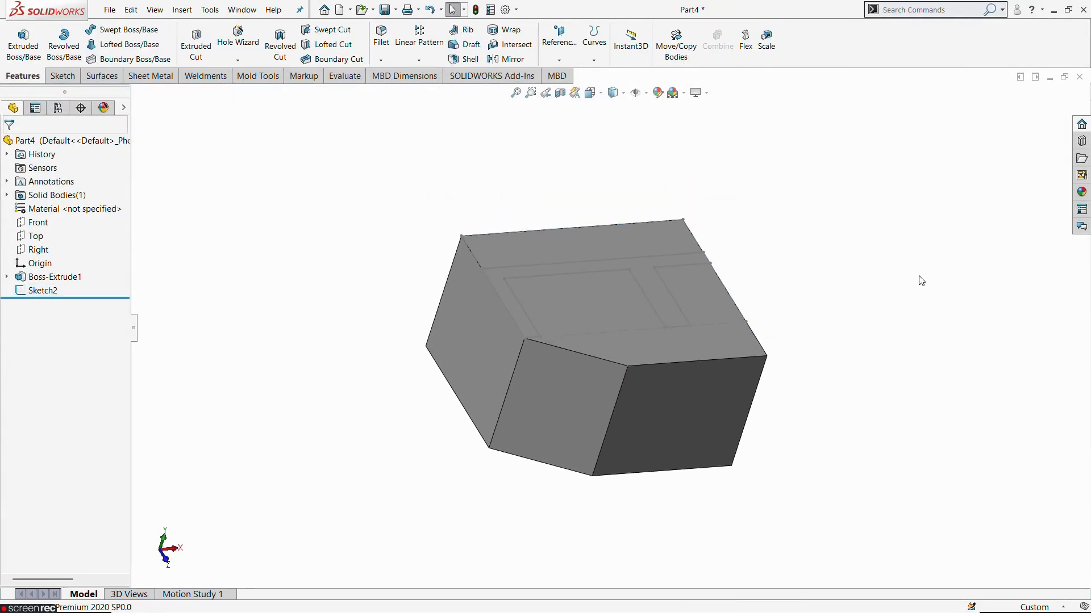
Cut-extrude the wall and rib profile to a blind depth of 28 mm, with the side to cut flipped.
{"action": "left_click", "coordinate": [34, 292]}
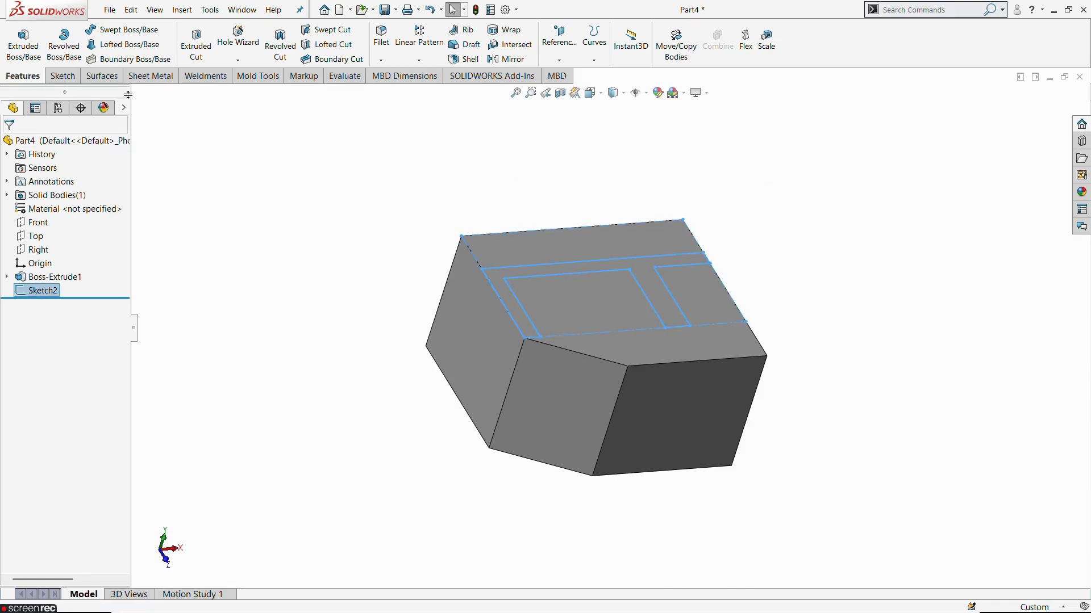
{"action": "left_click", "coordinate": [196, 43]}
{"action": "middle_click_drag", "start_coordinate": [337, 426], "coordinate": [369, 414]}
{"action": "key", "text": "alt+Tab"}
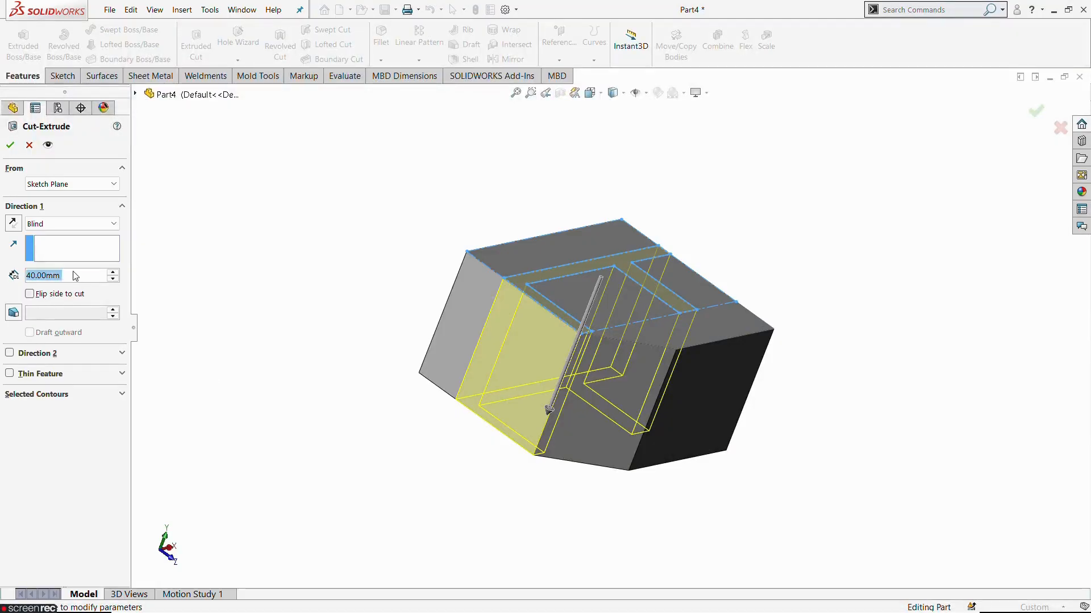
{"action": "double_click", "coordinate": [72, 274]}
{"action": "type", "text": "28"}
{"action": "key", "text": "Return"}
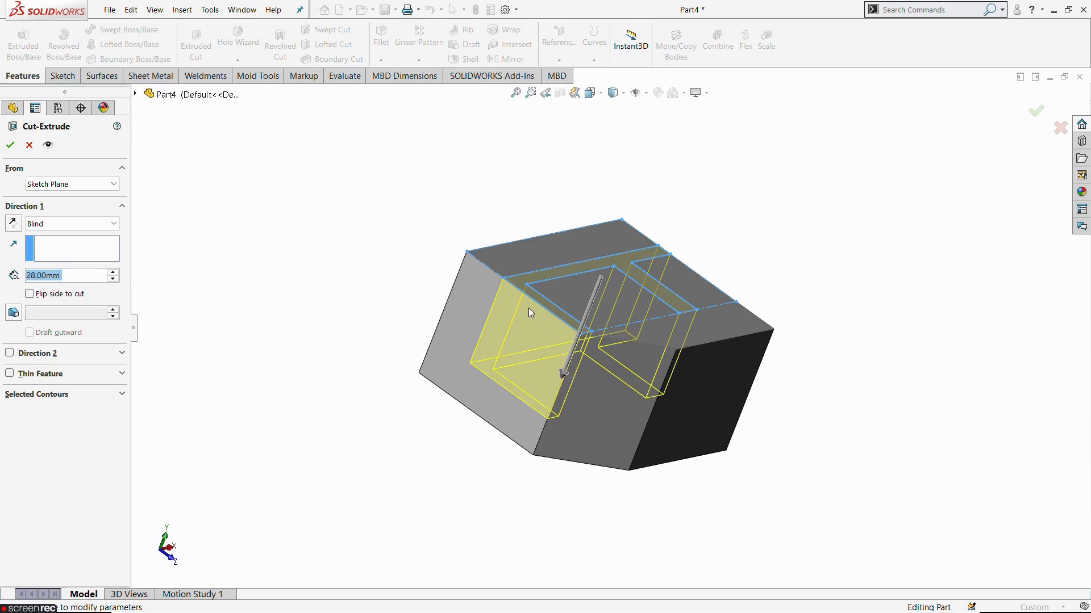
{"action": "left_click", "coordinate": [75, 294]}
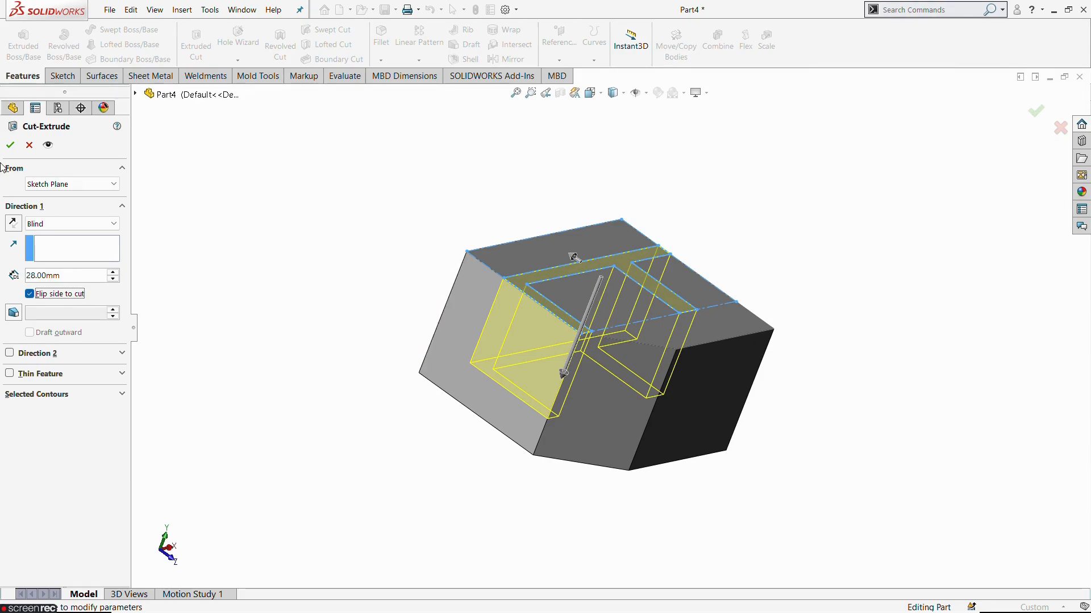
{"action": "left_click", "coordinate": [12, 146]}
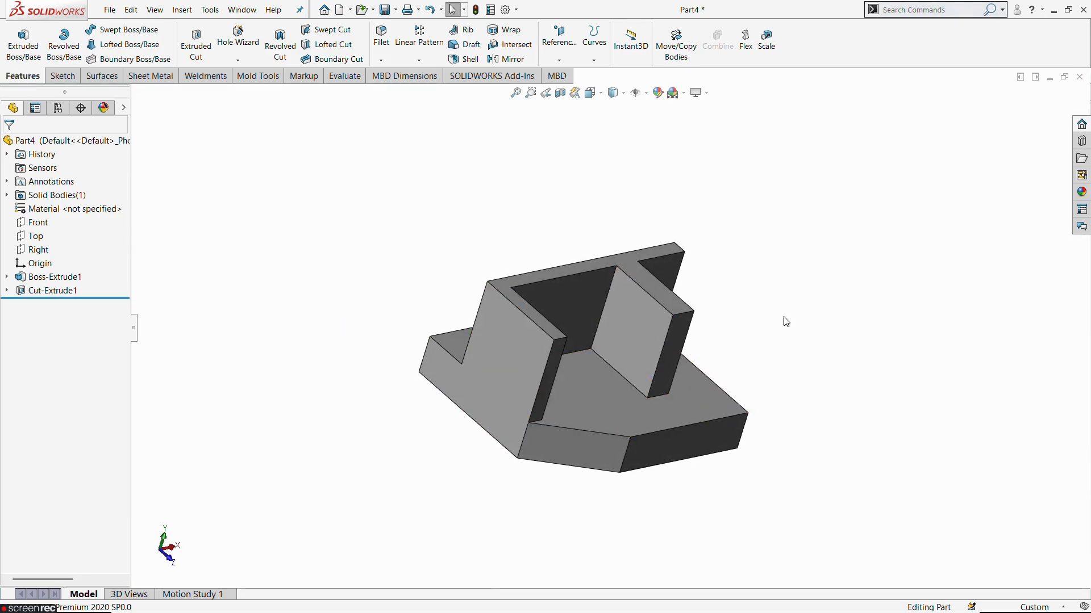
Start a sketch on the outer side face of the end rib, viewed straight on with the model in wireframe.
{"action": "left_click", "coordinate": [487, 347]}
{"action": "left_click", "coordinate": [547, 316]}
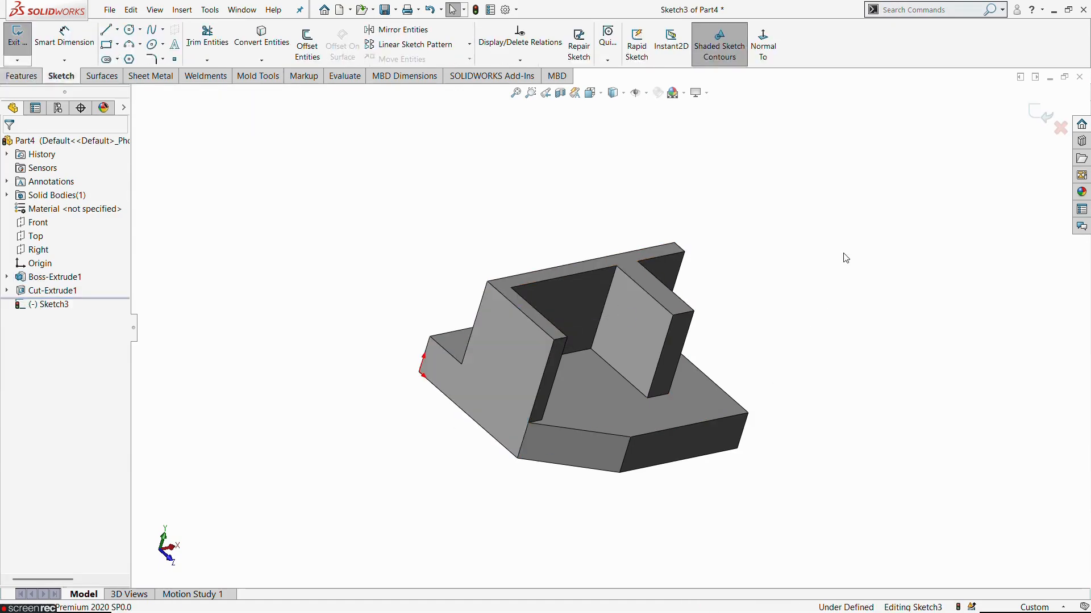
{"action": "left_click", "coordinate": [762, 48]}
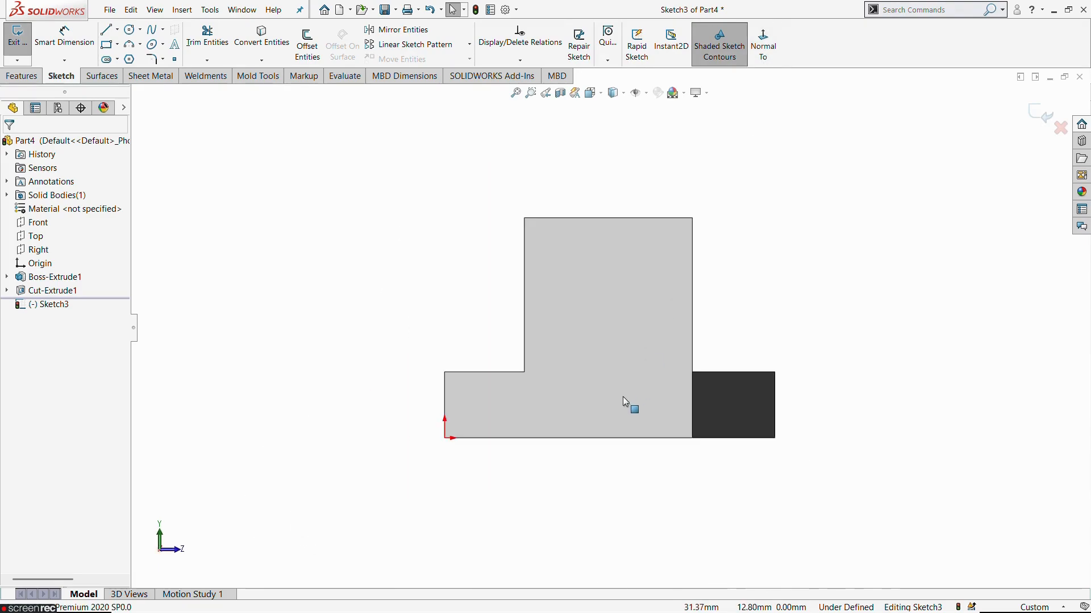
{"action": "left_click", "coordinate": [622, 93]}
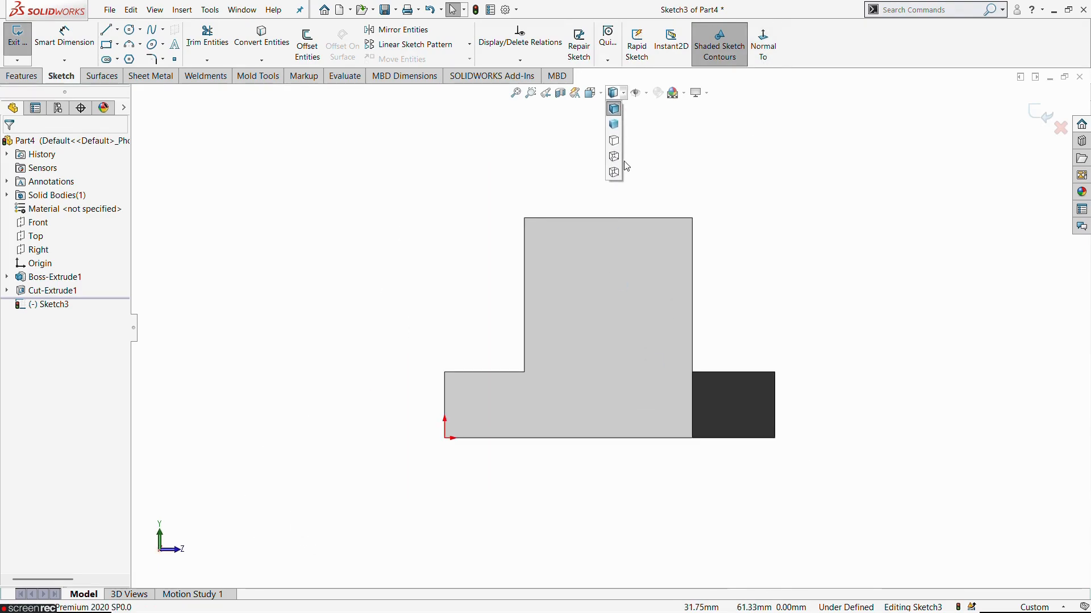
{"action": "left_click", "coordinate": [614, 172]}
{"action": "scroll", "coordinate": [792, 215], "scroll_direction": "down", "scroll_amount": 1}
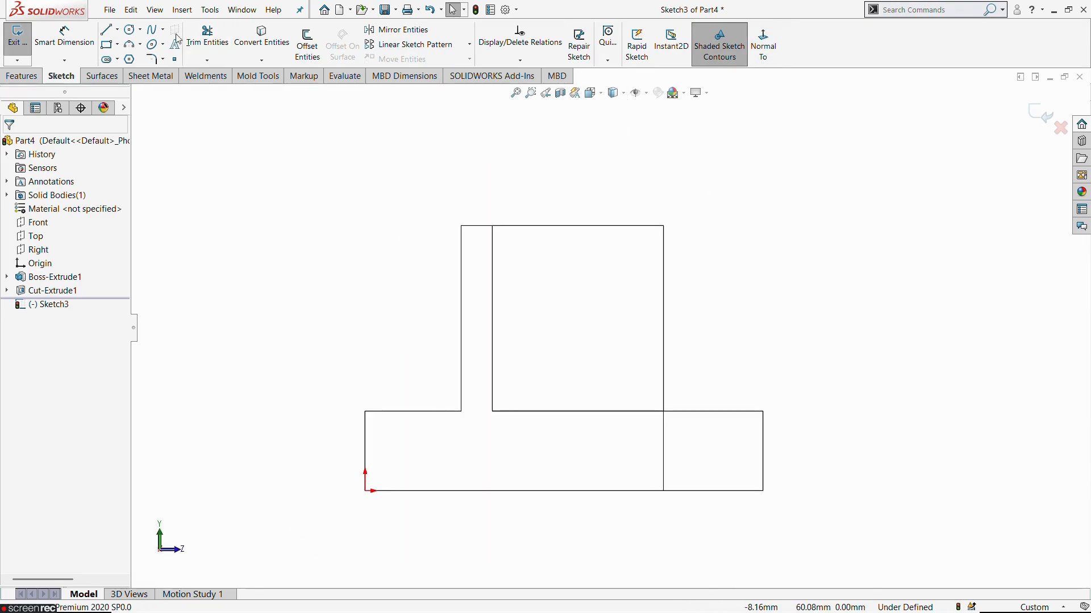
Draw a closed triangle from the wall's upper outer corner to the rib's foot and up to the rib's upper outer corner.
{"action": "left_click", "coordinate": [106, 29]}
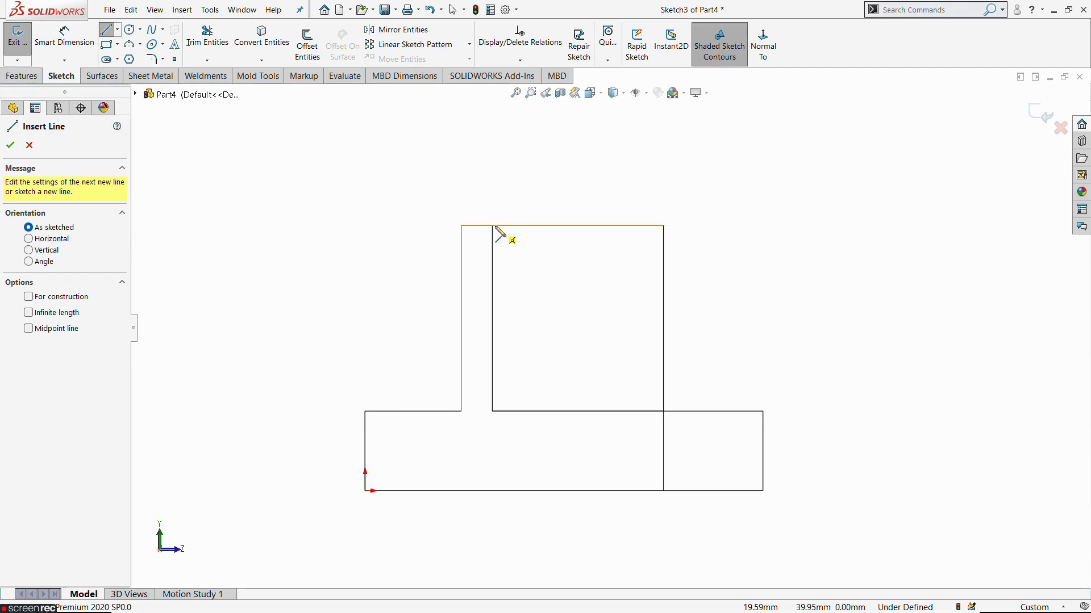
{"action": "mouse_move", "coordinate": [492, 226]}
{"action": "left_mouse_down"}
{"action": "mouse_move", "coordinate": [639, 409]}
{"action": "mouse_move", "coordinate": [663, 412]}
{"action": "left_mouse_up"}
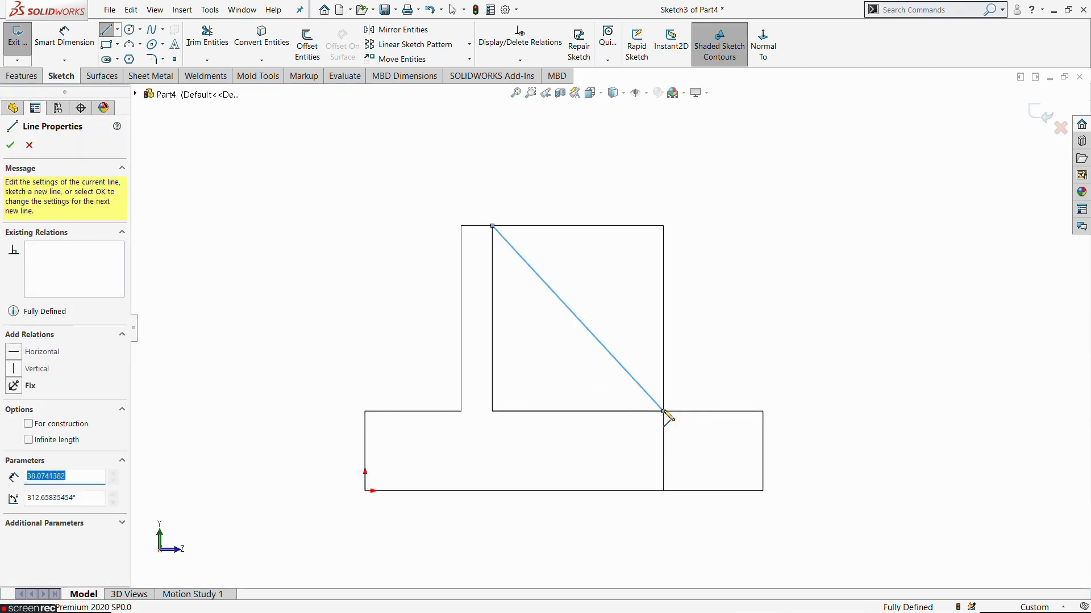
{"action": "left_click", "coordinate": [662, 226]}
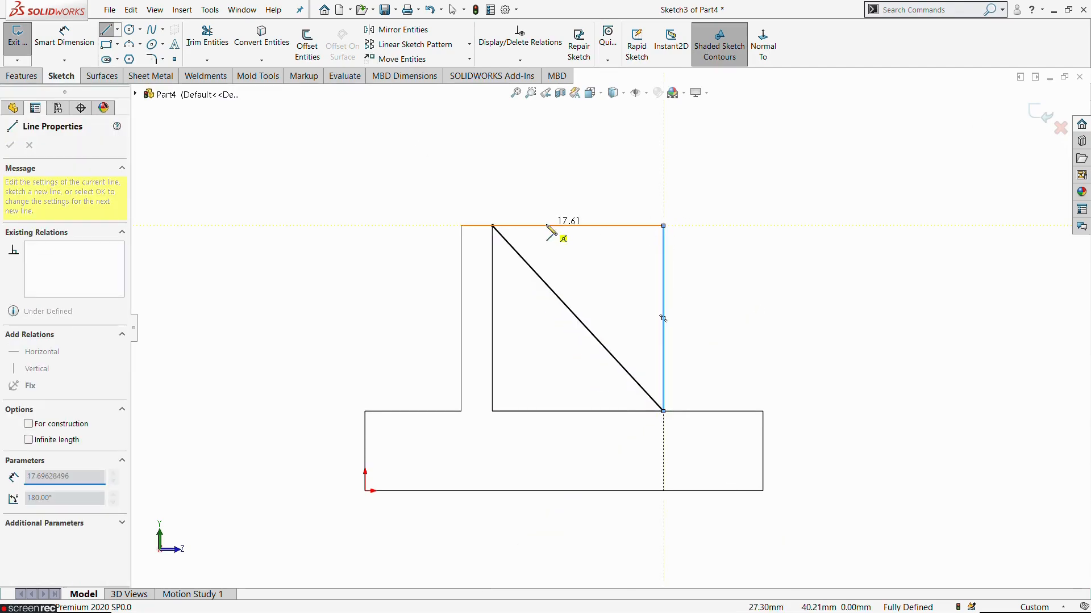
{"action": "left_click", "coordinate": [492, 227]}
{"action": "key", "text": "Escape"}
{"action": "key", "text": "f"}
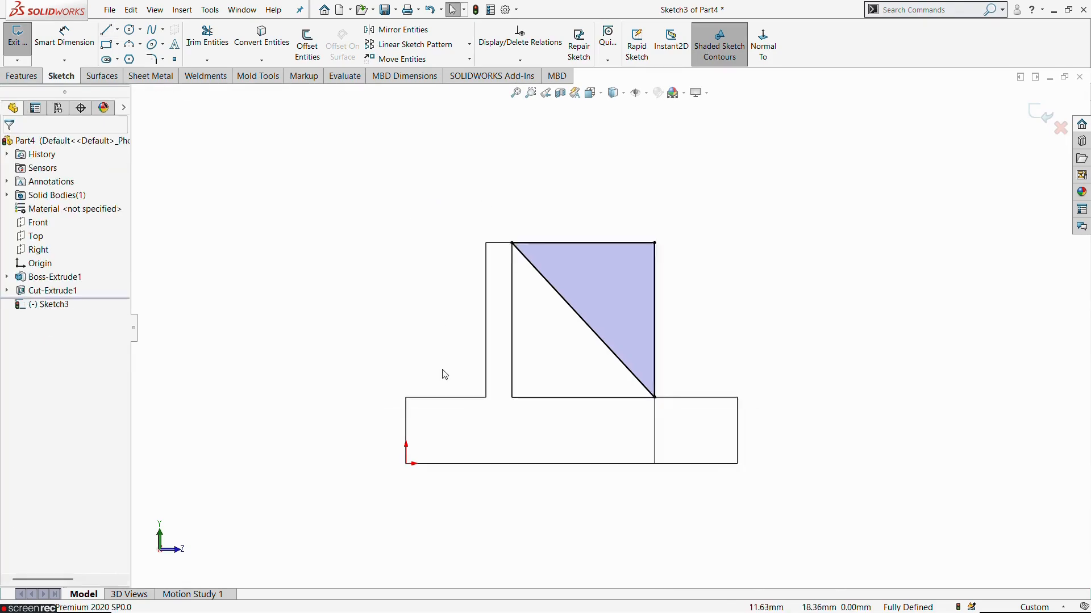
Close the triangle sketch and cut it Through All so both ribs slope down from the wall.
{"action": "scroll", "coordinate": [446, 374], "scroll_direction": "up", "scroll_amount": 1}
{"action": "middle_click_drag", "start_coordinate": [534, 316], "coordinate": [460, 352]}
{"action": "left_click", "coordinate": [17, 37]}
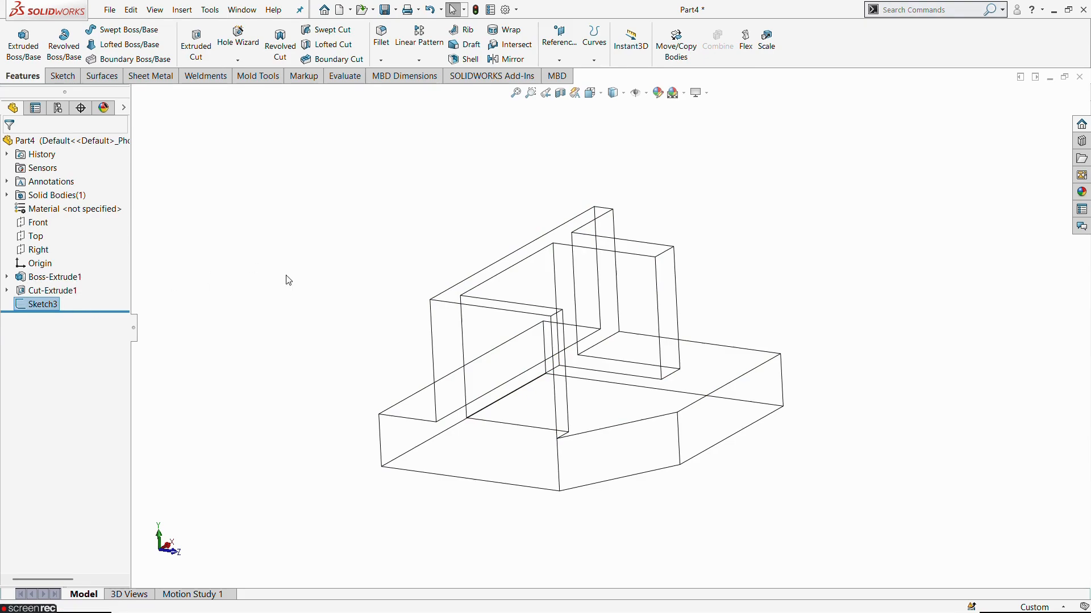
{"action": "left_click", "coordinate": [196, 43]}
{"action": "left_click", "coordinate": [65, 223]}
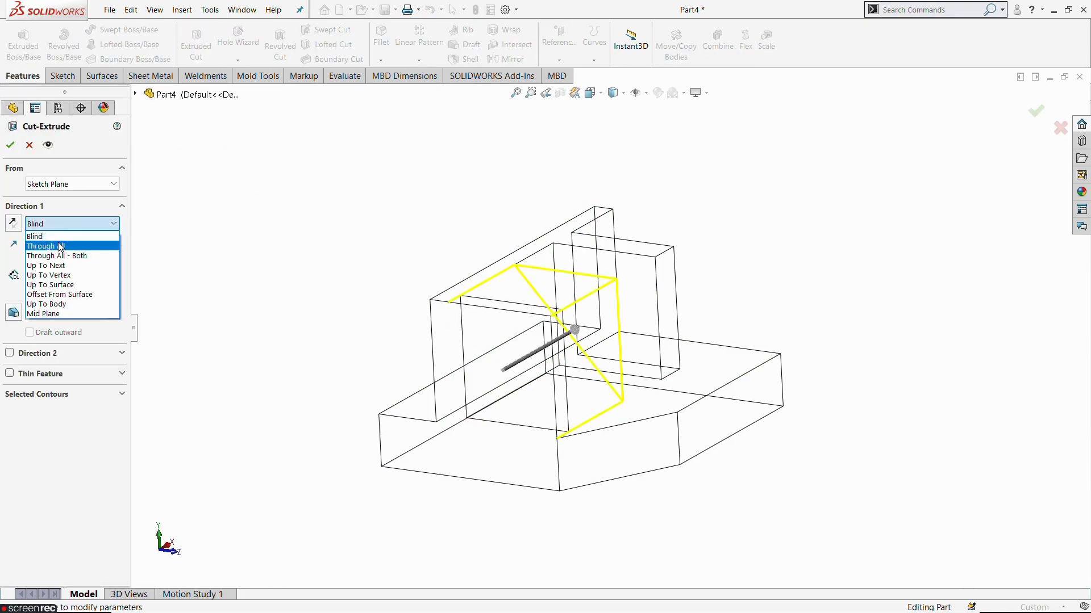
{"action": "left_click", "coordinate": [51, 241]}
{"action": "scroll", "coordinate": [309, 360], "scroll_direction": "up", "scroll_amount": 3}
{"action": "middle_click_drag", "start_coordinate": [554, 319], "coordinate": [429, 408]}
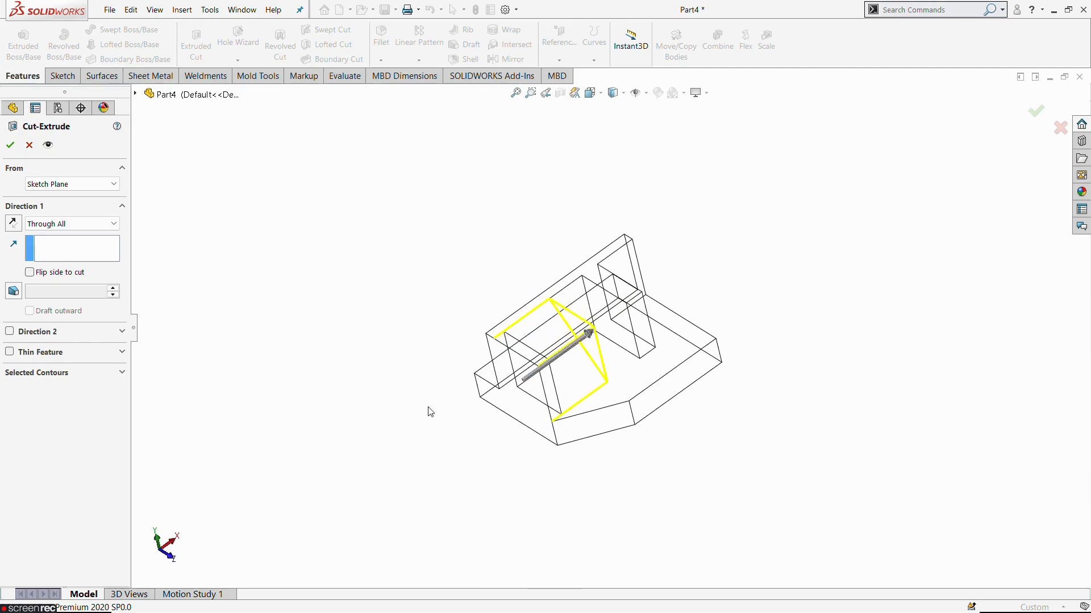
{"action": "left_click", "coordinate": [10, 146]}
Switch the model's display back to shaded with edges.
{"action": "middle_click_drag", "start_coordinate": [299, 273], "coordinate": [621, 155]}
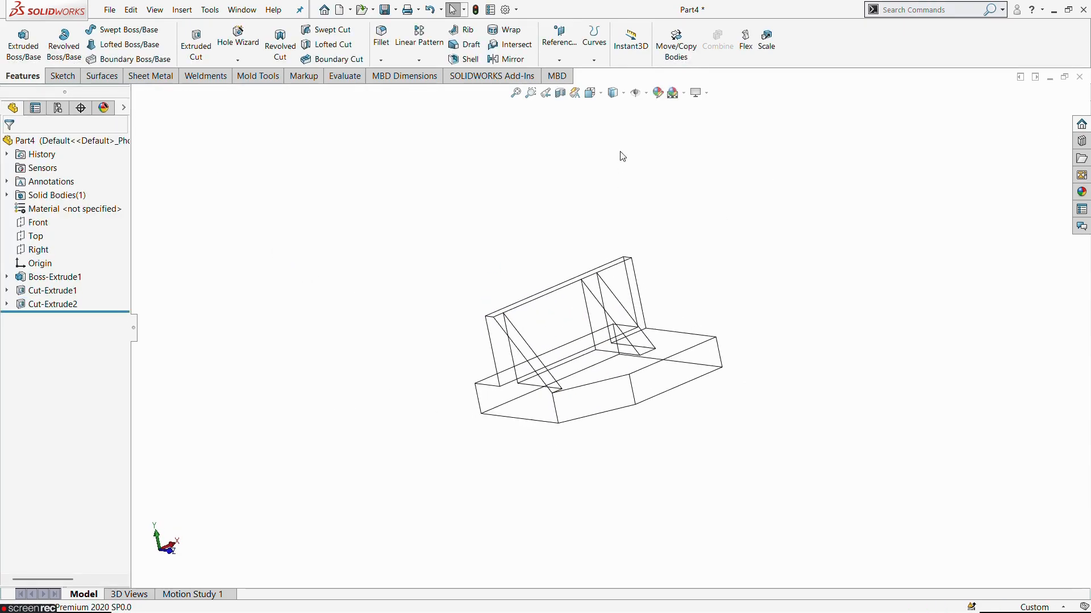
{"action": "left_click", "coordinate": [624, 99]}
{"action": "left_click", "coordinate": [616, 109]}
{"action": "scroll", "coordinate": [676, 264], "scroll_direction": "down", "scroll_amount": 3}
{"action": "scroll", "coordinate": [672, 269], "scroll_direction": "up", "scroll_amount": 2}
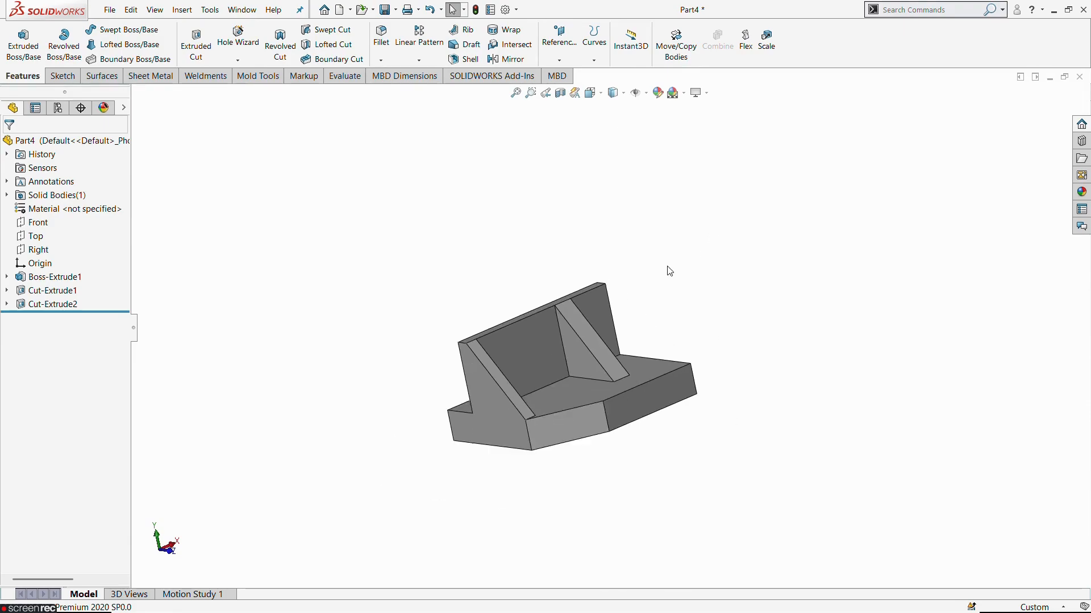
Start a sketch on the base plate's upper face between the ribs and view it straight on.
{"action": "mouse_move", "coordinate": [669, 271]}
{"action": "middle_mouse_down"}
{"action": "mouse_move", "coordinate": [599, 305]}
{"action": "mouse_move", "coordinate": [649, 273]}
{"action": "mouse_move", "coordinate": [460, 309]}
{"action": "mouse_move", "coordinate": [551, 401]}
{"action": "middle_mouse_up"}
{"action": "left_click", "coordinate": [553, 401]}
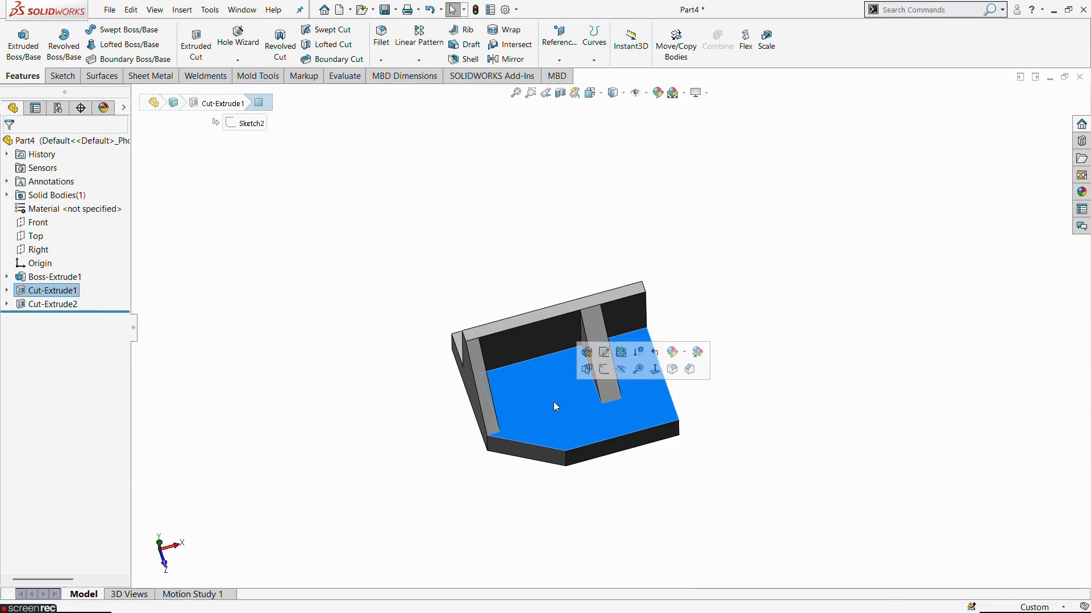
{"action": "left_click", "coordinate": [604, 369]}
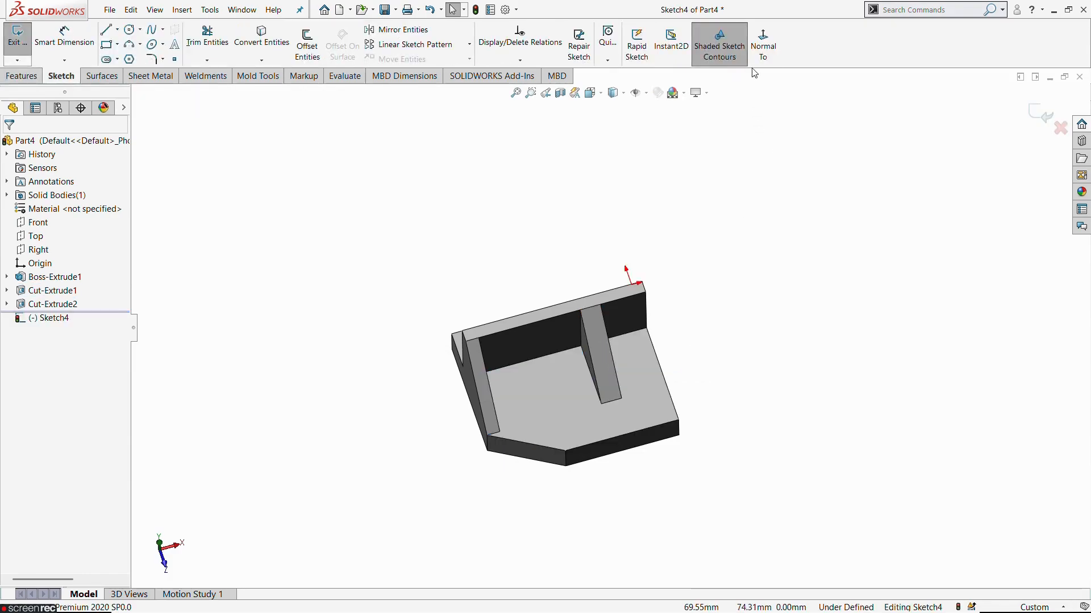
{"action": "left_click", "coordinate": [760, 54]}
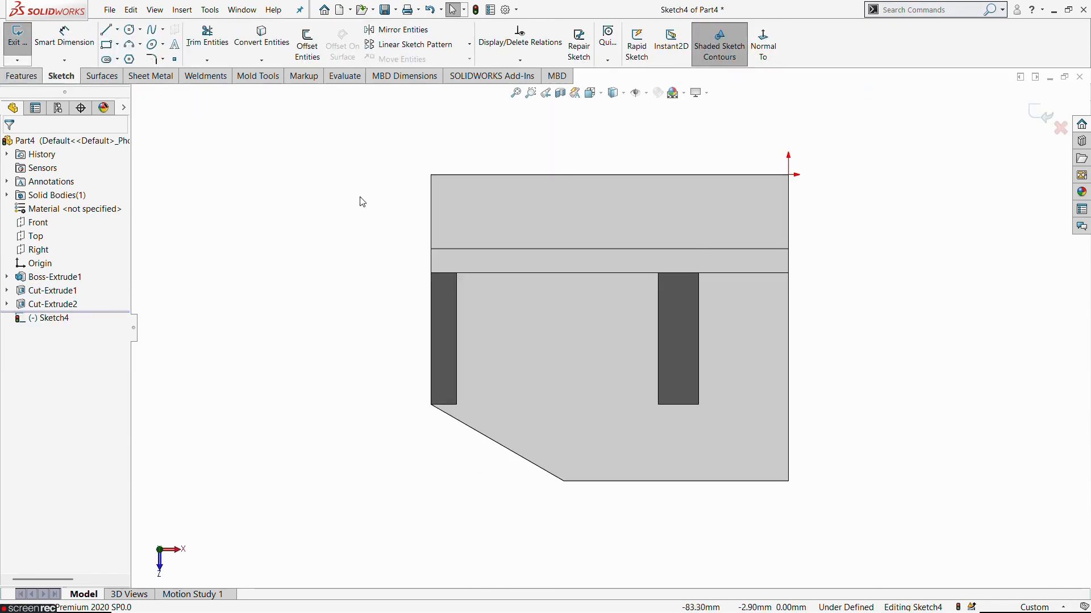
Following the reference drawing, sketch a circle for the mounting hole on the base plate between the two ribs.
{"action": "key", "text": "alt+Tab"}
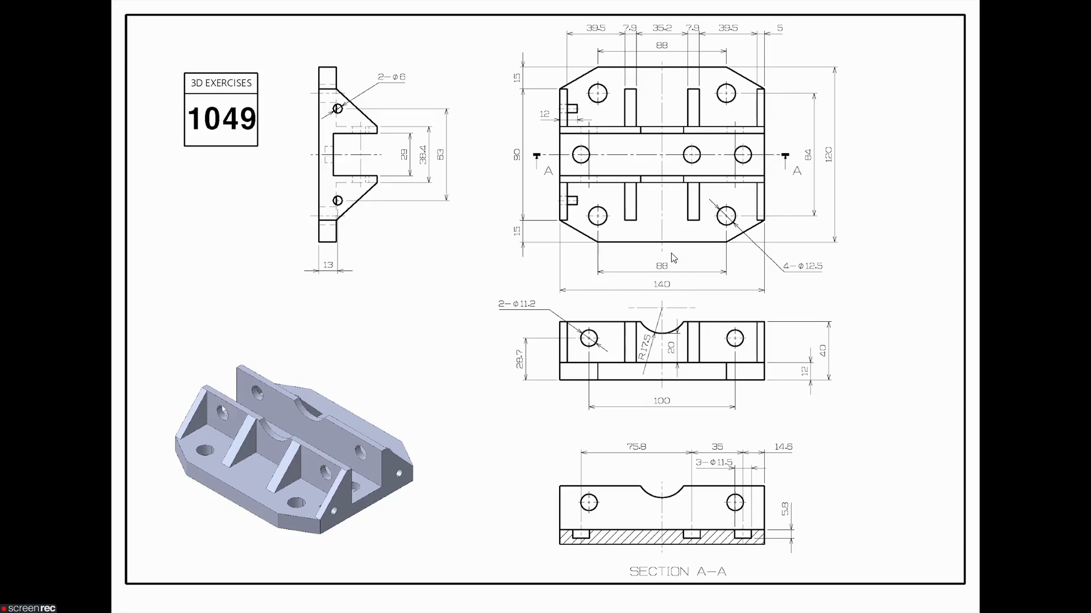
{"action": "key", "text": "alt+Tab"}
{"action": "left_click", "coordinate": [129, 29]}
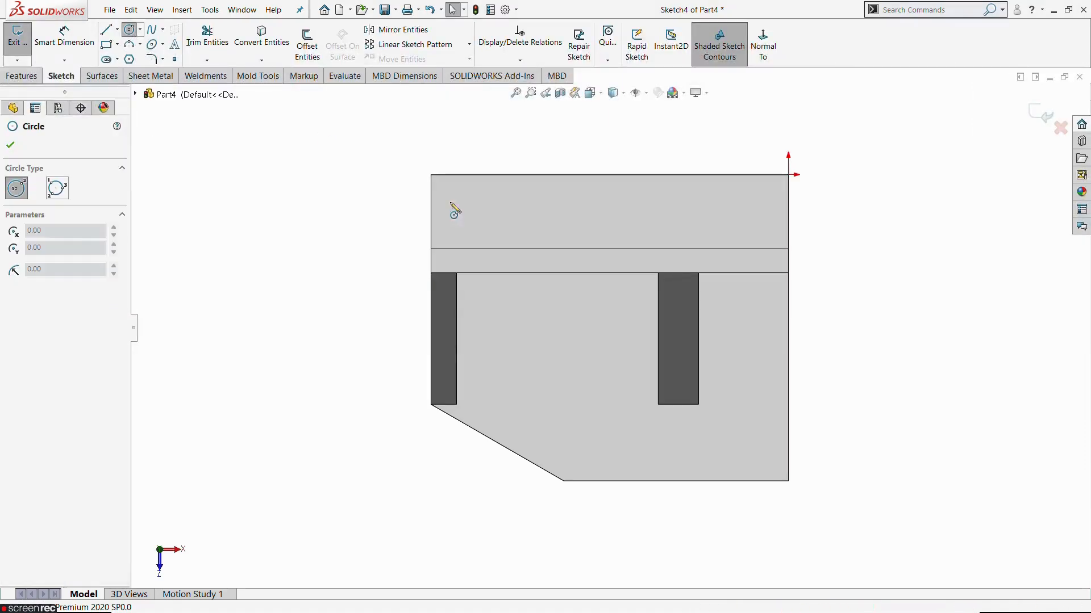
{"action": "left_click_drag", "start_coordinate": [561, 365], "coordinate": [588, 397]}
{"action": "key", "text": "Escape"}
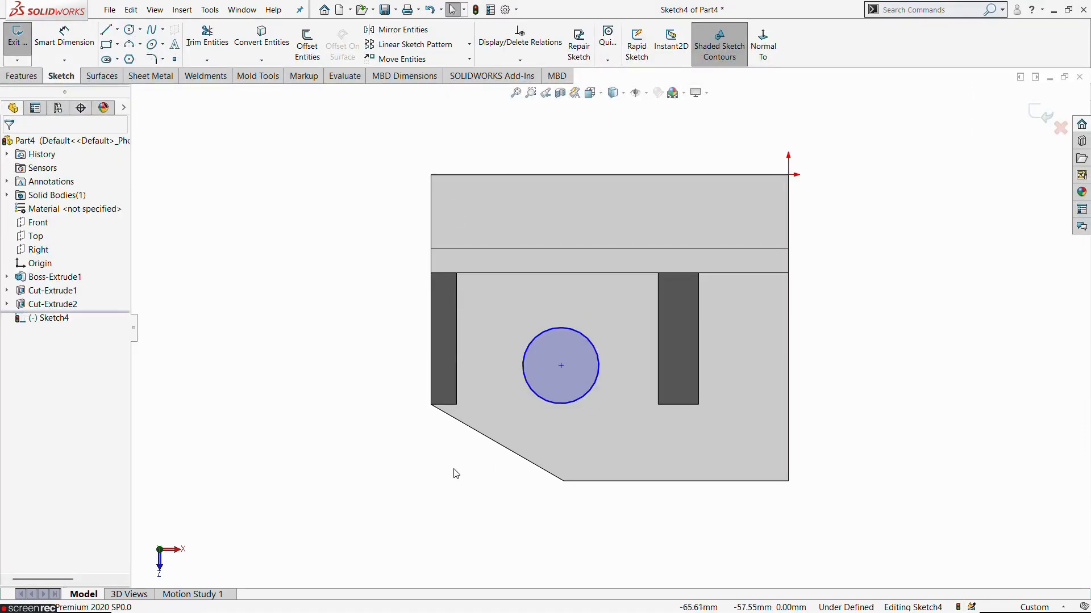
Align the circle's centre vertically with the base plate's corner where the chamfered edge meets the long outer edge.
{"action": "left_click", "coordinate": [560, 366]}
{"action": "left_click", "coordinate": [564, 481], "text": "ctrl"}
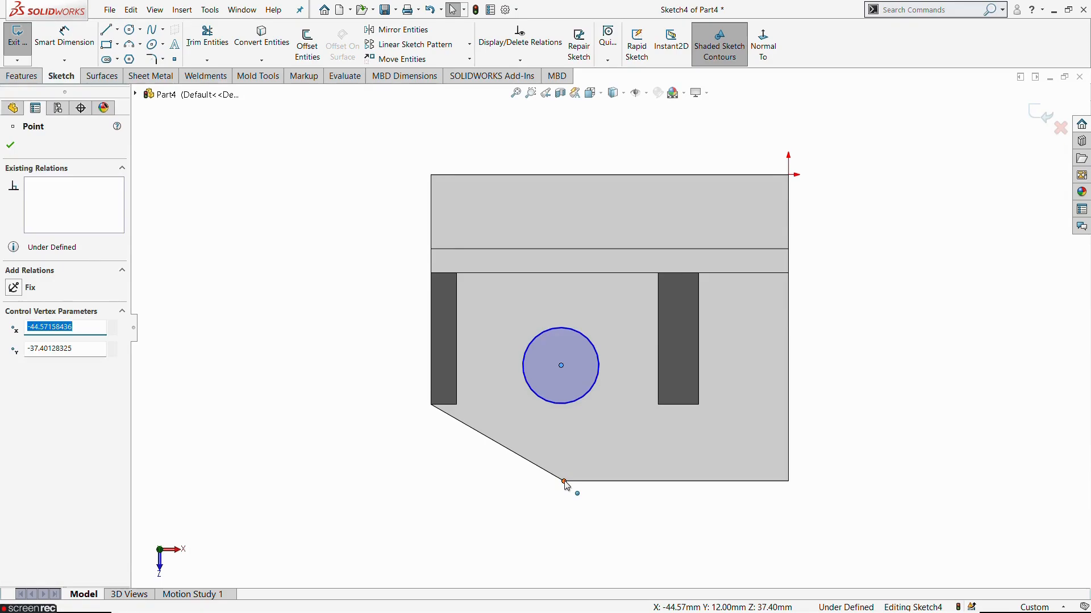
{"action": "left_click", "coordinate": [614, 430]}
{"action": "key", "text": "Escape"}
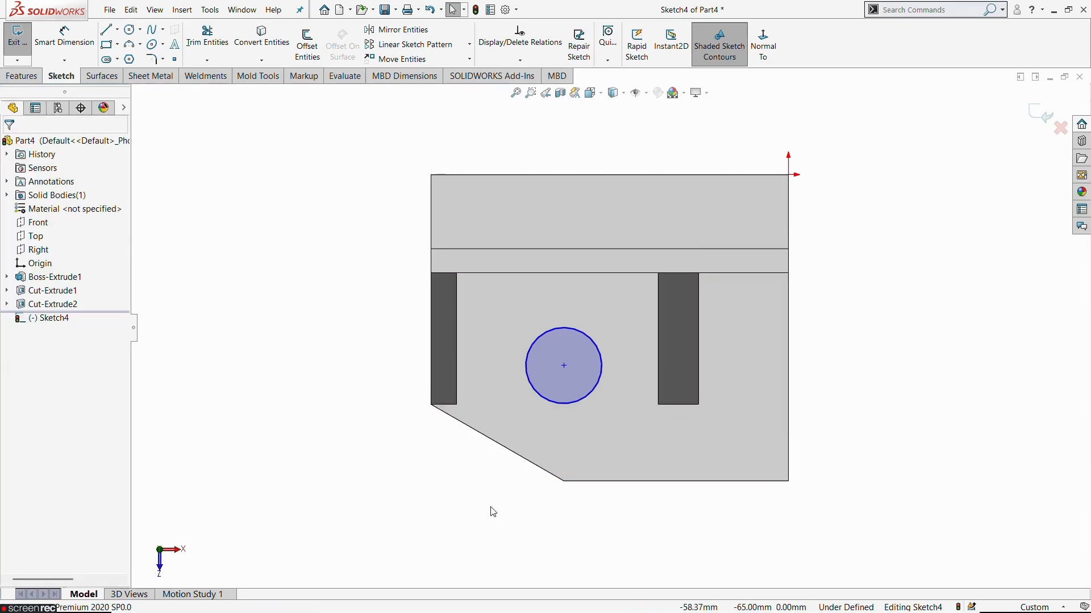
Dimension the circle's centre from the block's edge through the origin as 84/2 (42 mm), following the reference drawing.
{"action": "key", "text": "alt+Tab"}
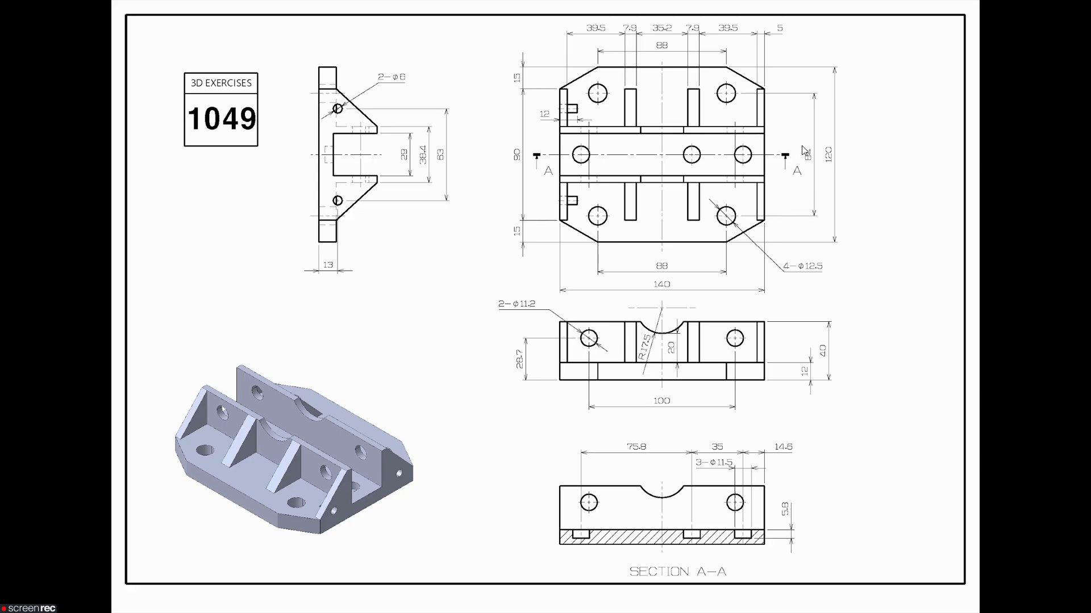
{"action": "key", "text": "alt+Tab"}
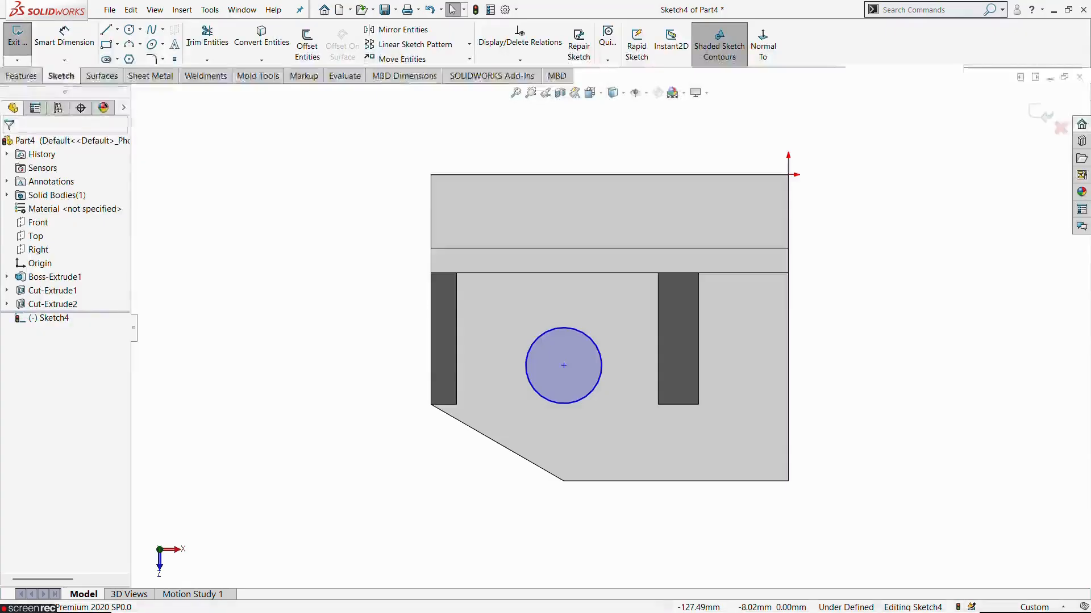
{"action": "left_click", "coordinate": [56, 37]}
{"action": "left_click", "coordinate": [529, 175]}
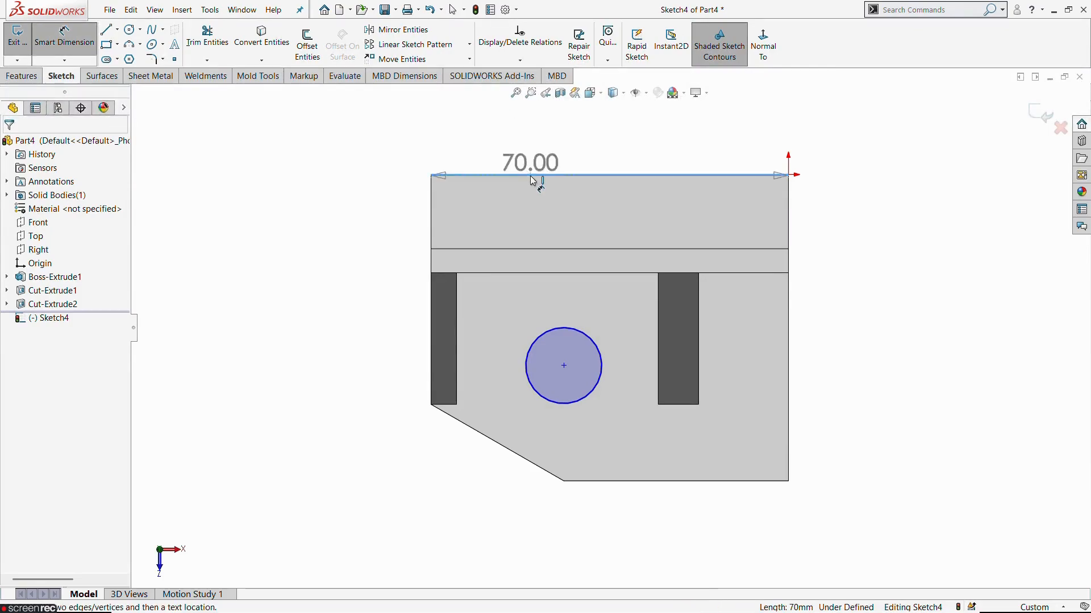
{"action": "left_click", "coordinate": [563, 365]}
{"action": "left_click", "coordinate": [378, 247]}
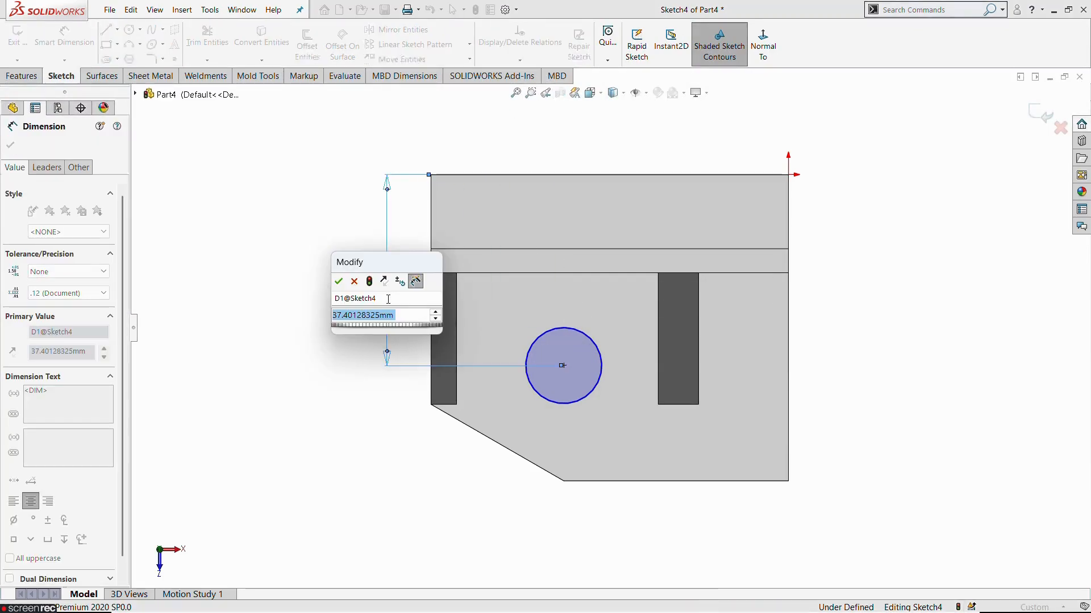
{"action": "type", "text": "84/2"}
{"action": "key", "text": "Return"}
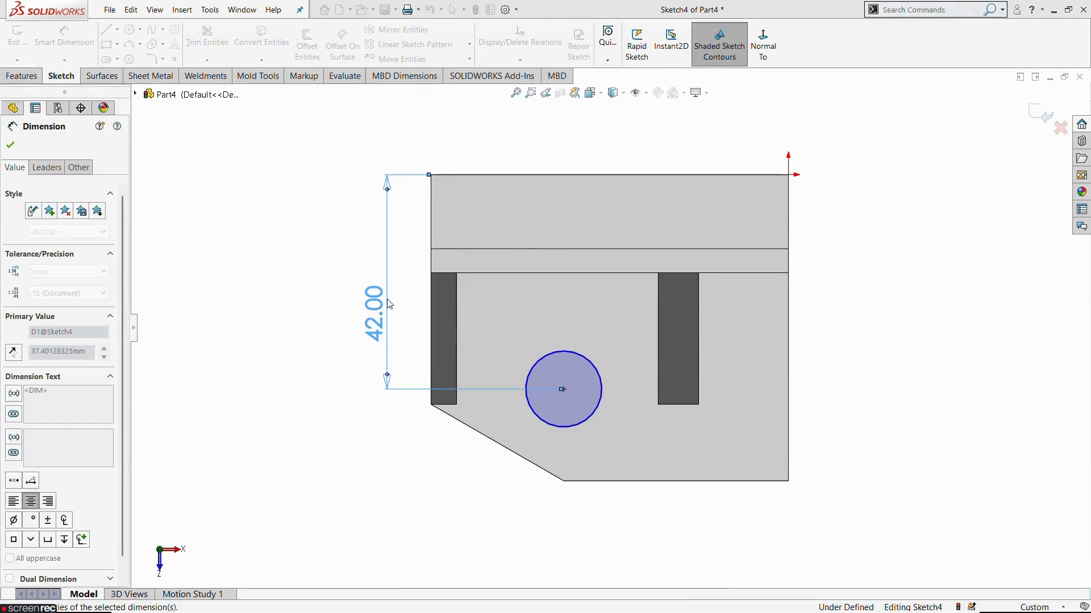
{"action": "left_click", "coordinate": [290, 443]}
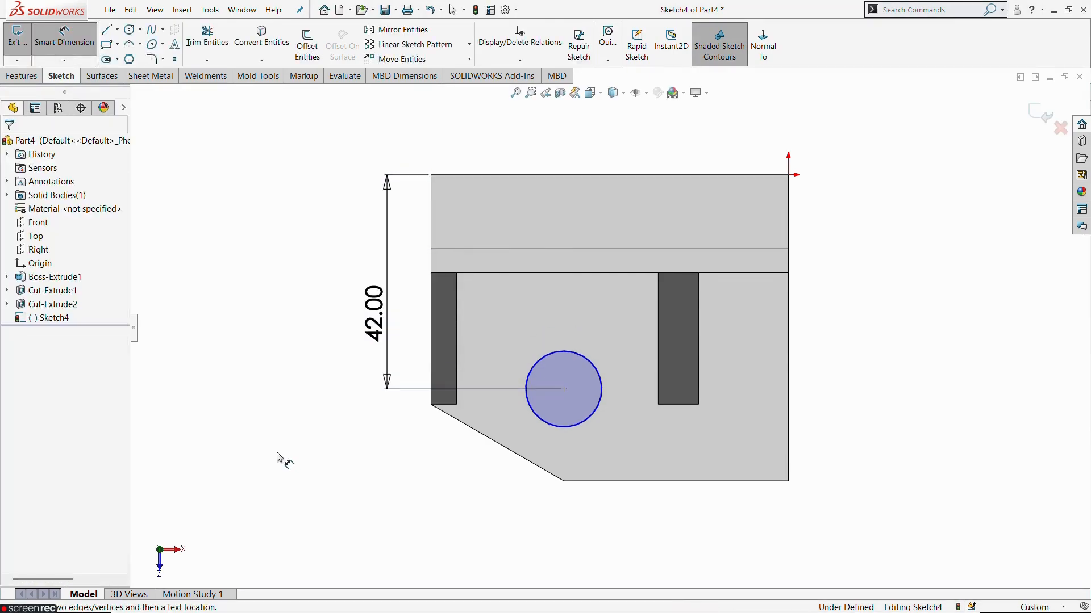
Set the mounting-hole circle's diameter to 12.5 mm and finish the sketch.
{"action": "left_click", "coordinate": [588, 439]}
{"action": "left_click", "coordinate": [568, 449]}
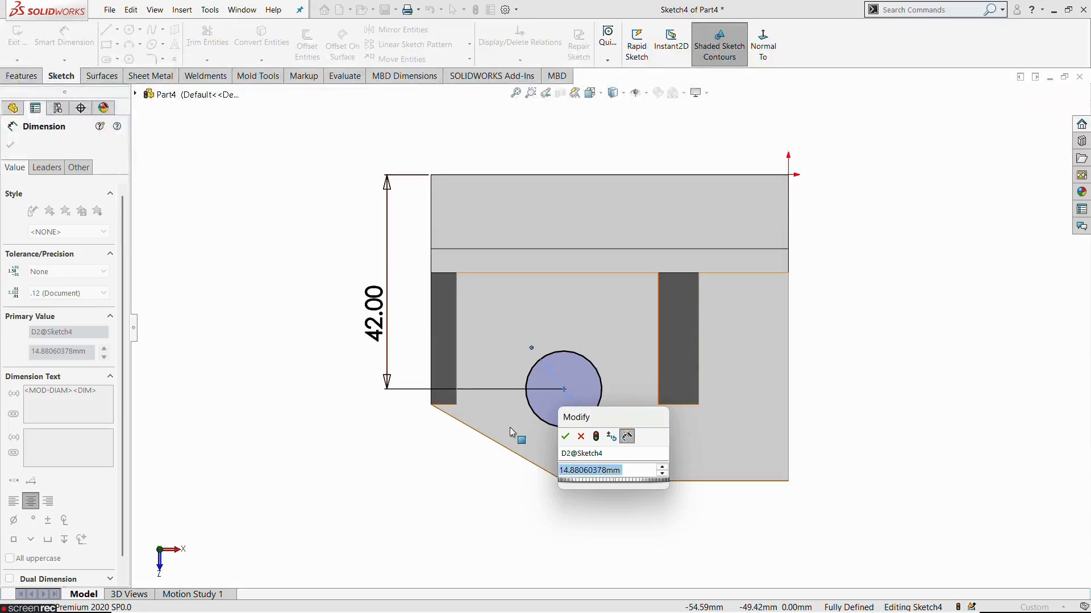
{"action": "type", "text": "12.5"}
{"action": "key", "text": "Return"}
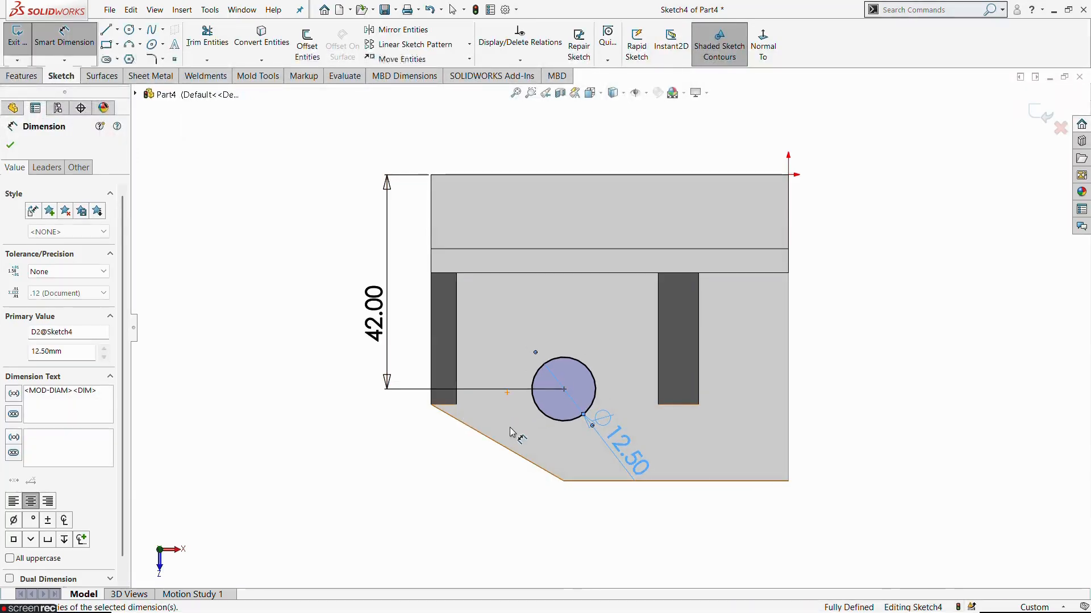
{"action": "left_click", "coordinate": [920, 320]}
{"action": "scroll", "coordinate": [717, 410], "scroll_direction": "up", "scroll_amount": 2}
{"action": "middle_click_drag", "start_coordinate": [711, 416], "coordinate": [708, 274]}
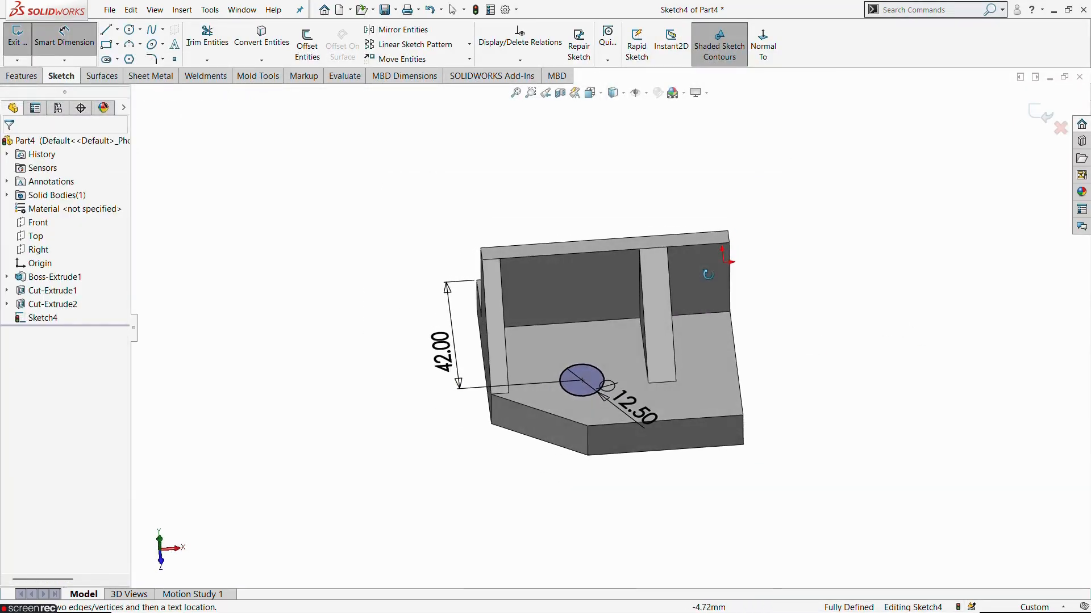
{"action": "left_click", "coordinate": [17, 34]}
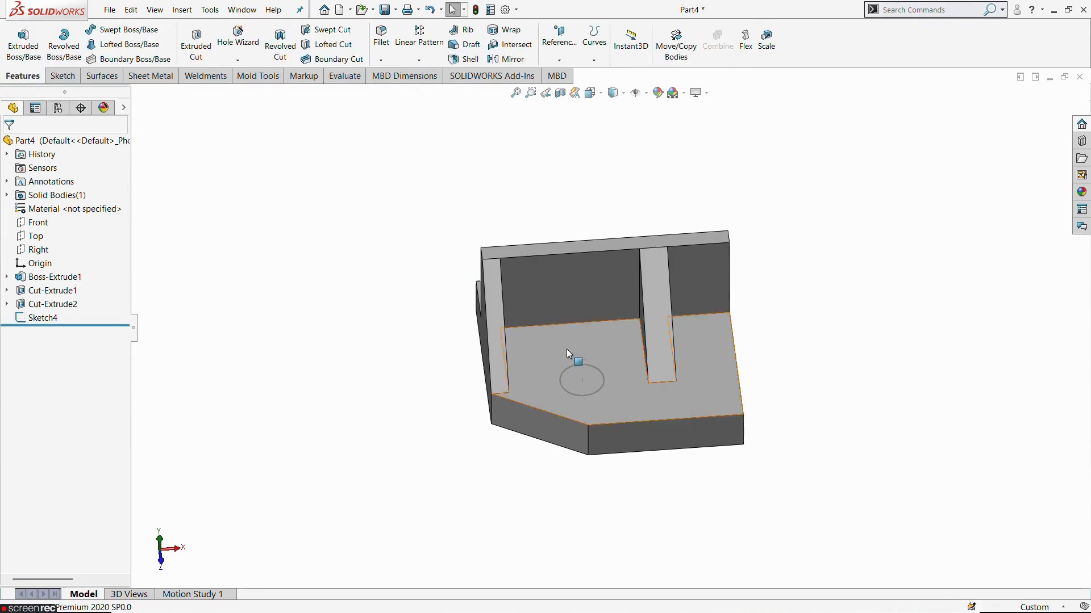
Cut the 12.5 mm mounting hole through all of the base plate from its circle sketch.
{"action": "key", "text": "alt+Tab"}
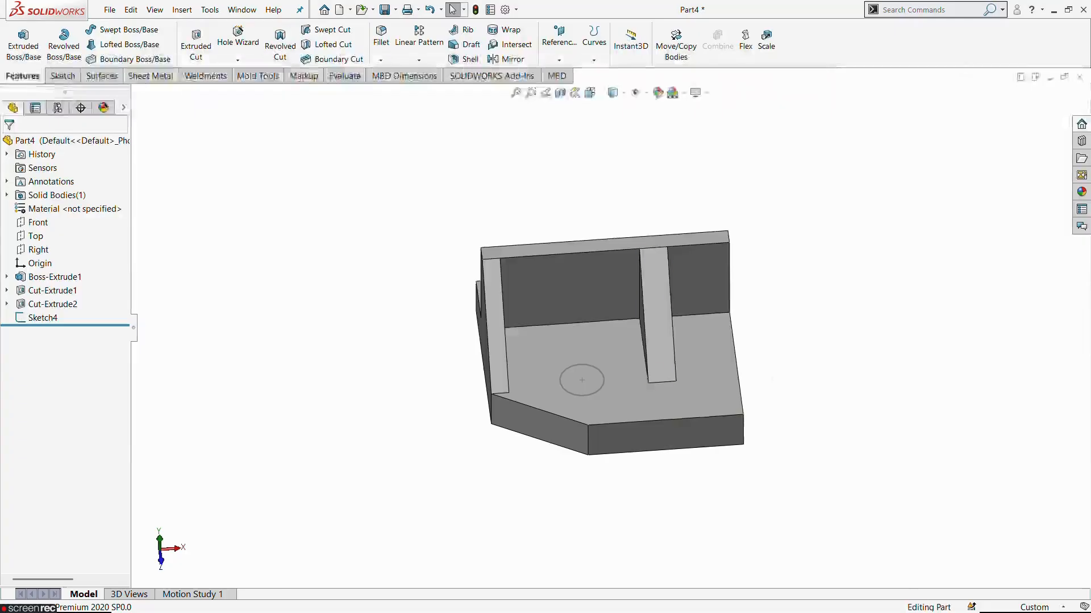
{"action": "left_click", "coordinate": [50, 318]}
{"action": "left_click", "coordinate": [196, 42]}
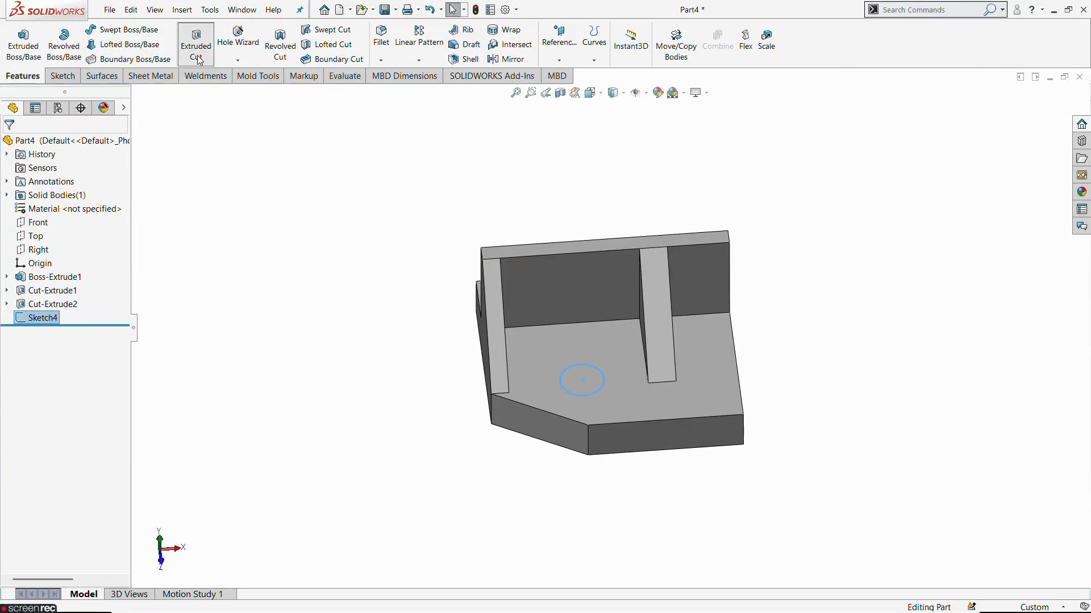
{"action": "left_click", "coordinate": [35, 229]}
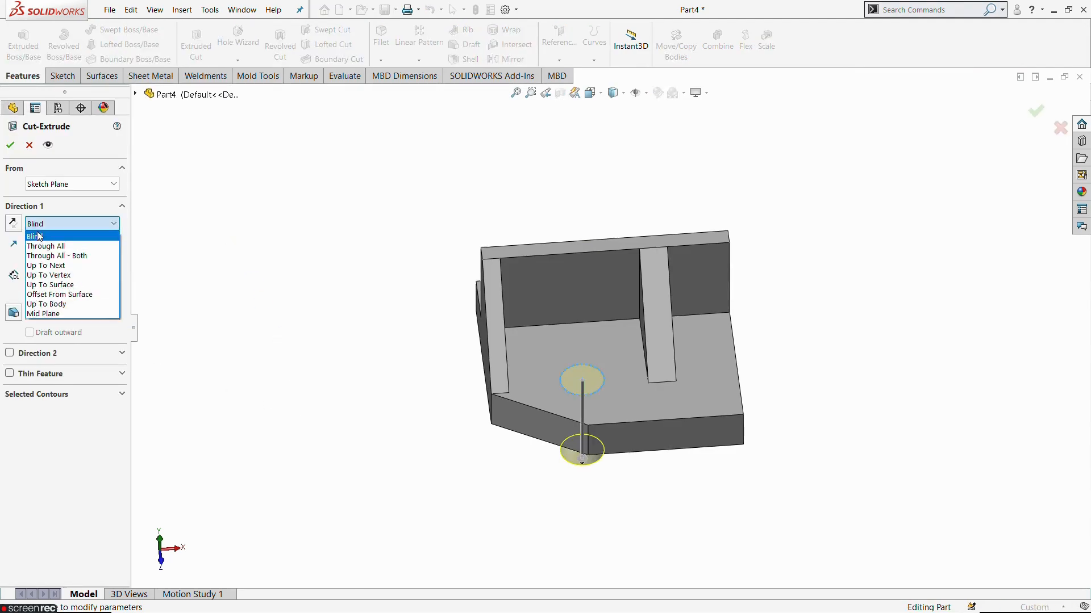
{"action": "left_click", "coordinate": [40, 240]}
{"action": "middle_click_drag", "start_coordinate": [390, 438], "coordinate": [410, 409]}
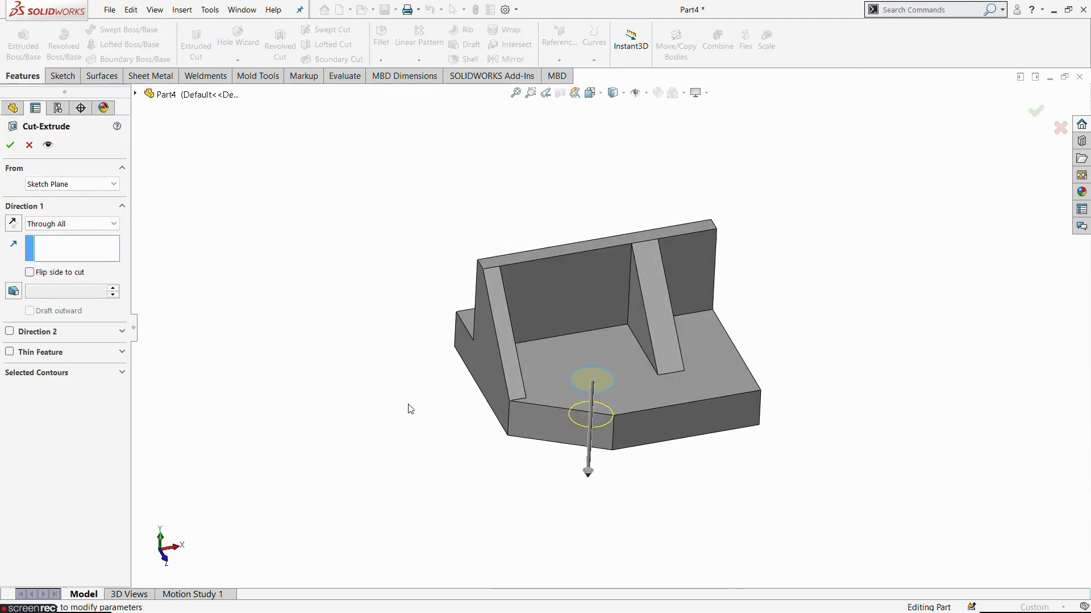
{"action": "left_click", "coordinate": [11, 146]}
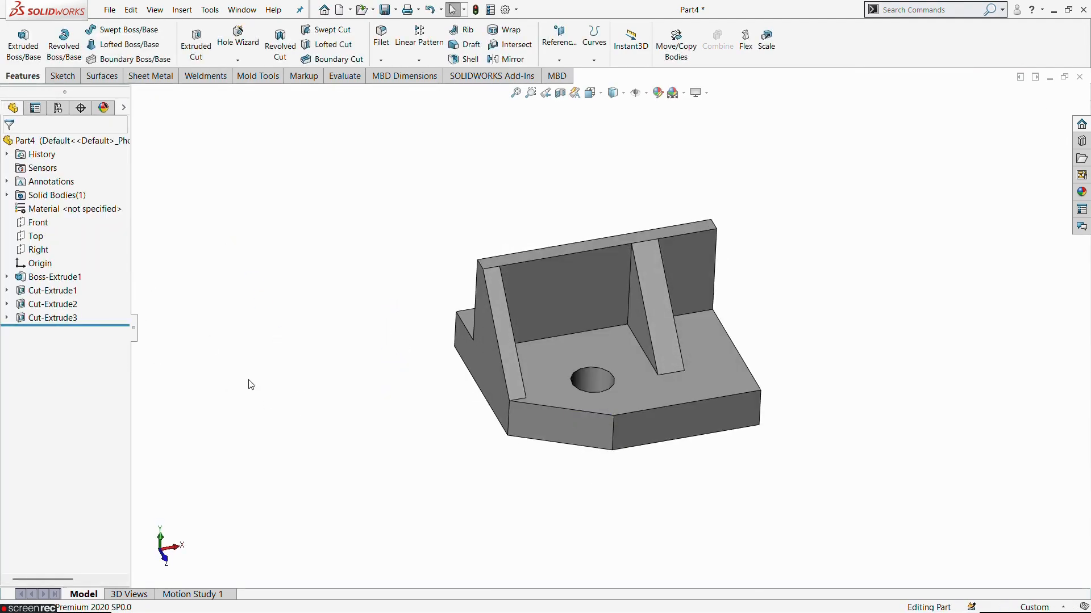
On the upright wall's face between the two ribs, start a sketch and draw a circle about 12 mm in diameter.
{"action": "left_click", "coordinate": [571, 291]}
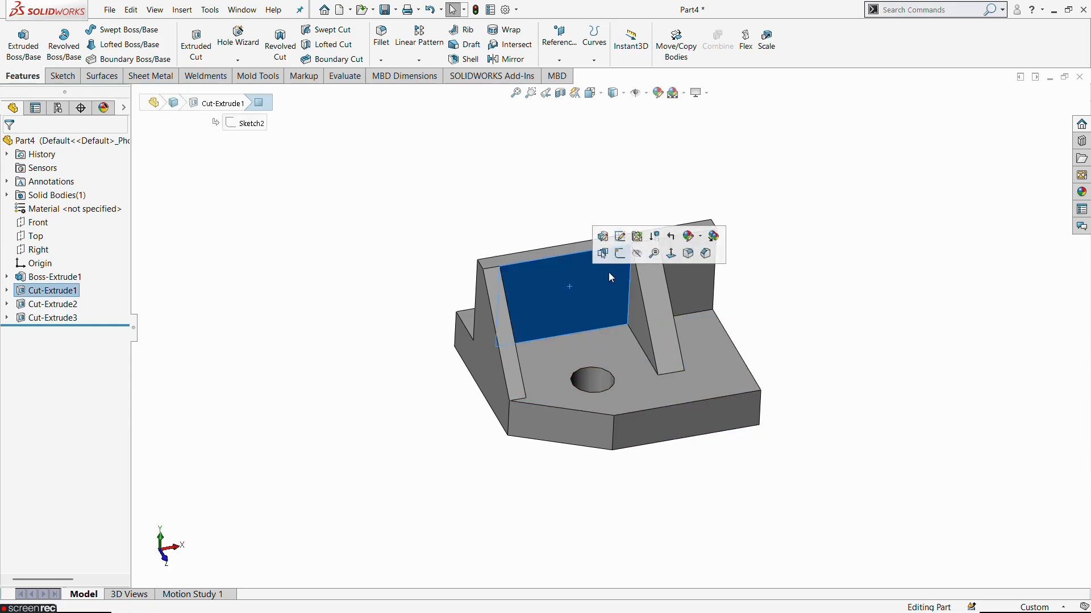
{"action": "left_click", "coordinate": [619, 251]}
{"action": "left_click", "coordinate": [765, 48]}
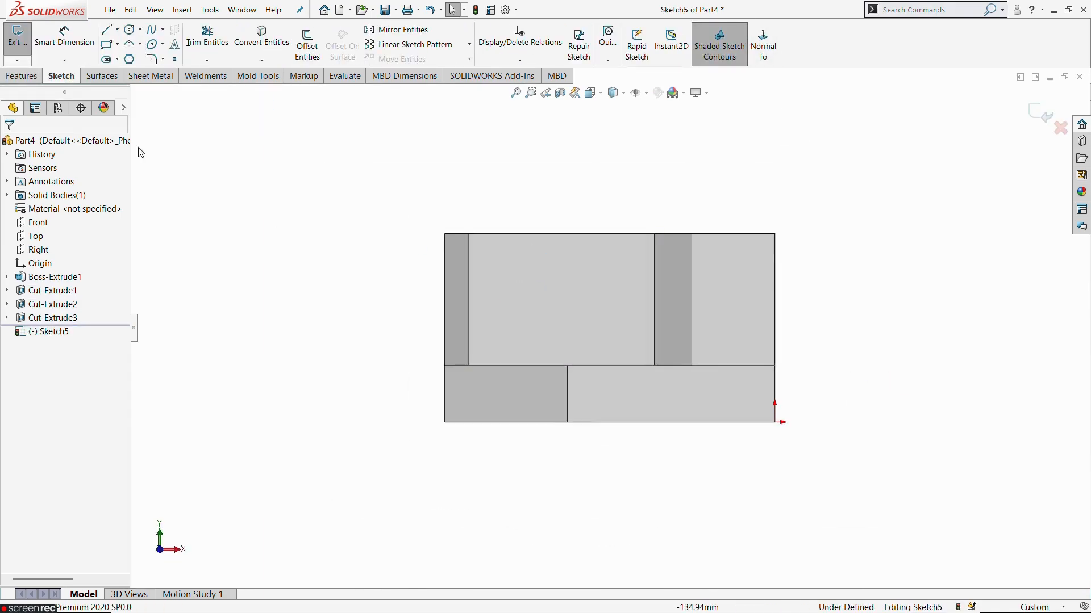
{"action": "left_click", "coordinate": [131, 29]}
{"action": "left_click", "coordinate": [556, 297]}
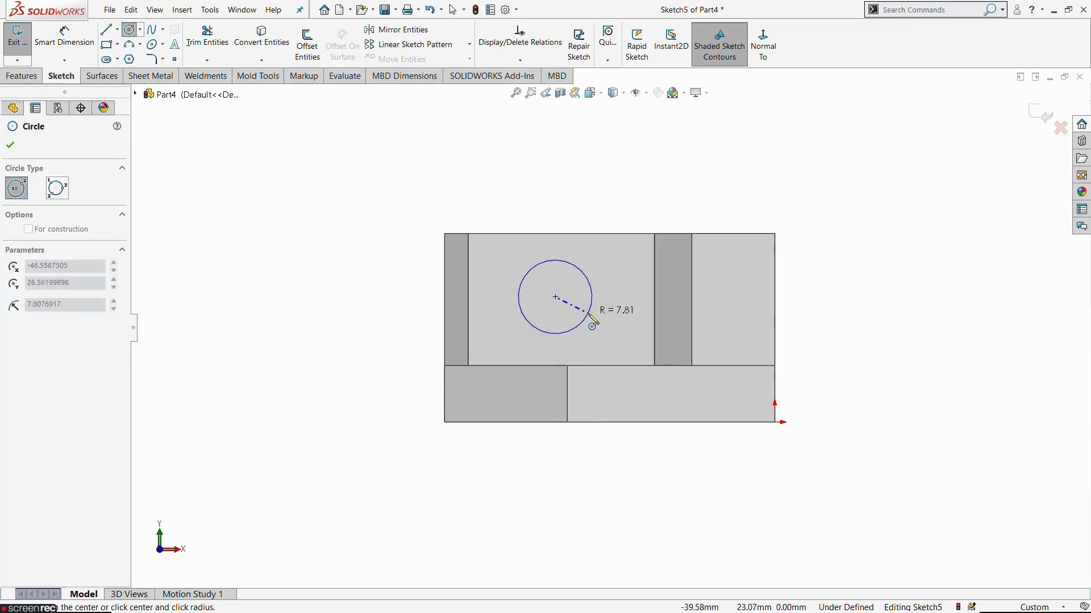
{"action": "left_click", "coordinate": [580, 315]}
{"action": "key", "text": "Escape"}
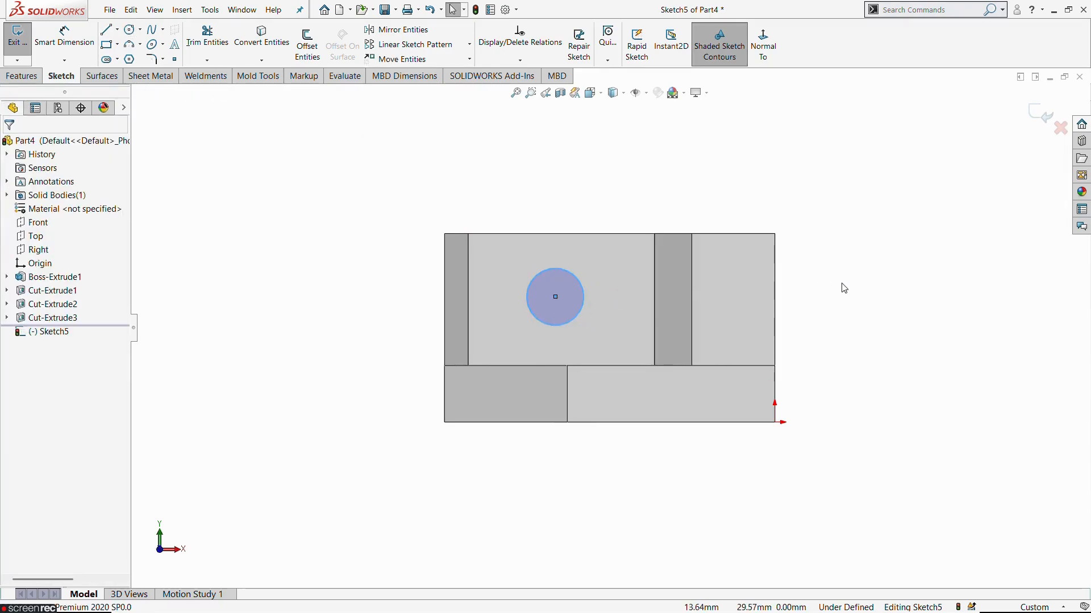
Following the reference drawing, set the wall circle's diameter to 11.2 mm.
{"action": "key", "text": "alt+Tab"}
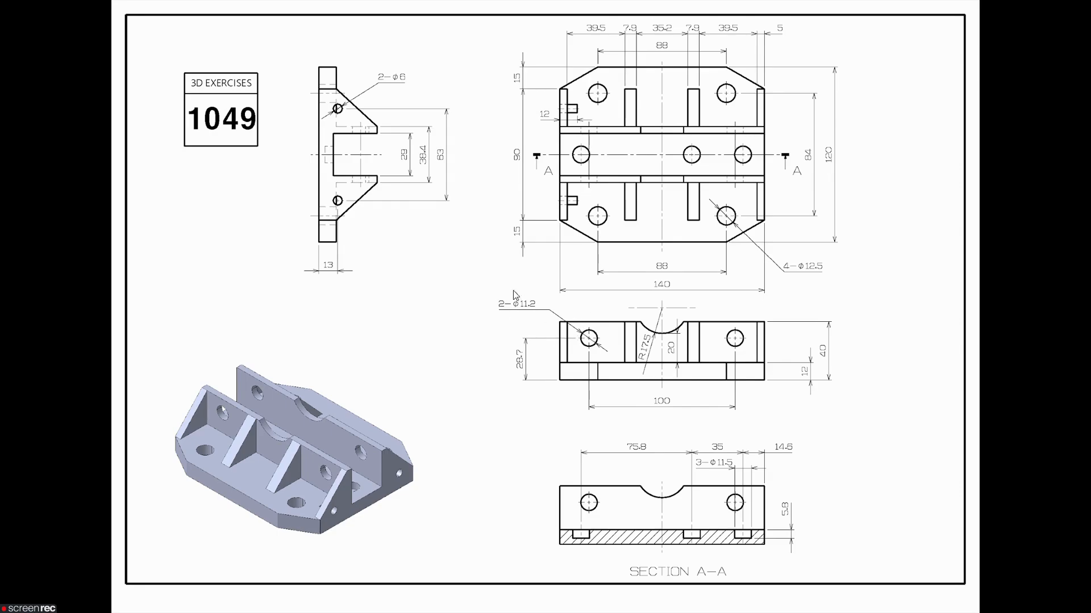
{"action": "key", "text": "alt+Tab"}
{"action": "left_click", "coordinate": [65, 41]}
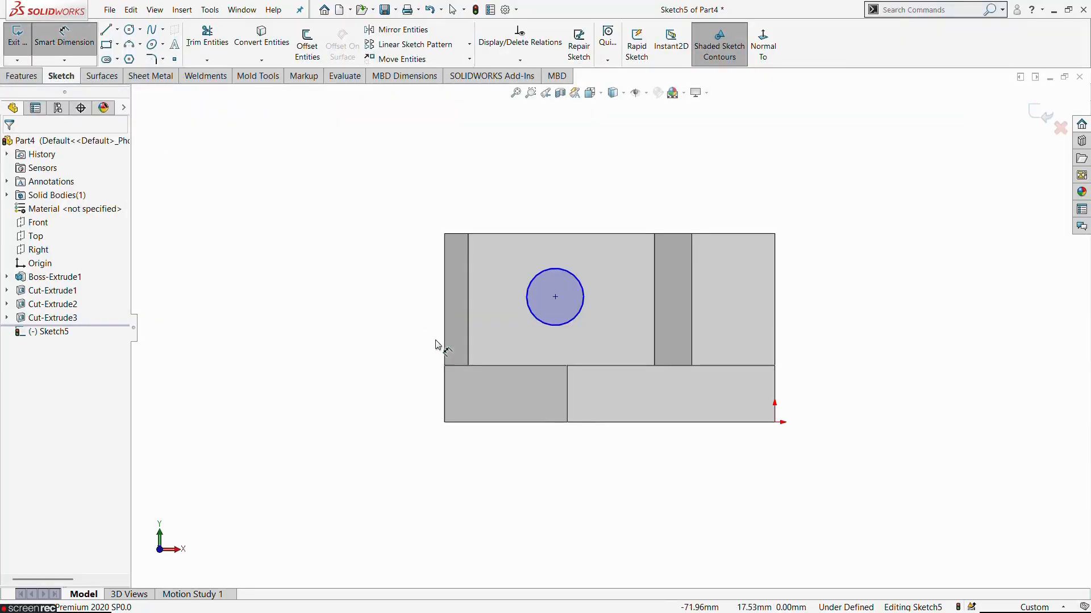
{"action": "left_click", "coordinate": [543, 333]}
{"action": "left_click", "coordinate": [357, 357]}
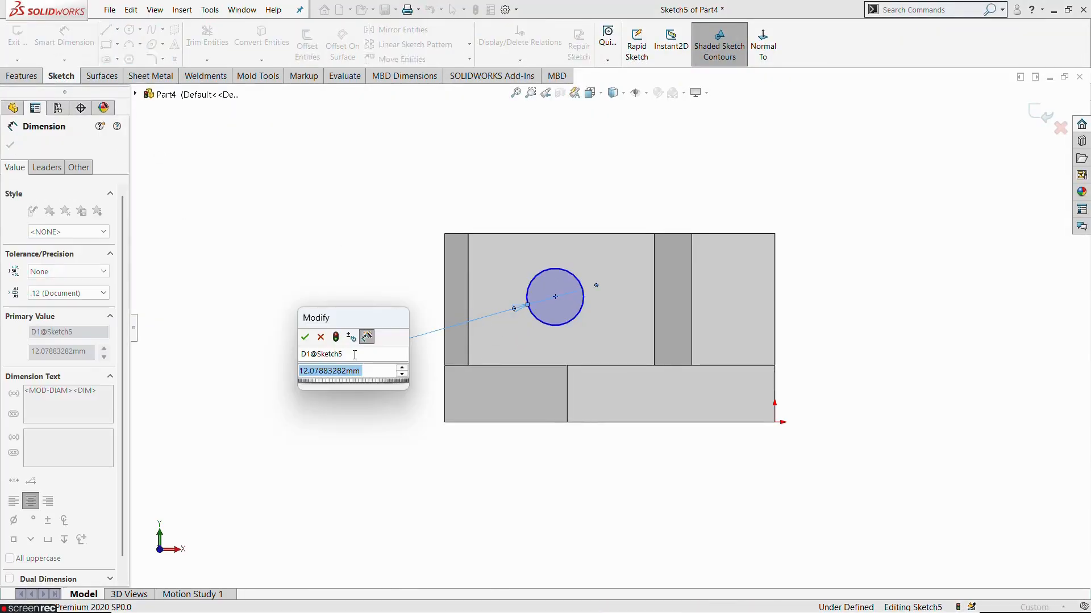
{"action": "type", "text": "11.2"}
{"action": "key", "text": "Return"}
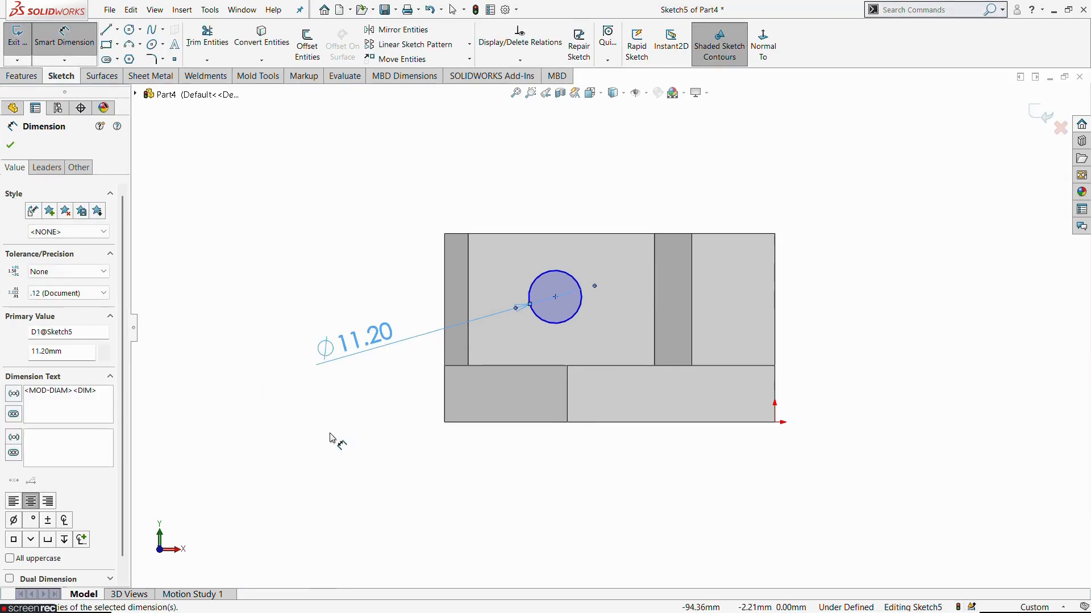
Following the reference drawing, dimension the wall circle's centre 50 mm horizontally from the block's vertical edge on the origin side.
{"action": "key", "text": "alt+Tab"}
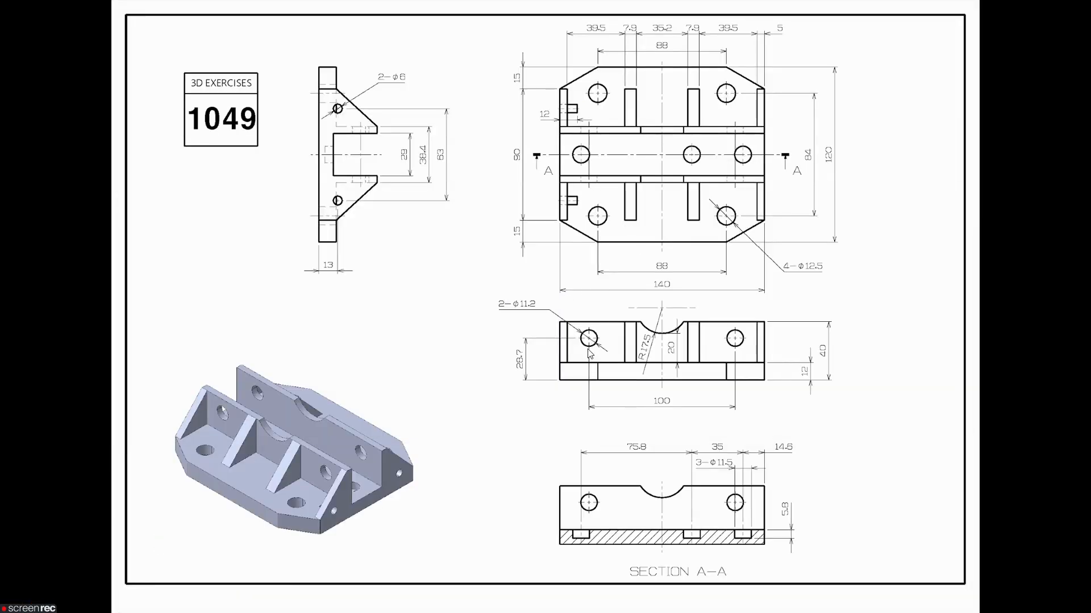
{"action": "key", "text": "alt+Tab"}
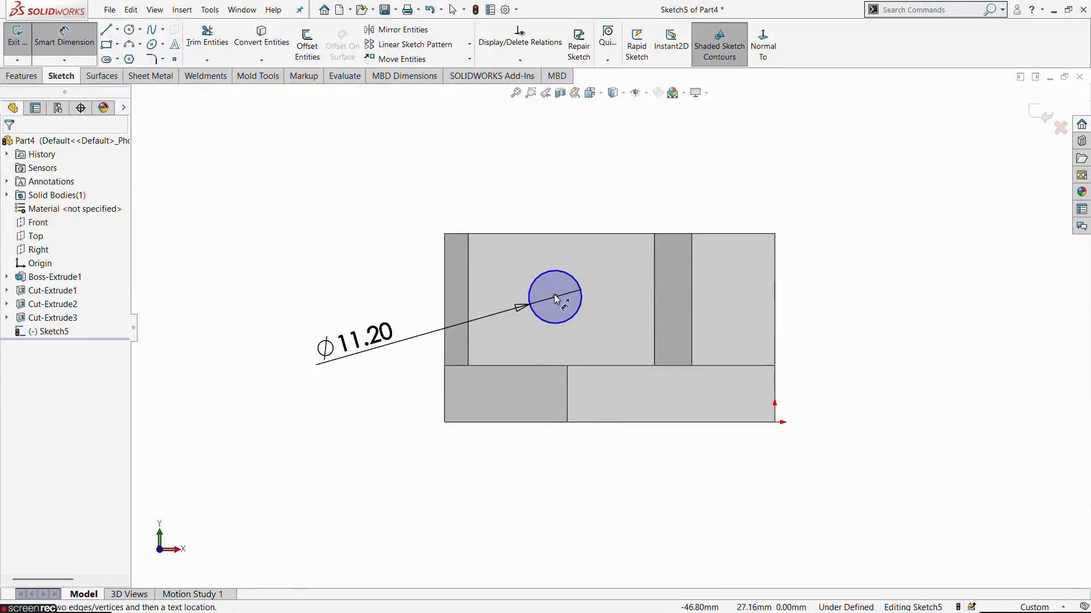
{"action": "left_click", "coordinate": [555, 296]}
{"action": "left_click", "coordinate": [776, 324]}
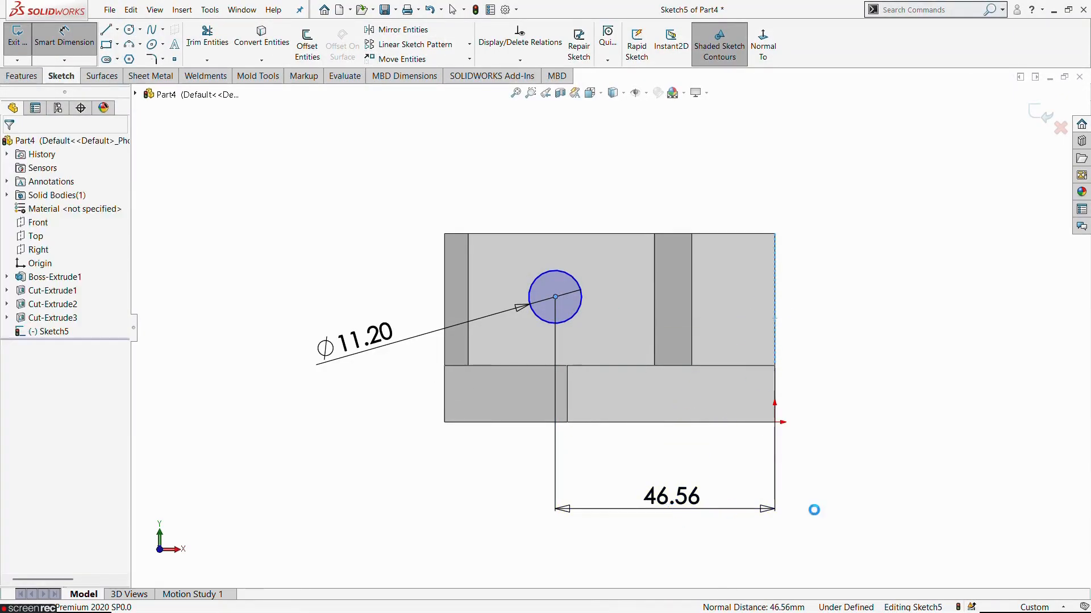
{"action": "left_click", "coordinate": [823, 509]}
{"action": "type", "text": "50"}
{"action": "key", "text": "Return"}
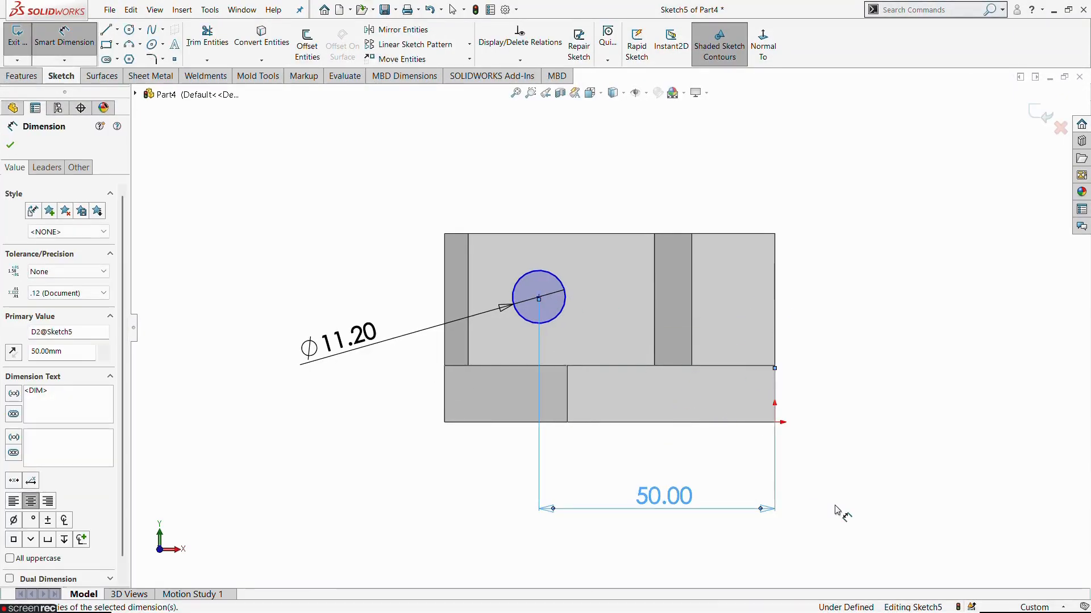
{"action": "key", "text": "Escape"}
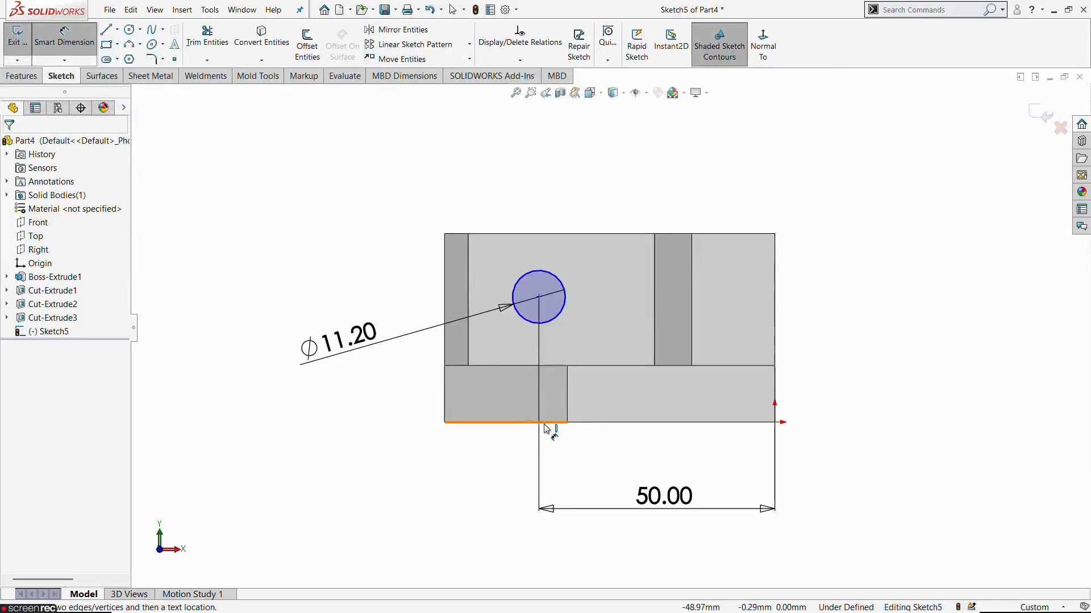
Dimension the wall circle's centre 28.7 mm above the base plate's bottom edge and finish the sketch.
{"action": "left_click", "coordinate": [543, 422]}
{"action": "left_click", "coordinate": [539, 297]}
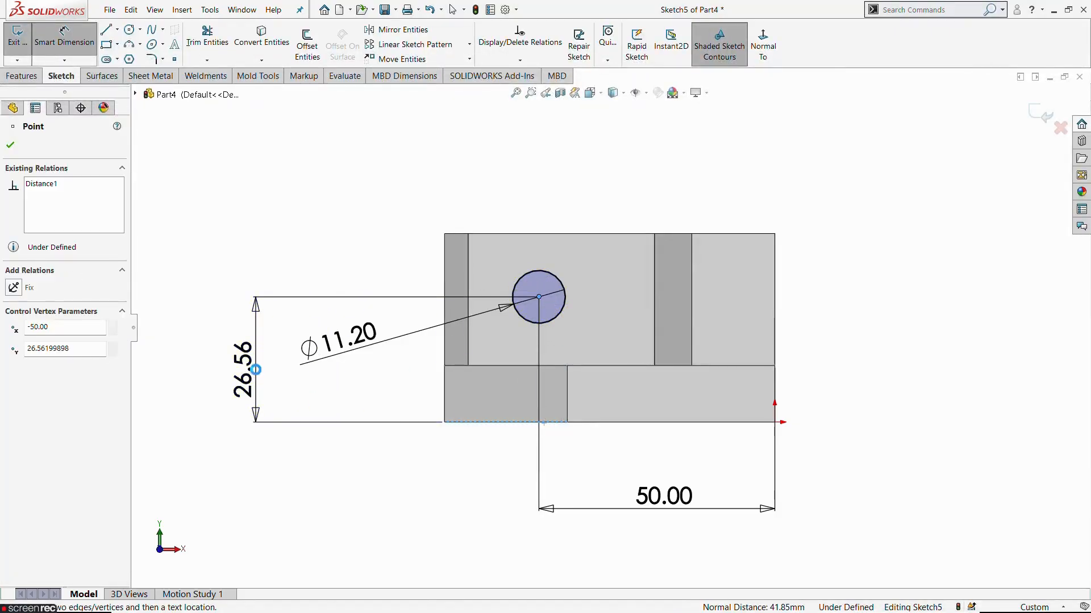
{"action": "left_click", "coordinate": [250, 370]}
{"action": "type", "text": "28.7"}
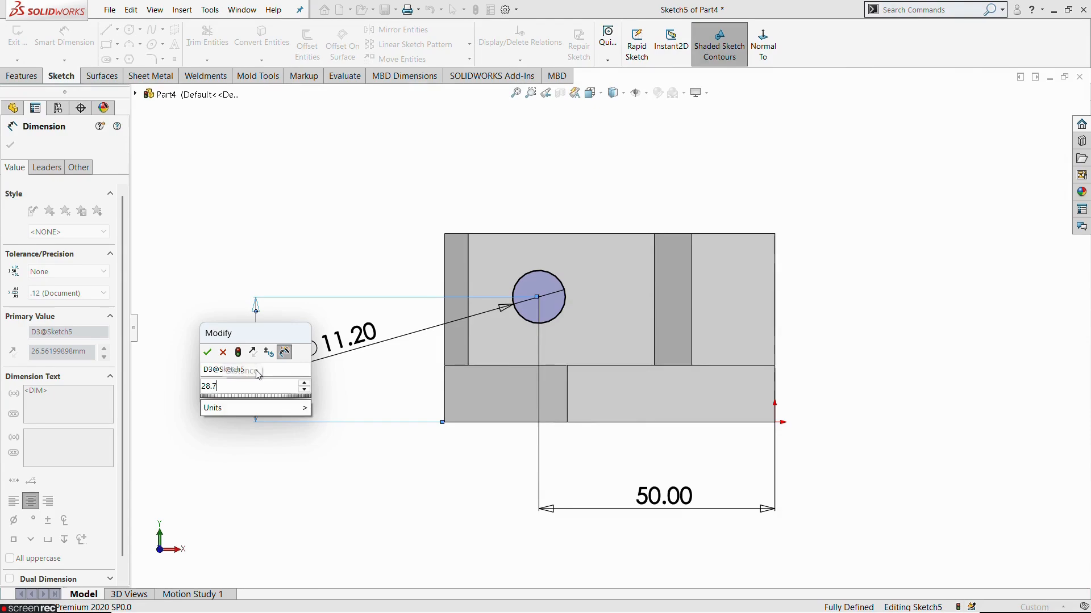
{"action": "key", "text": "Return"}
{"action": "left_click", "coordinate": [263, 223]}
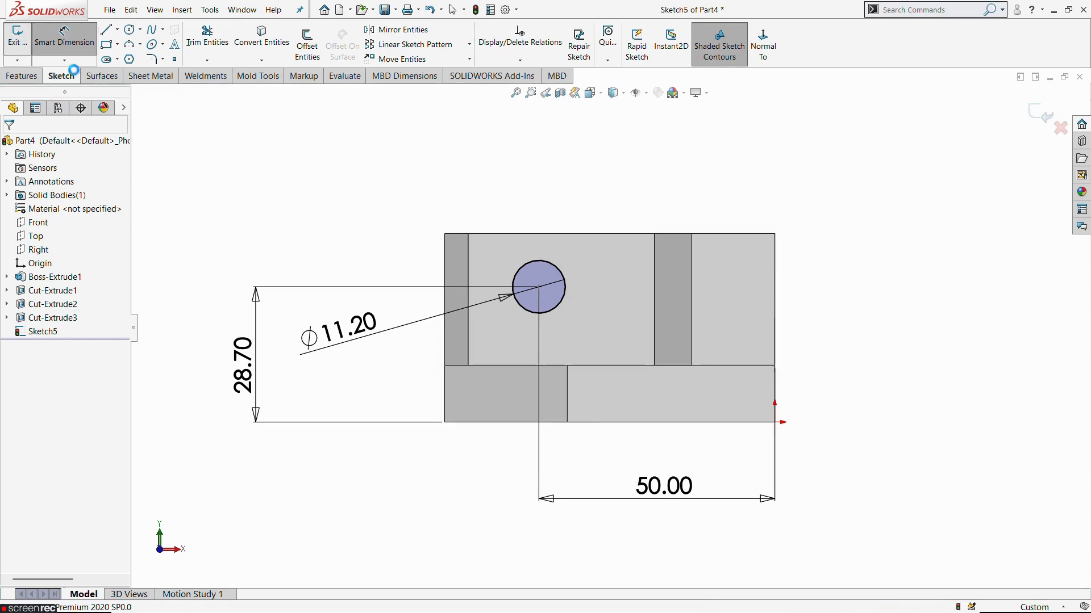
{"action": "left_click", "coordinate": [17, 37]}
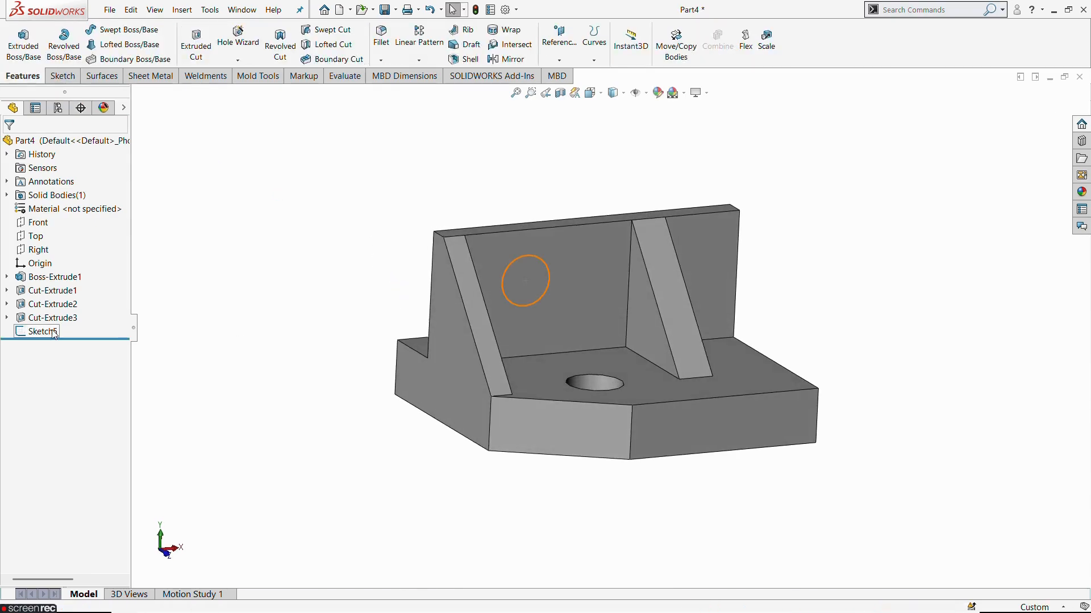
Cut the 11.2 mm circle through all of the upright wall.
{"action": "left_click", "coordinate": [189, 54]}
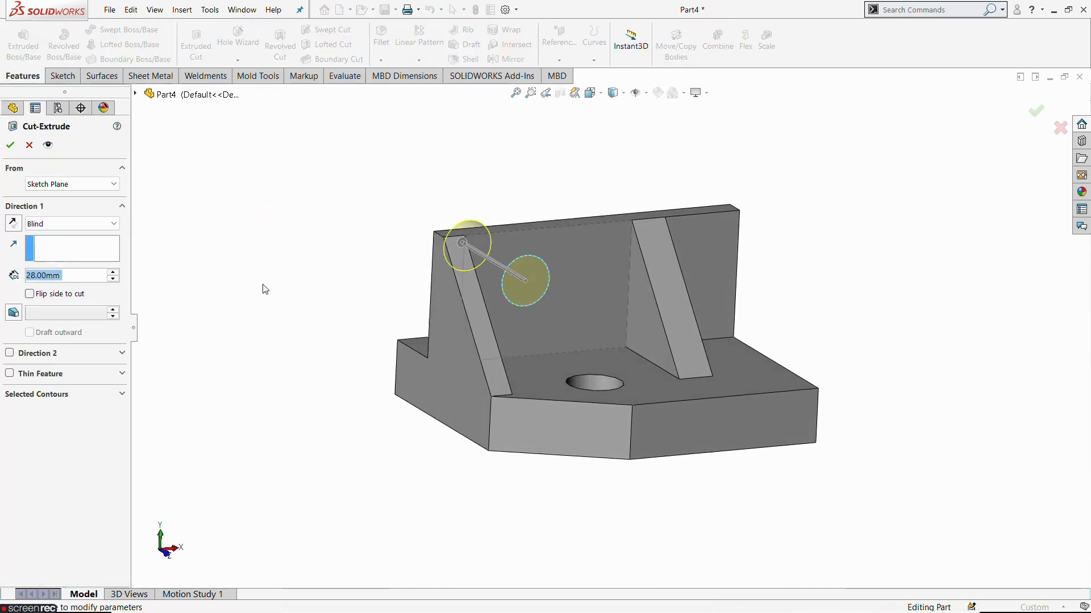
{"action": "left_click", "coordinate": [72, 223]}
{"action": "left_click", "coordinate": [51, 243]}
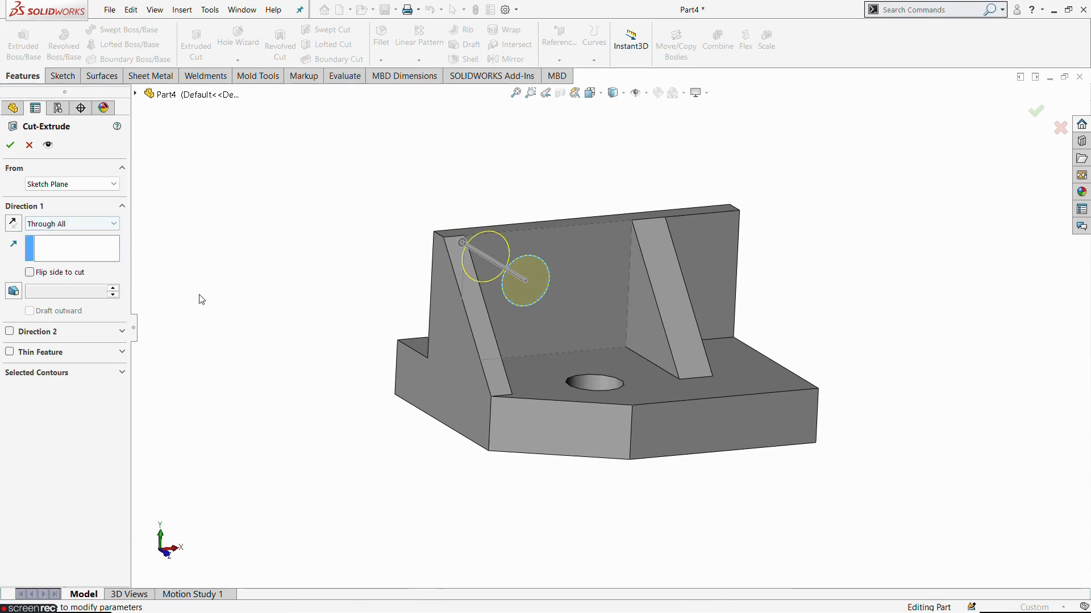
{"action": "left_click", "coordinate": [8, 142]}
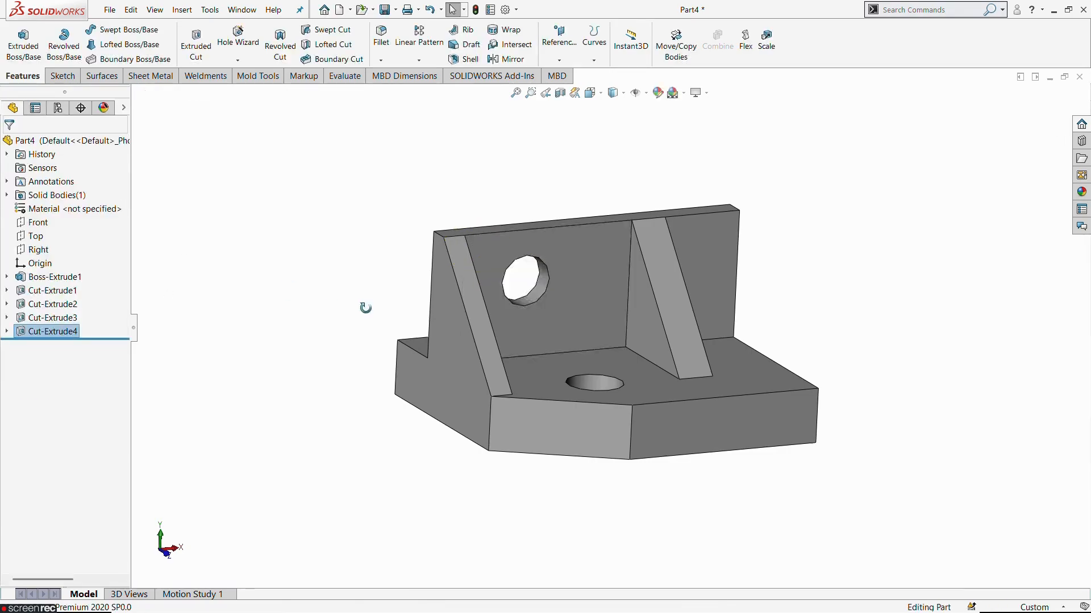
Mirror the drilled quarter body about its plain end face, the one without a rib, with the solids merged.
{"action": "mouse_move", "coordinate": [363, 307]}
{"action": "middle_mouse_down"}
{"action": "mouse_move", "coordinate": [504, 336]}
{"action": "mouse_move", "coordinate": [359, 314]}
{"action": "middle_mouse_up"}
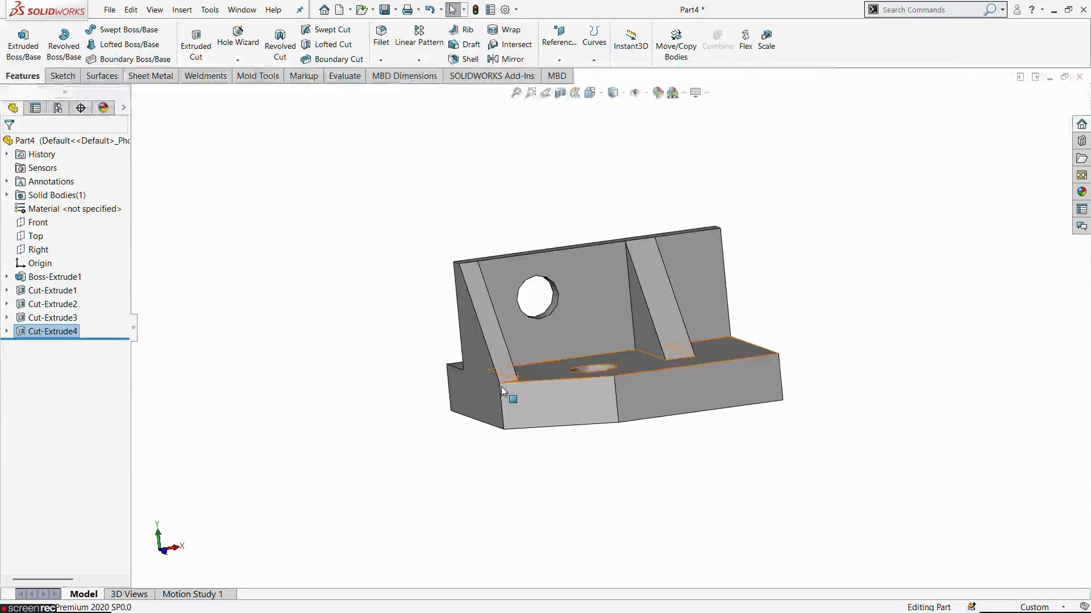
{"action": "middle_click_drag", "start_coordinate": [512, 394], "coordinate": [409, 275]}
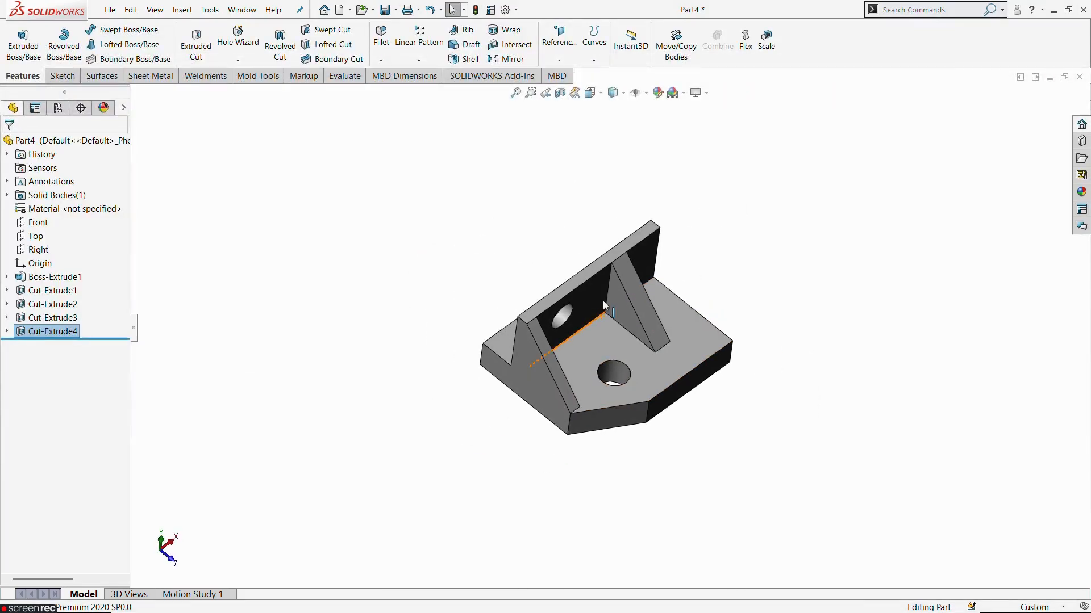
{"action": "middle_click_drag", "start_coordinate": [659, 148], "coordinate": [651, 185], "text": "ctrl"}
{"action": "left_click", "coordinate": [736, 266]}
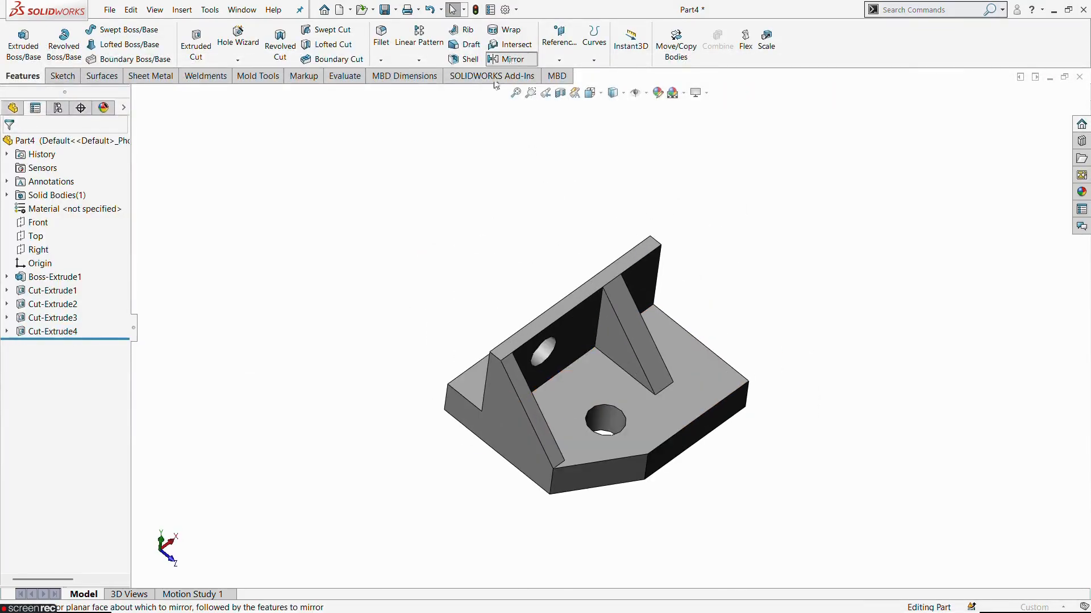
{"action": "left_click", "coordinate": [505, 59]}
{"action": "left_click", "coordinate": [96, 271]}
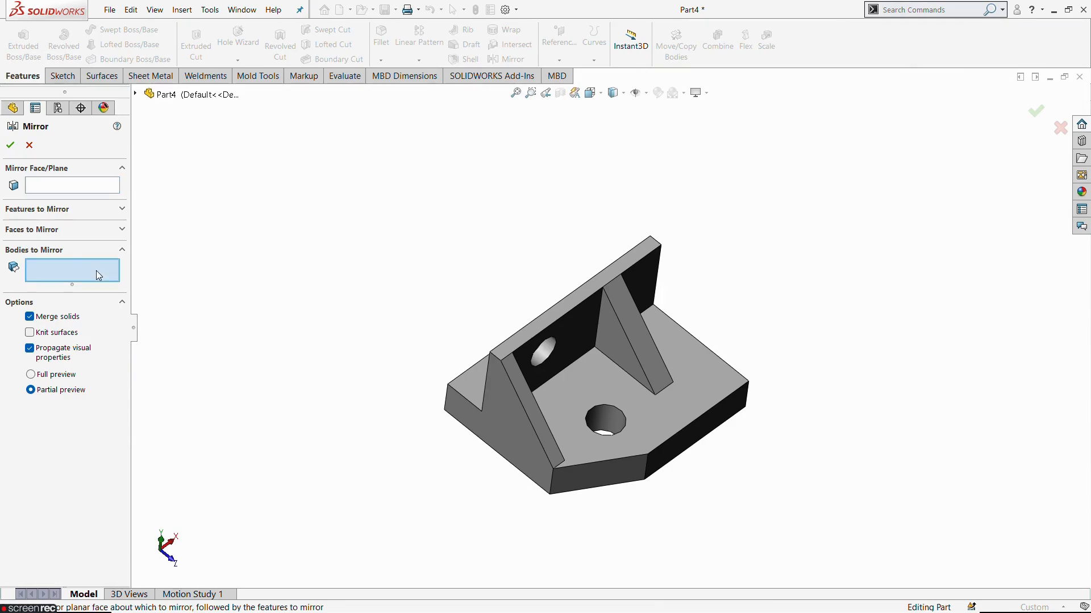
{"action": "left_click", "coordinate": [571, 385]}
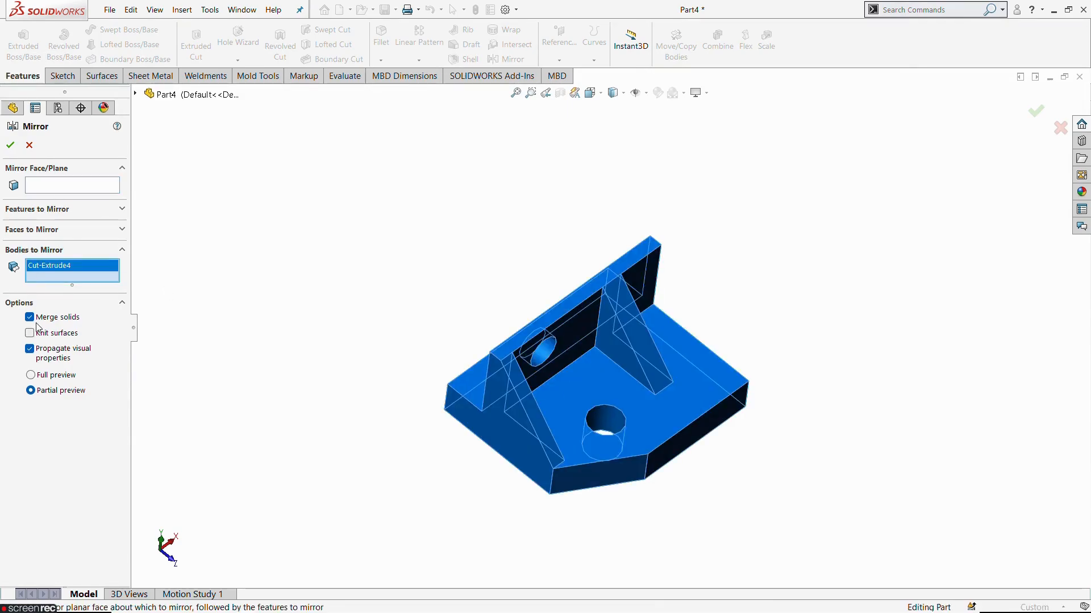
{"action": "left_click", "coordinate": [68, 191]}
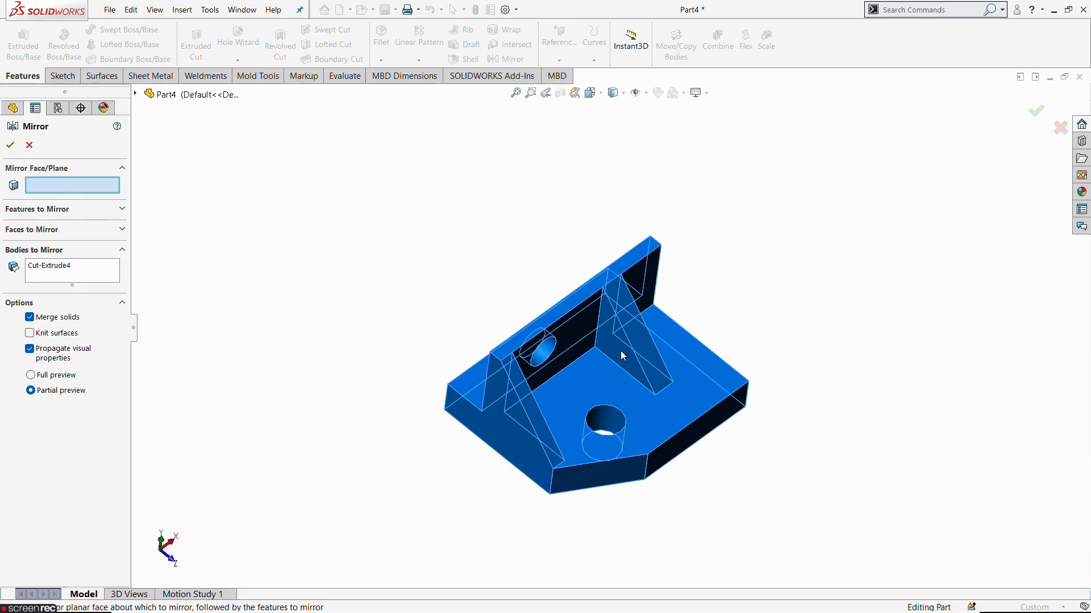
{"action": "middle_click_drag", "start_coordinate": [623, 356], "coordinate": [591, 358]}
{"action": "left_click", "coordinate": [730, 337]}
{"action": "middle_click_drag", "start_coordinate": [710, 433], "coordinate": [643, 449]}
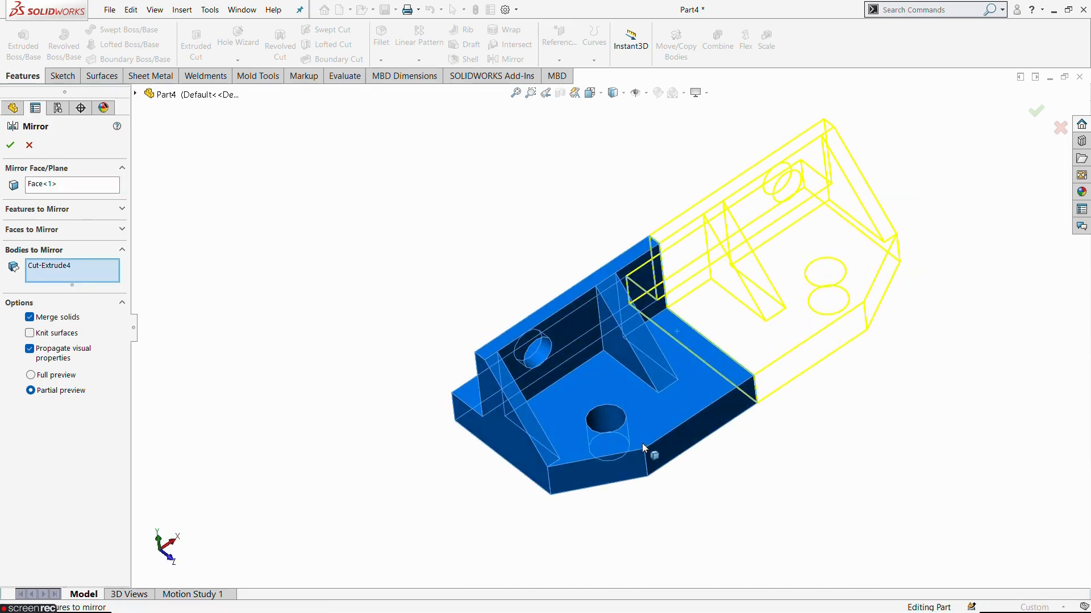
{"action": "left_click", "coordinate": [11, 145]}
Mirror the resulting half body about the long flat side face behind the upright wall, with the solids merged.
{"action": "mouse_move", "coordinate": [470, 445]}
{"action": "middle_mouse_down"}
{"action": "mouse_move", "coordinate": [516, 343]}
{"action": "mouse_move", "coordinate": [446, 405]}
{"action": "middle_mouse_up"}
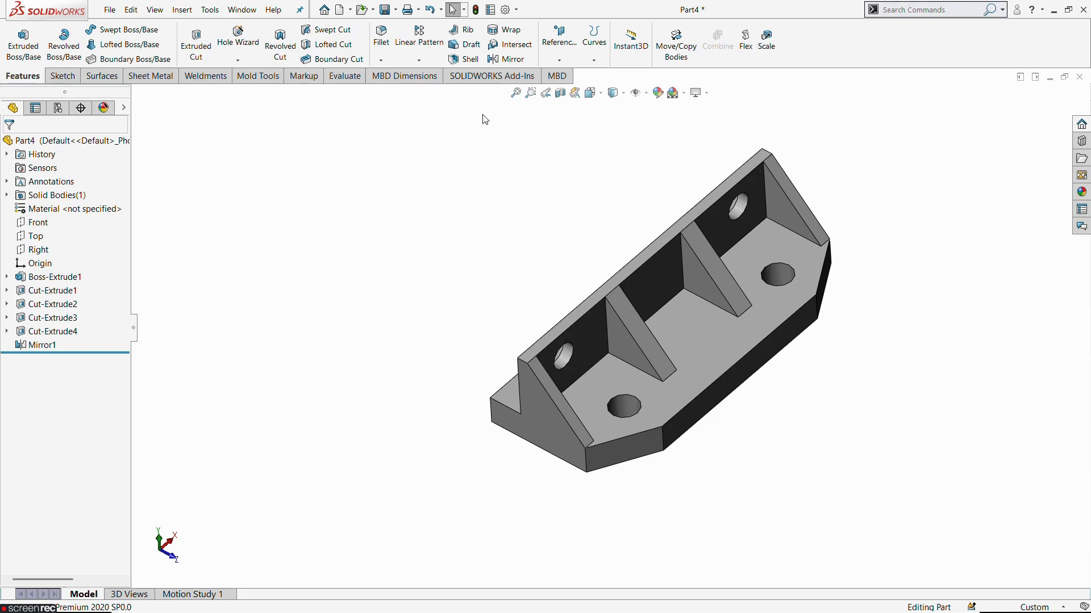
{"action": "left_click", "coordinate": [507, 59]}
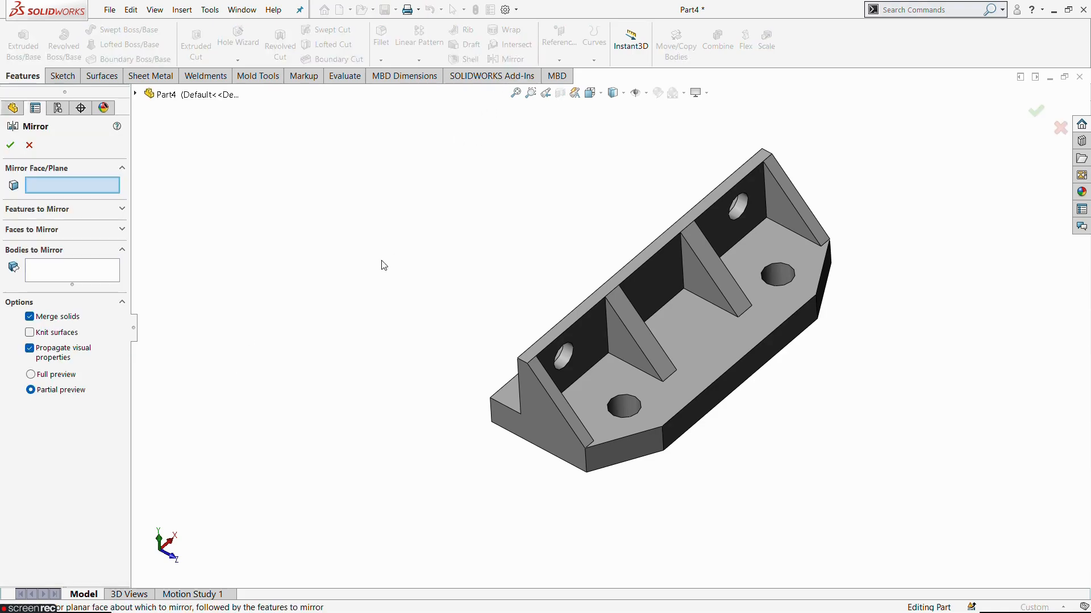
{"action": "left_click", "coordinate": [38, 274]}
{"action": "left_click", "coordinate": [713, 357]}
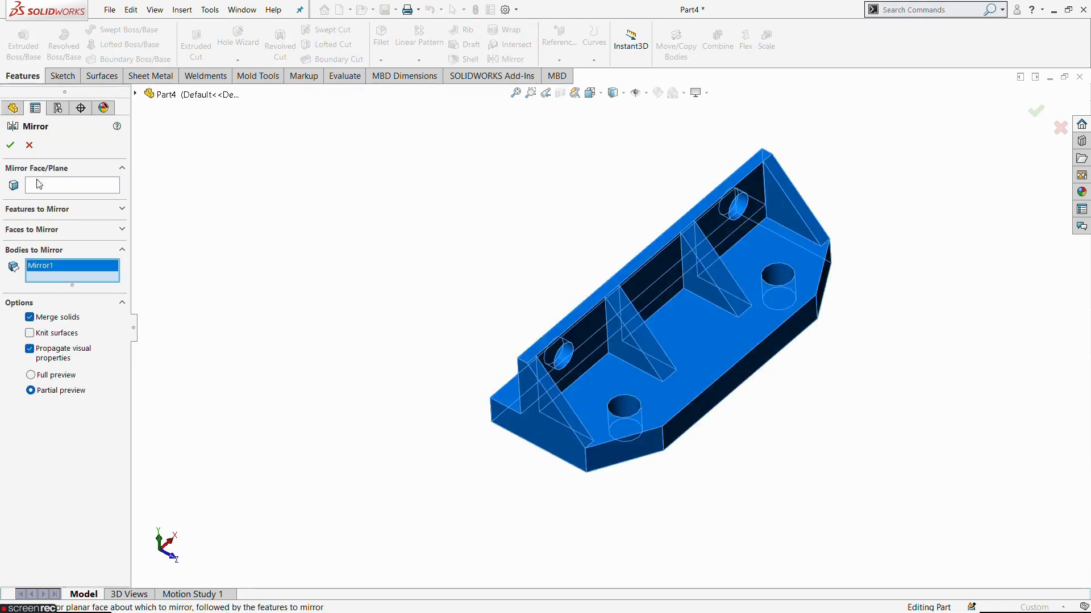
{"action": "left_click", "coordinate": [66, 186]}
{"action": "middle_click_drag", "start_coordinate": [151, 227], "coordinate": [404, 319]}
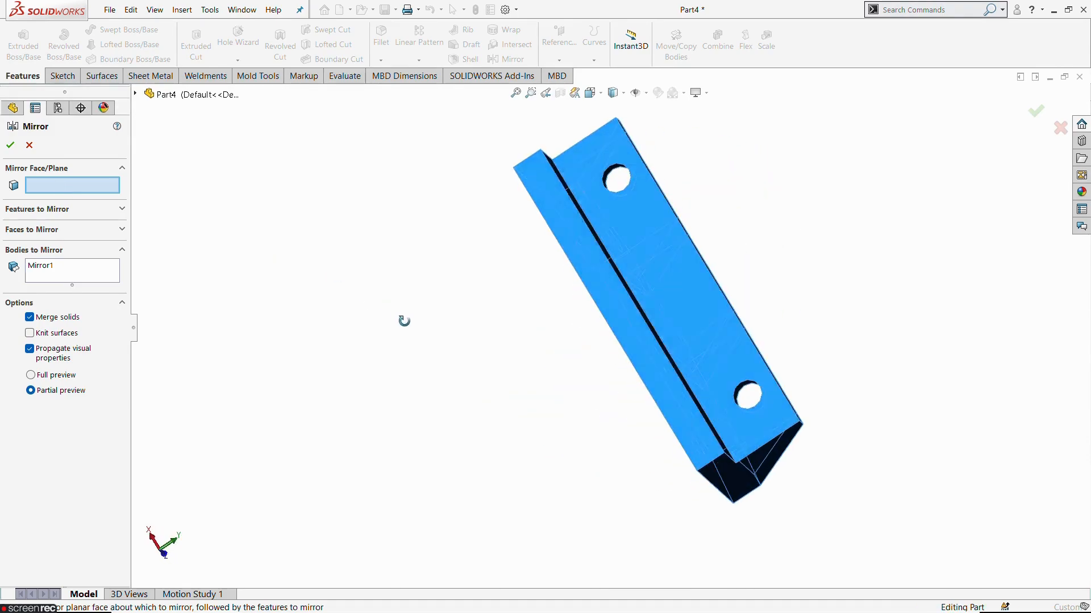
{"action": "left_click", "coordinate": [590, 272]}
{"action": "middle_click_drag", "start_coordinate": [502, 327], "coordinate": [365, 282]}
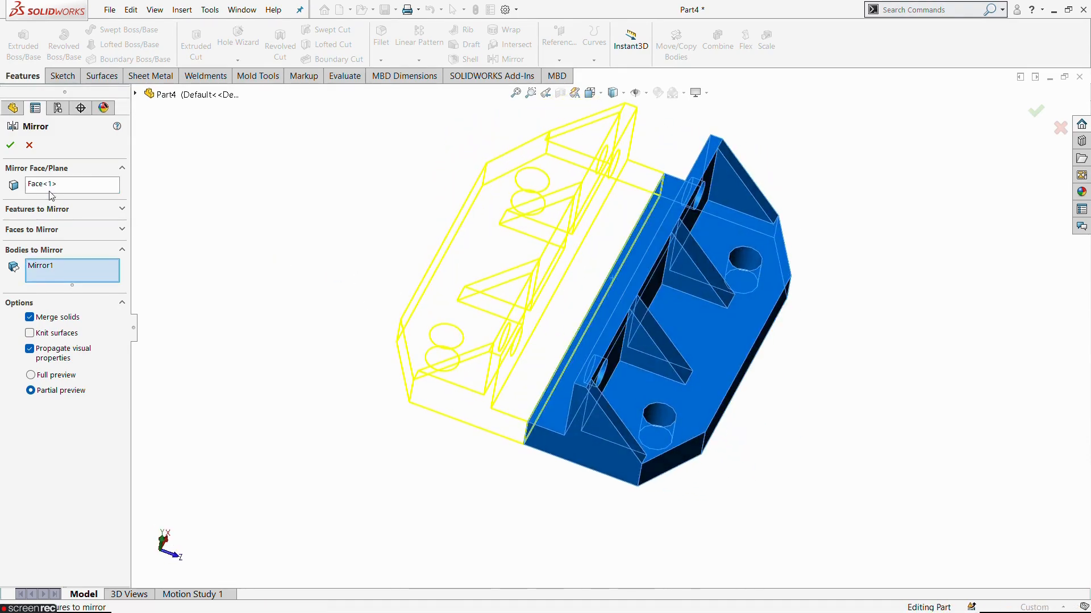
{"action": "left_click", "coordinate": [11, 144]}
On the upright wall's outer face between the middle ribs, sketch a circle about 29 mm in diameter, centred above the wall's top edge.
{"action": "middle_click_drag", "start_coordinate": [556, 431], "coordinate": [449, 229]}
{"action": "middle_click_drag", "start_coordinate": [479, 429], "coordinate": [601, 277]}
{"action": "left_click", "coordinate": [607, 288]}
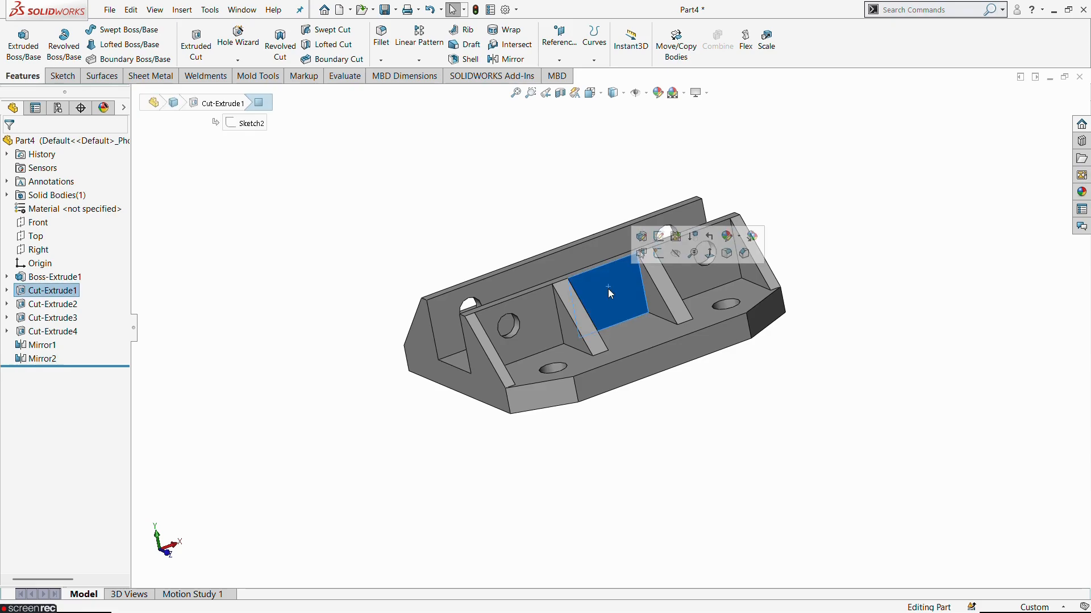
{"action": "left_click", "coordinate": [658, 253]}
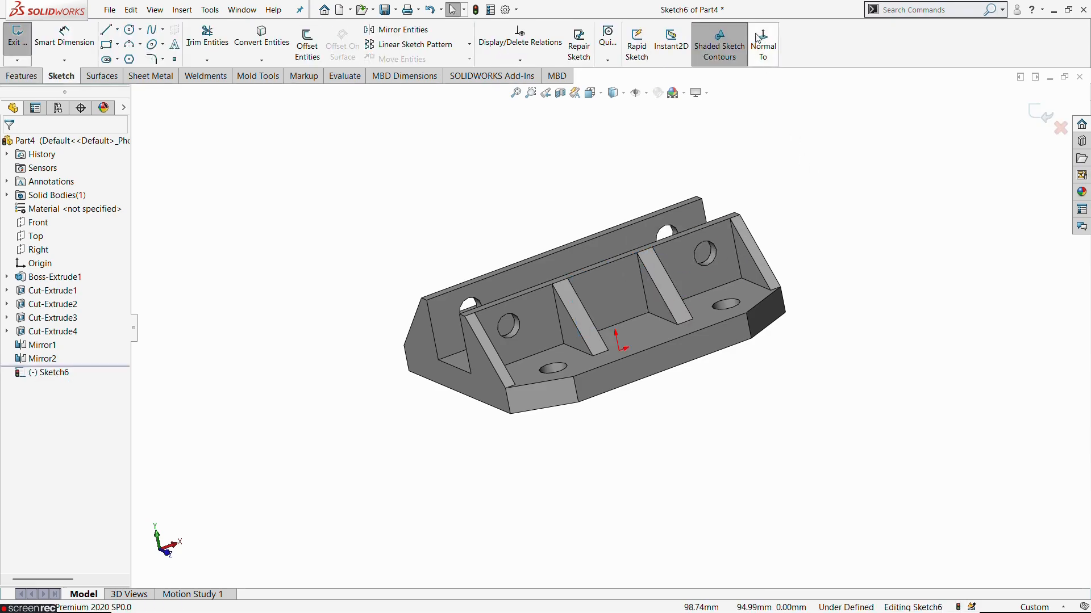
{"action": "left_click", "coordinate": [765, 49]}
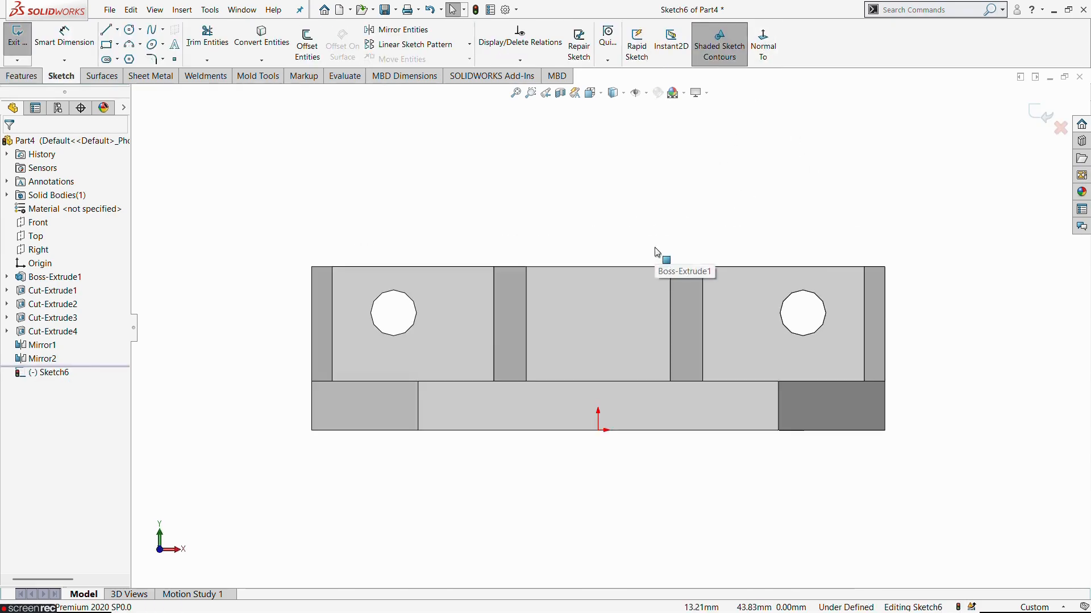
{"action": "left_click", "coordinate": [130, 29]}
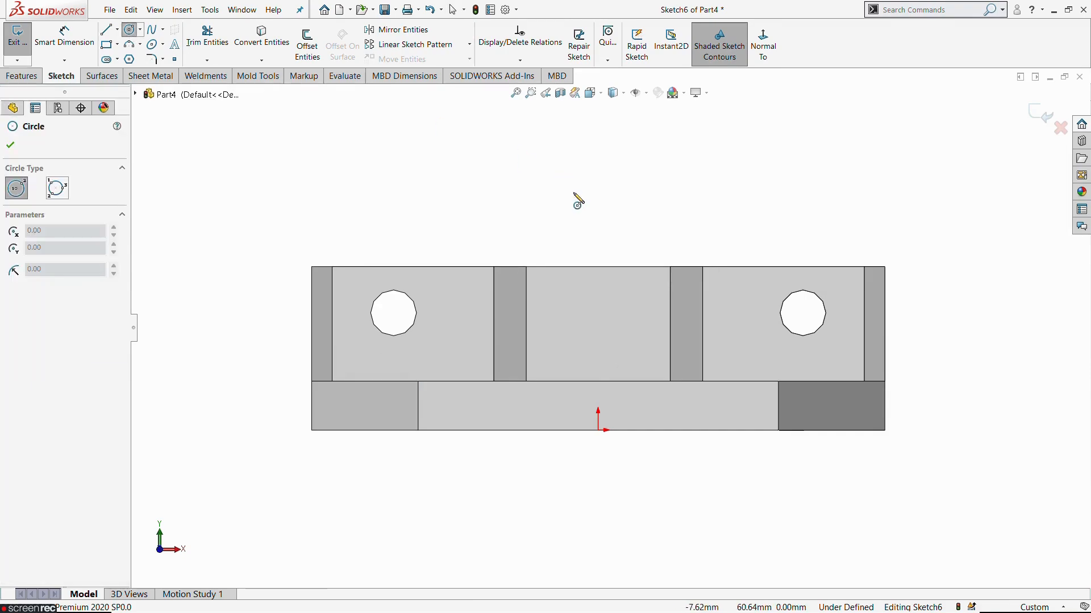
{"action": "left_click", "coordinate": [598, 228]}
{"action": "left_click", "coordinate": [656, 238]}
{"action": "key", "text": "Escape"}
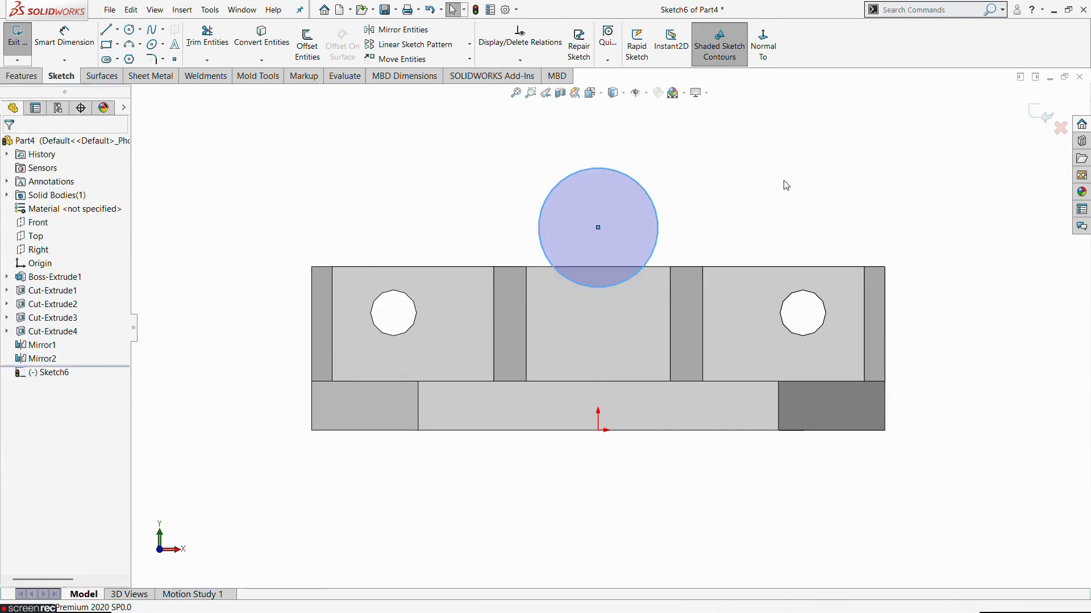
Following the reference drawing's R17.5 arc, set the circle's diameter to 17.5*2, giving 35 mm.
{"action": "left_click", "coordinate": [67, 53]}
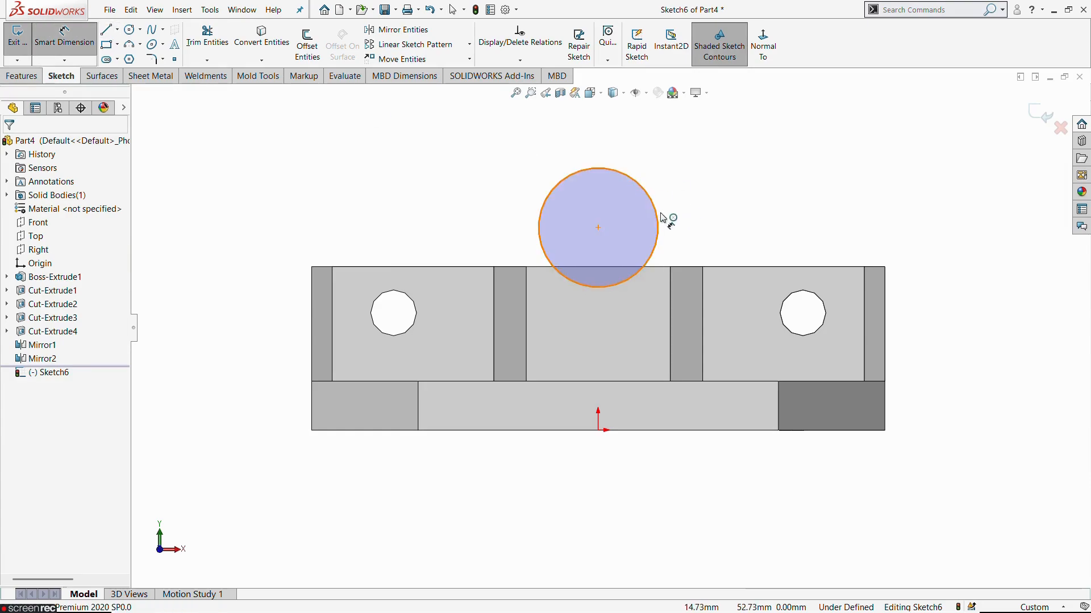
{"action": "key", "text": "alt+Tab"}
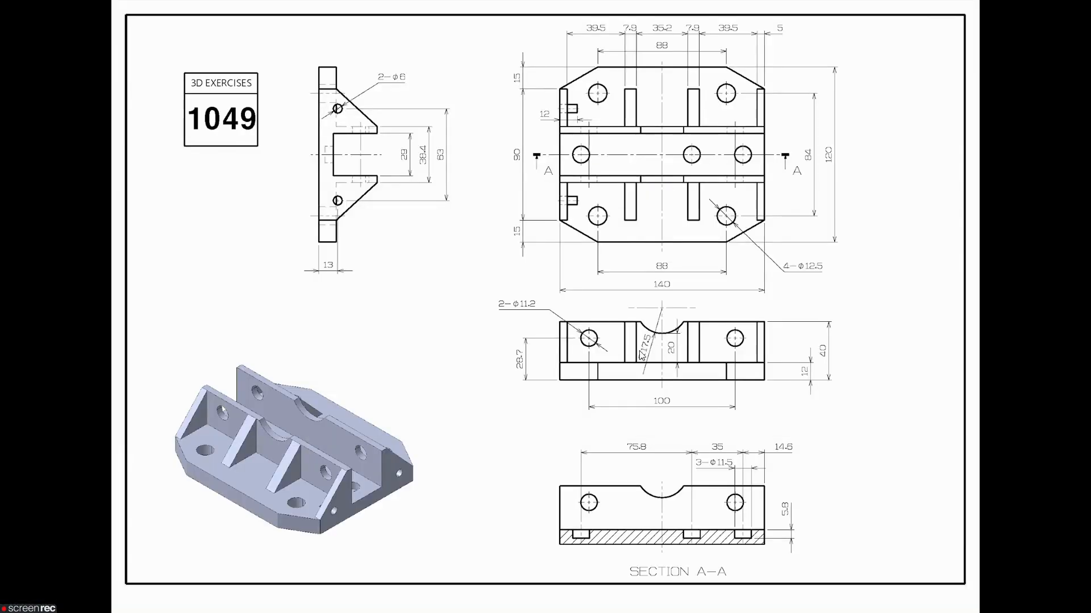
{"action": "key", "text": "alt+Tab"}
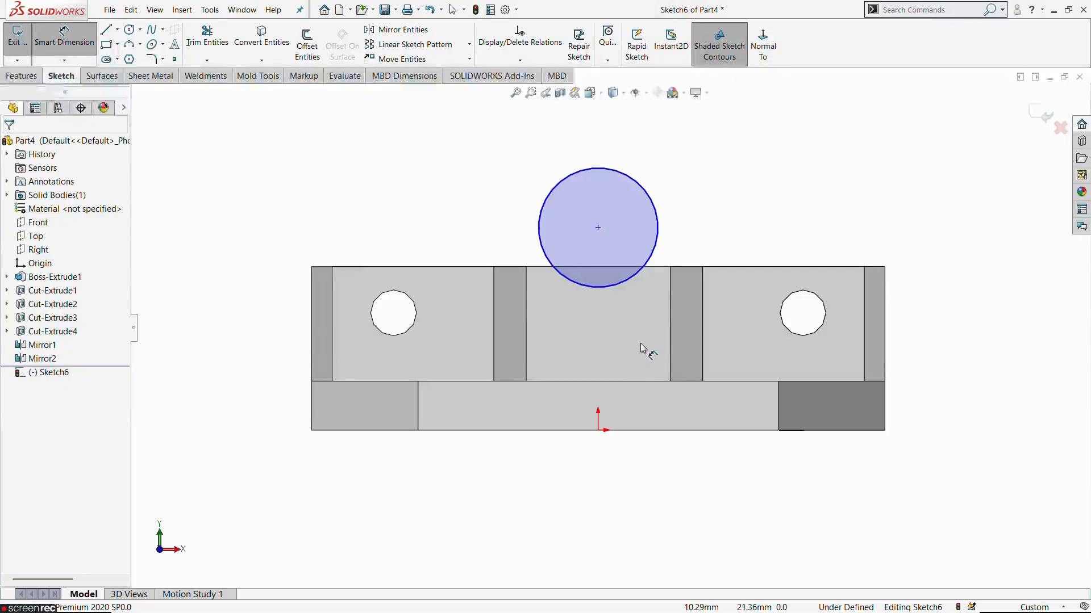
{"action": "left_click", "coordinate": [632, 285]}
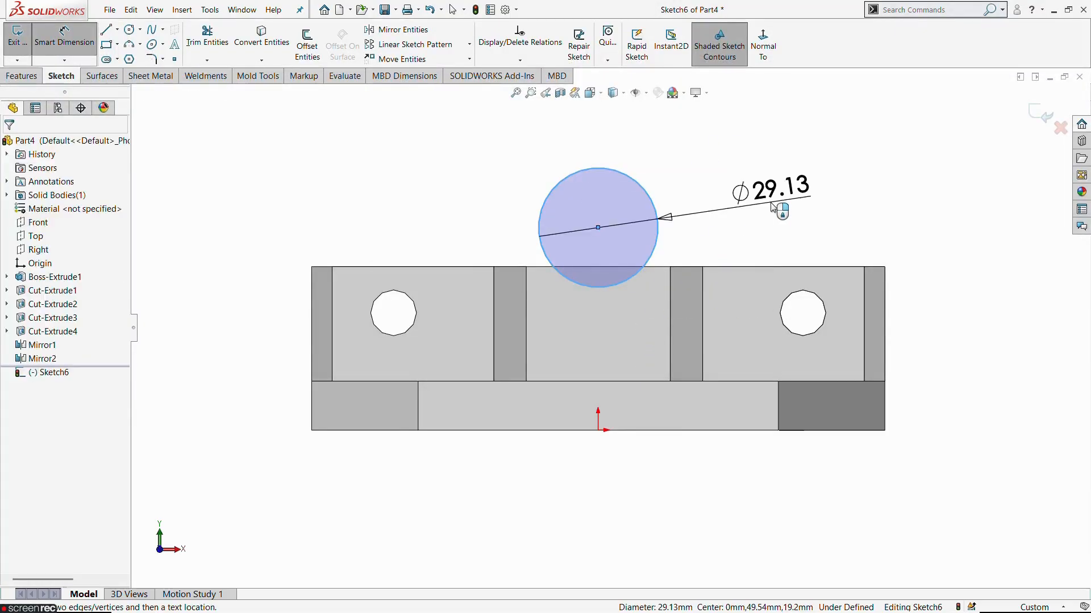
{"action": "left_click", "coordinate": [773, 209]}
{"action": "type", "text": "17.5*2"}
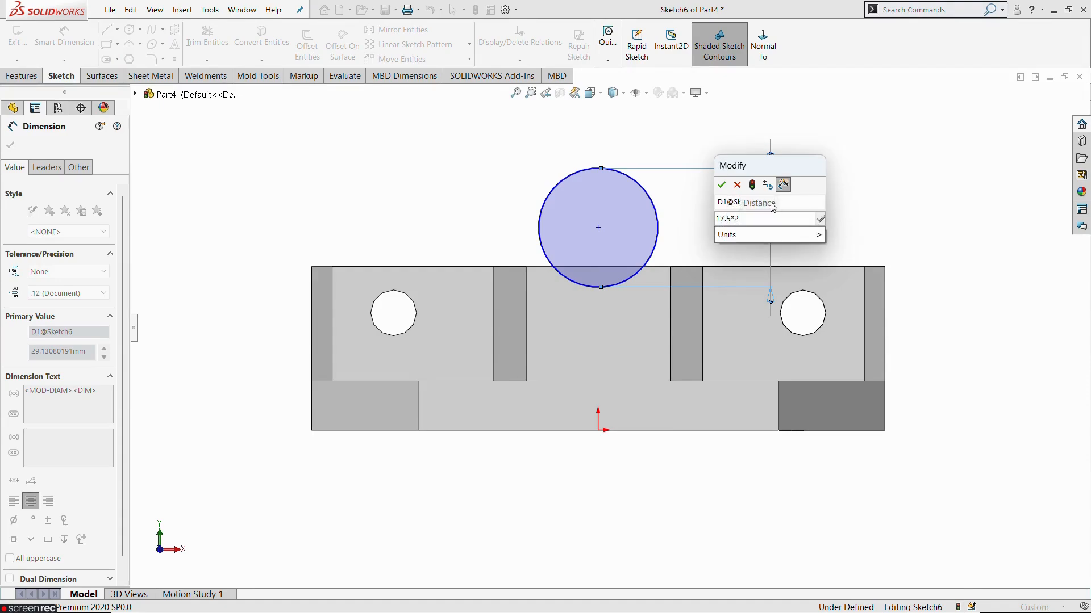
{"action": "key", "text": "Return"}
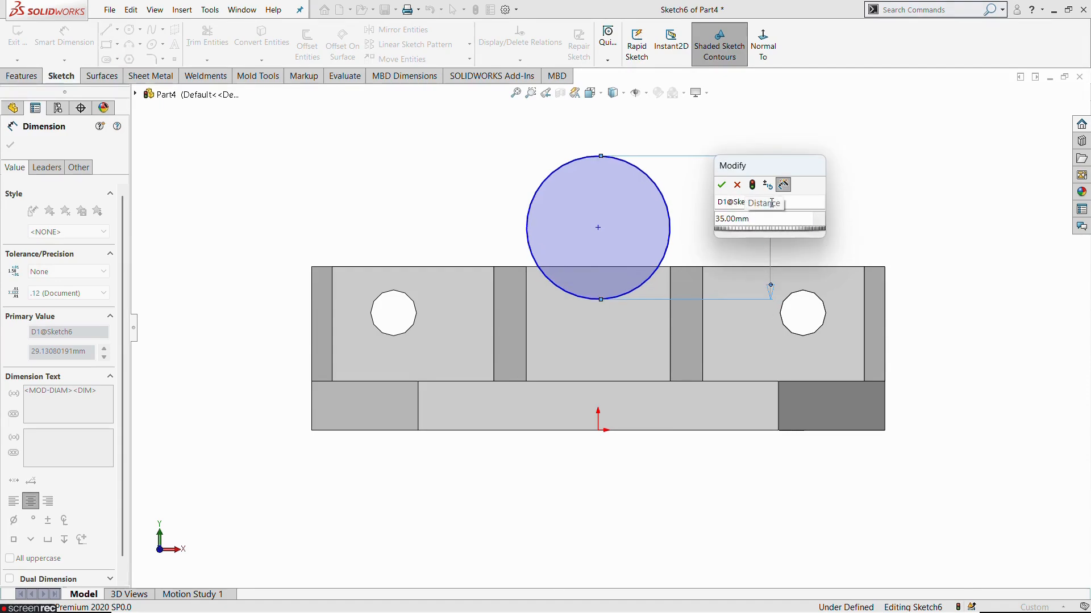
{"action": "left_click", "coordinate": [722, 185]}
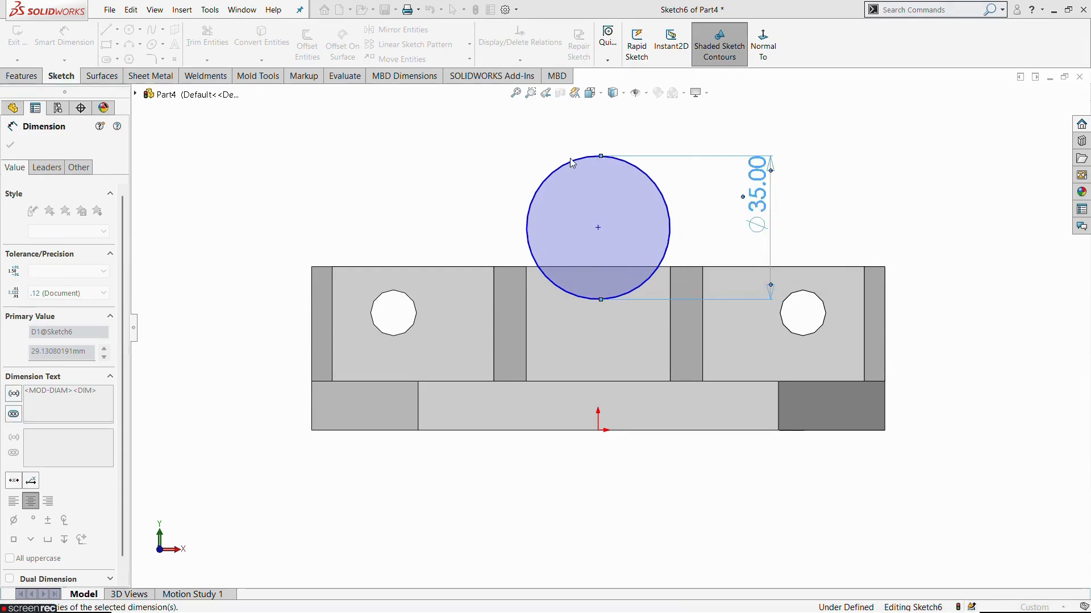
{"action": "left_click", "coordinate": [396, 165]}
{"action": "key", "text": "Escape"}
Move the circle up clear of the wall and align its centre vertically with the origin.
{"action": "left_click_drag", "start_coordinate": [598, 227], "coordinate": [633, 191]}
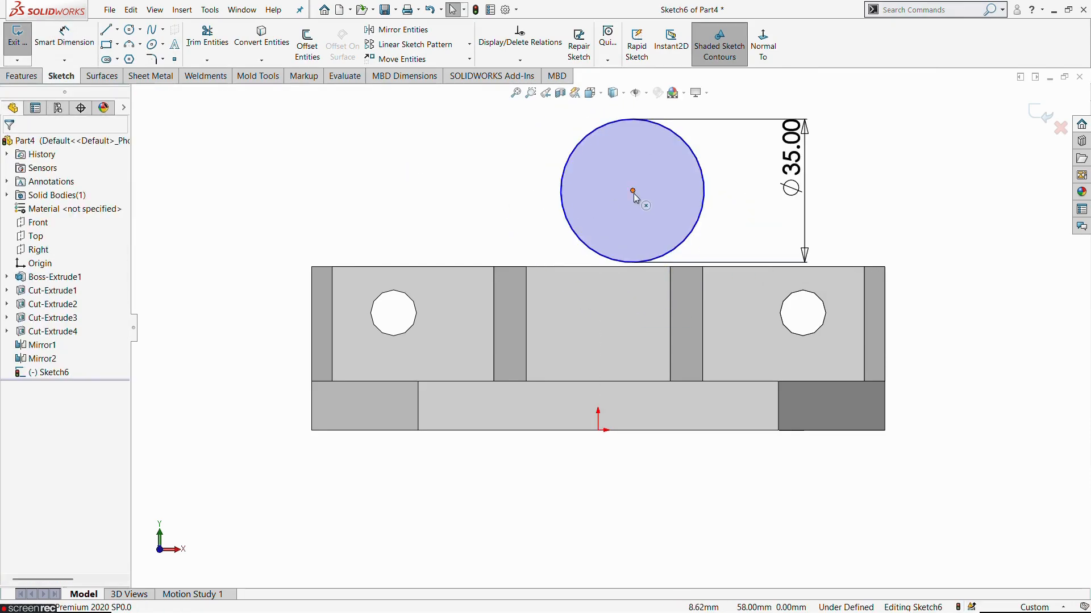
{"action": "left_click", "coordinate": [598, 430], "text": "ctrl"}
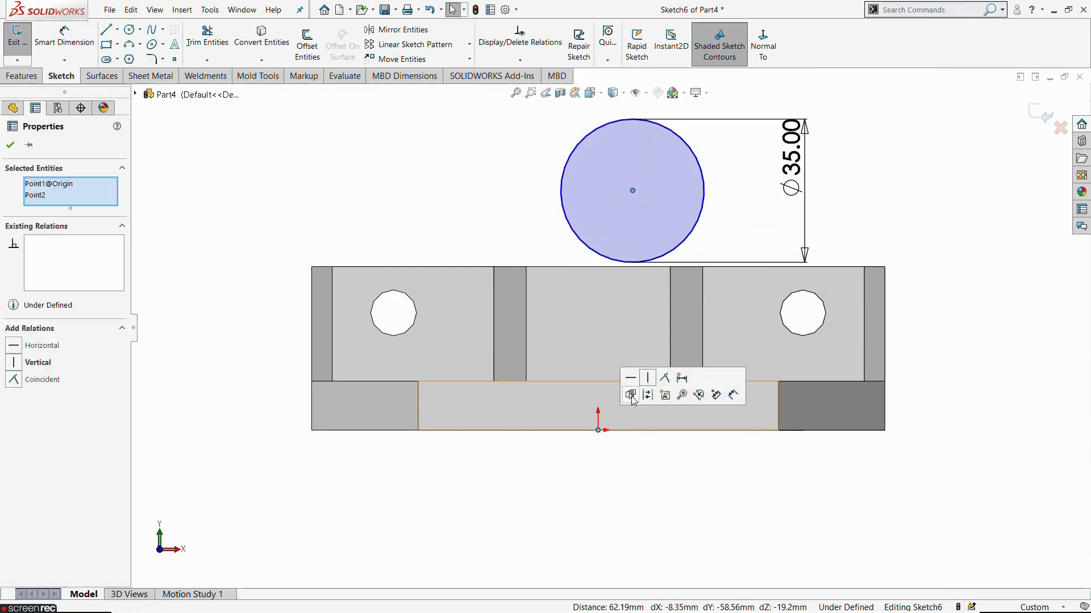
{"action": "left_click", "coordinate": [650, 378]}
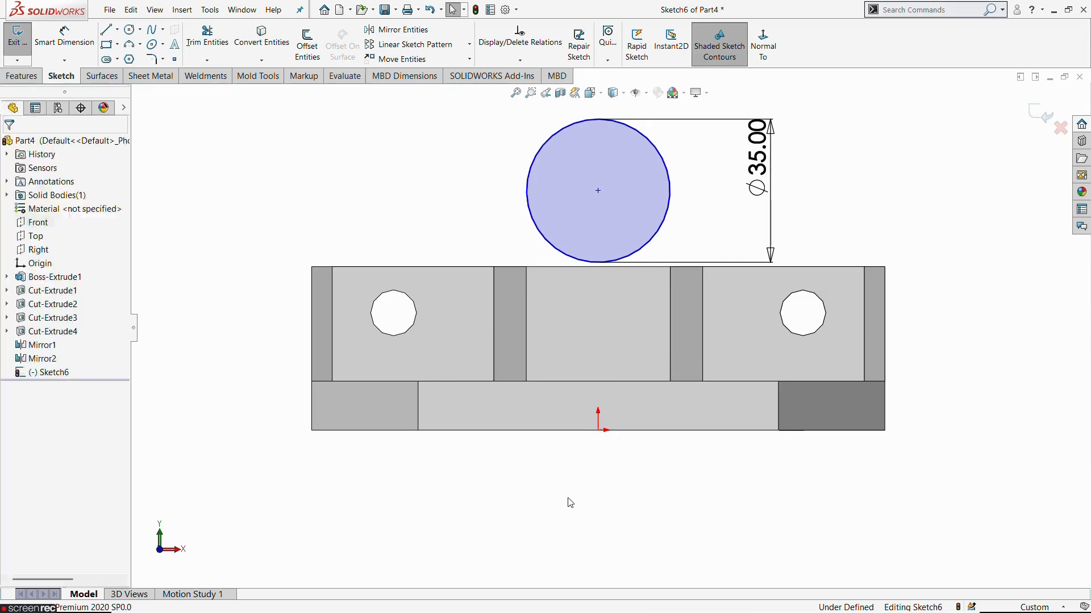
Draw a horizontal construction line about 19.6 mm long from the circle's lowest point, tangent to the circle.
{"action": "left_click", "coordinate": [118, 31]}
{"action": "left_click", "coordinate": [136, 60]}
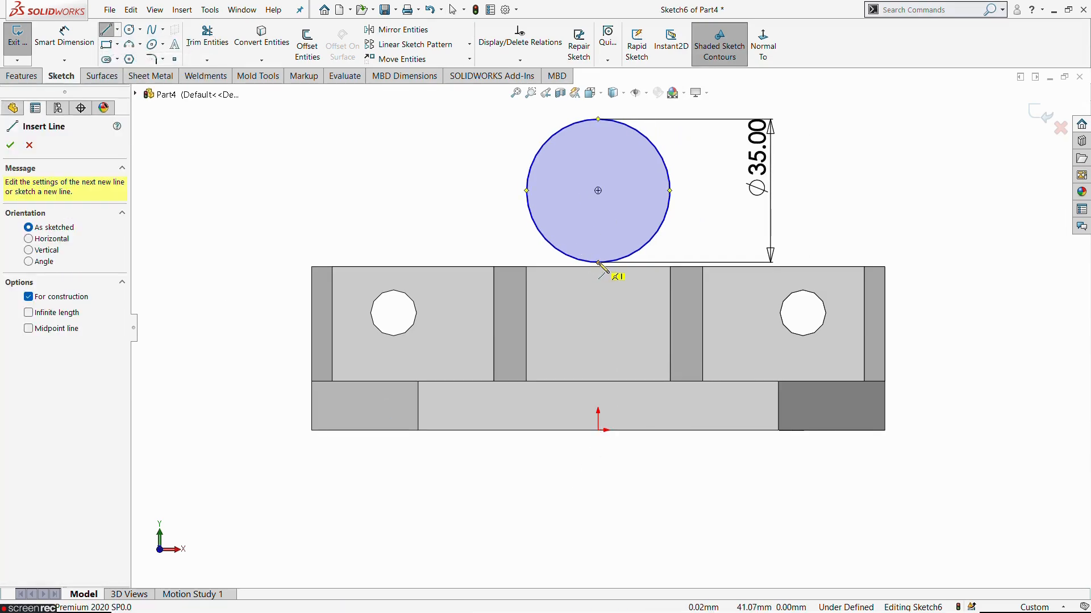
{"action": "left_click", "coordinate": [679, 262]}
{"action": "key", "text": "Escape"}
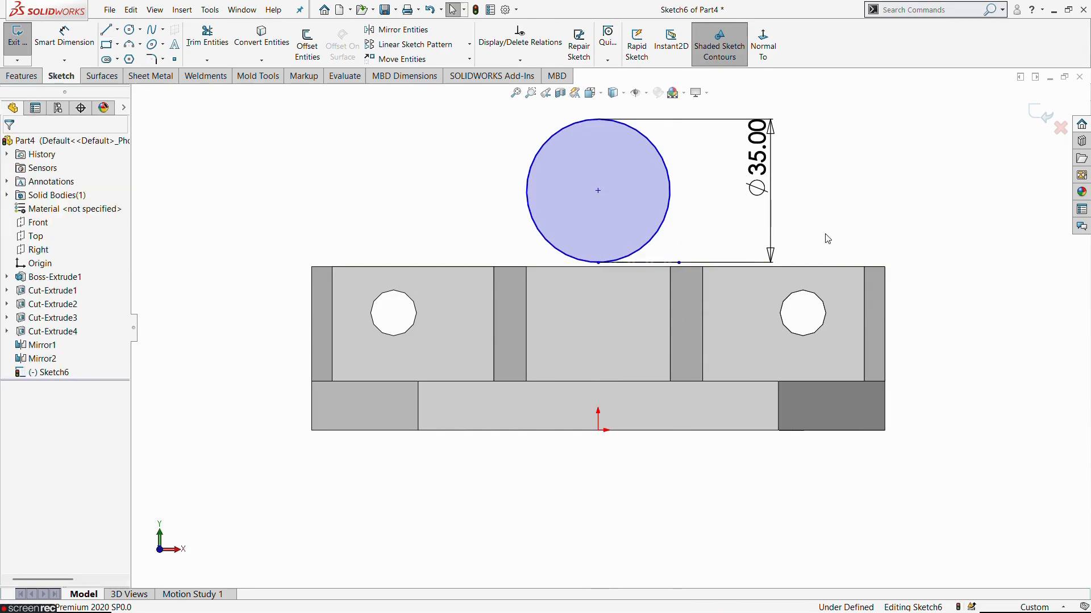
Following the reference drawing, dimension the circle's tangent construction line 32 mm above the base's bottom edge.
{"action": "left_click", "coordinate": [64, 35]}
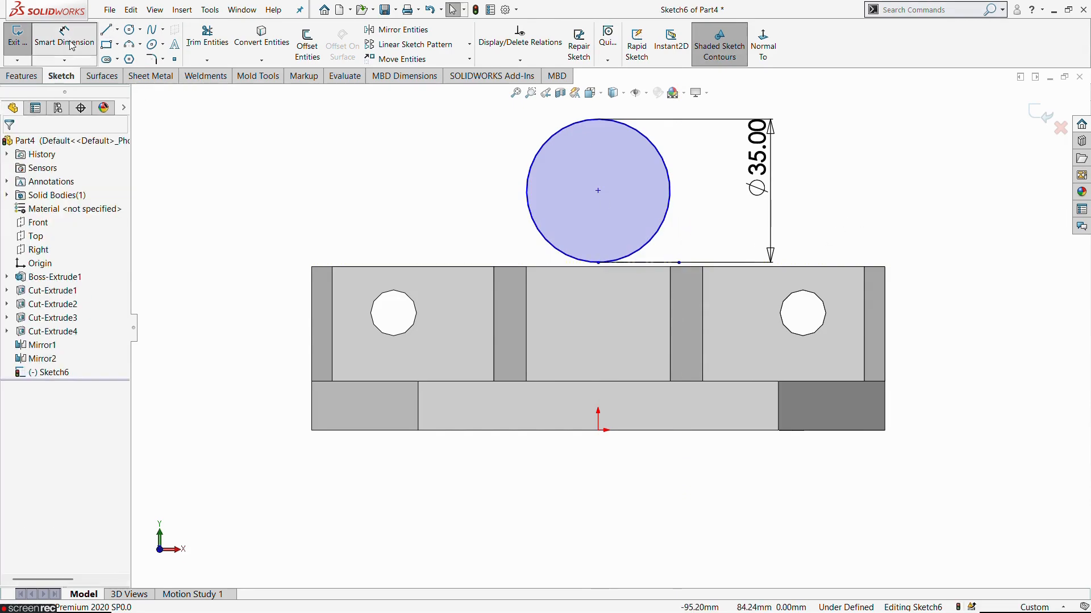
{"action": "left_click", "coordinate": [638, 264]}
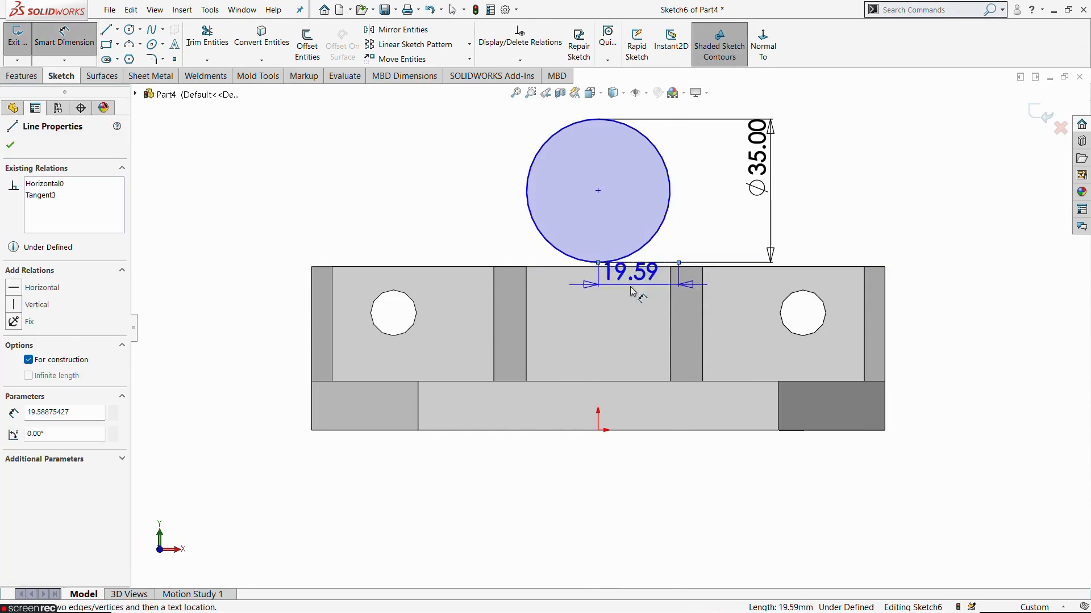
{"action": "left_click", "coordinate": [633, 431]}
{"action": "left_click", "coordinate": [230, 367]}
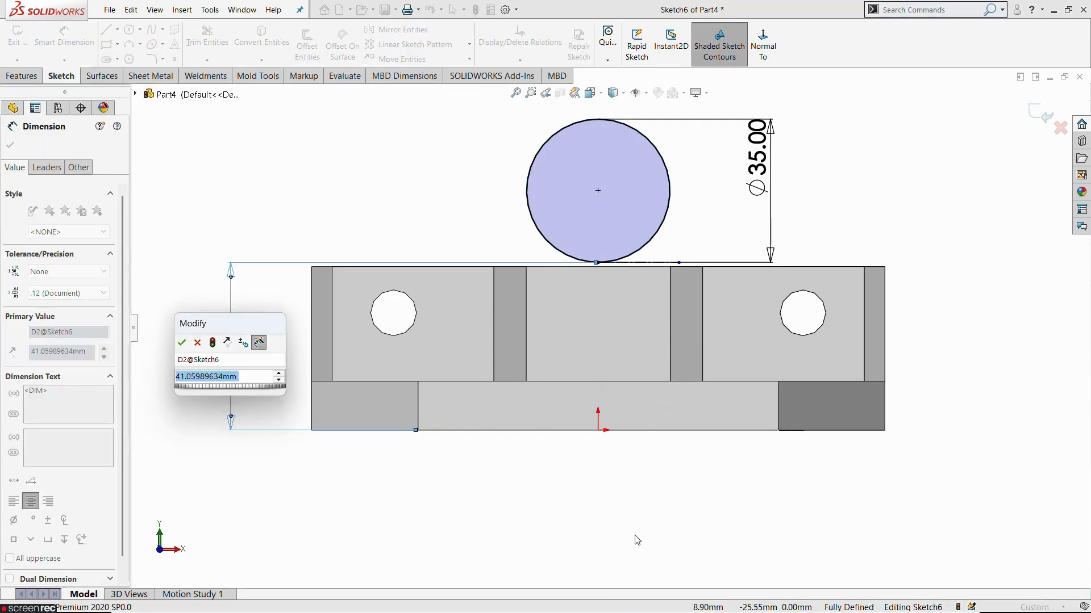
{"action": "key", "text": "alt+Tab"}
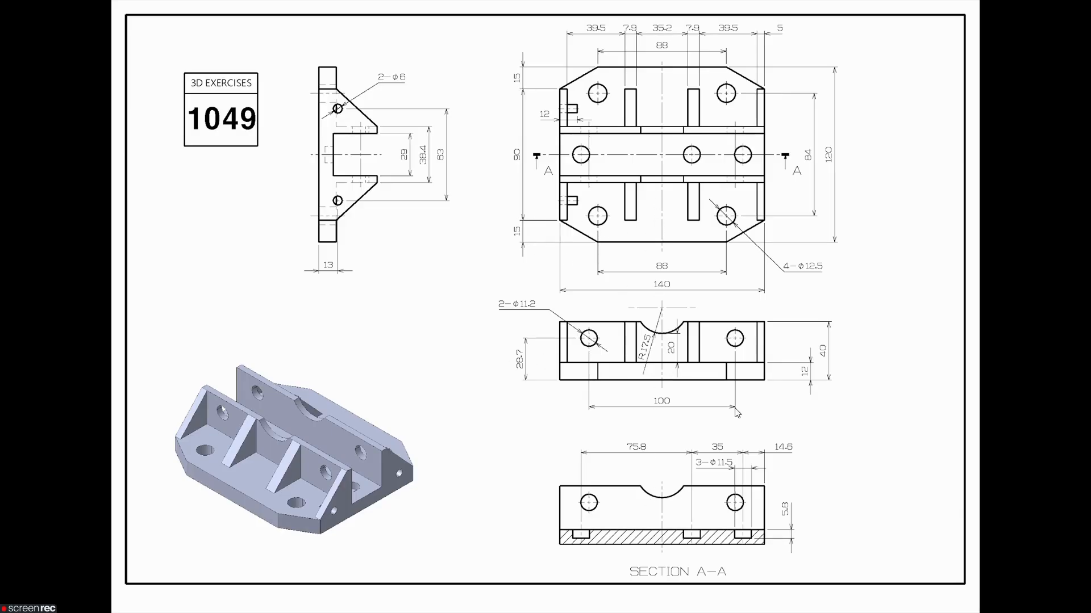
{"action": "key", "text": "alt+Tab"}
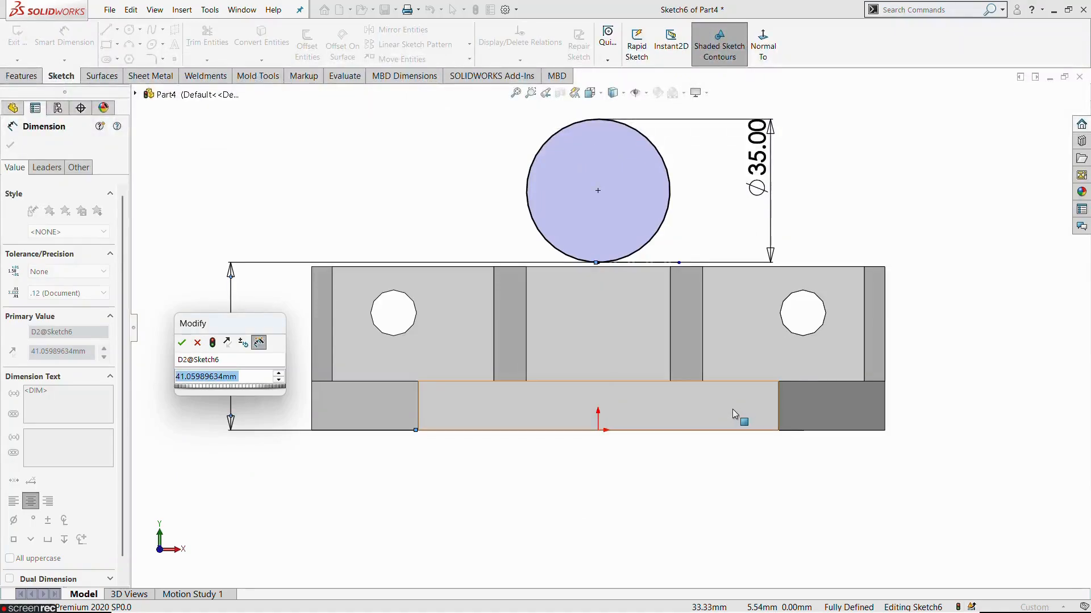
{"action": "key", "text": "alt+Tab"}
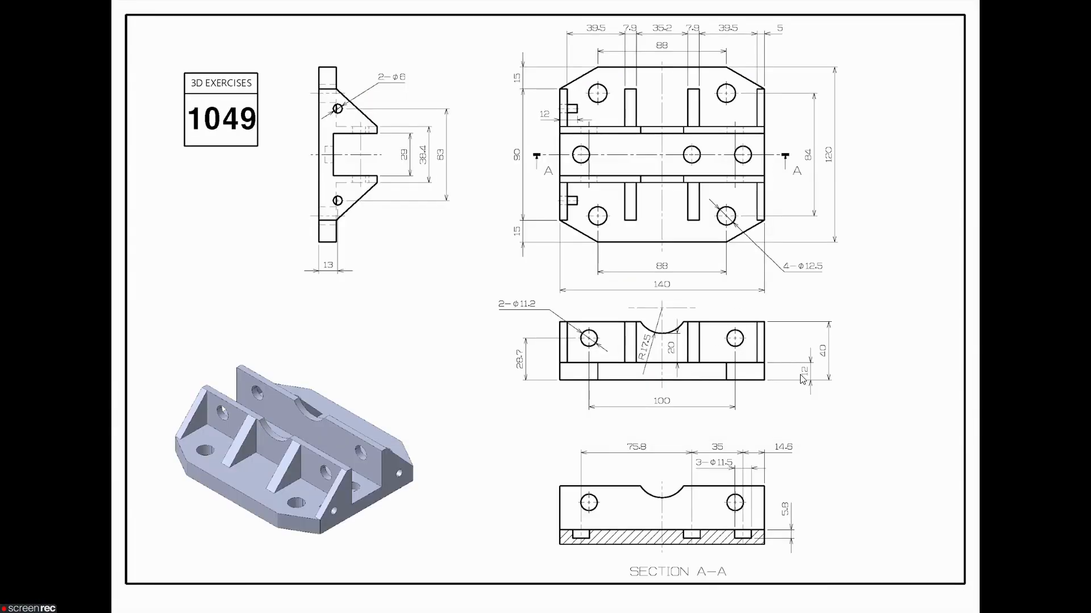
{"action": "key", "text": "alt+Tab"}
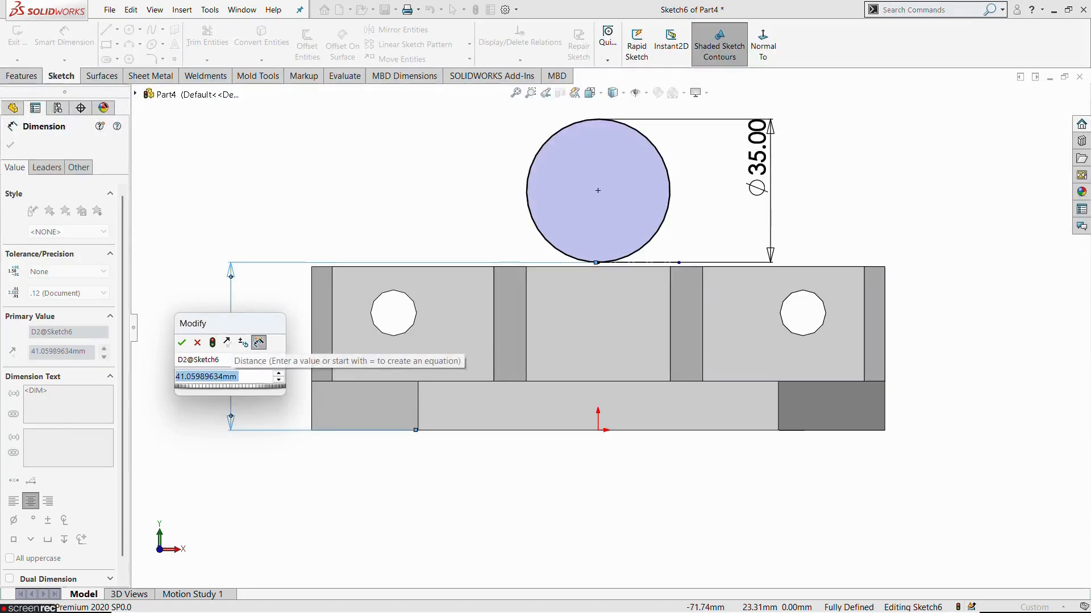
{"action": "type", "text": "32.00mm"}
{"action": "key", "text": "Return"}
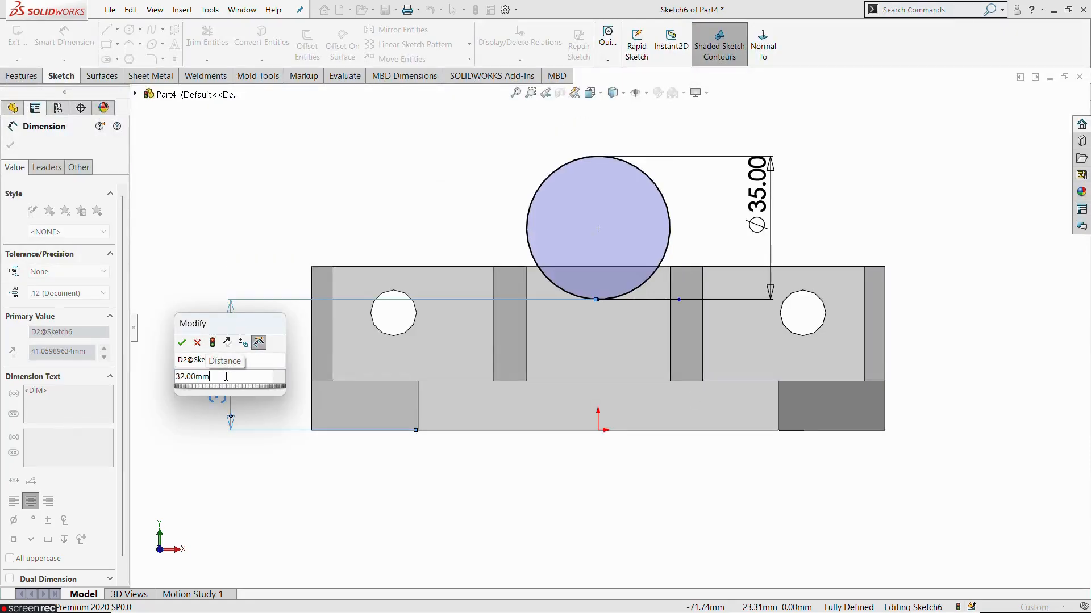
{"action": "left_click", "coordinate": [181, 343]}
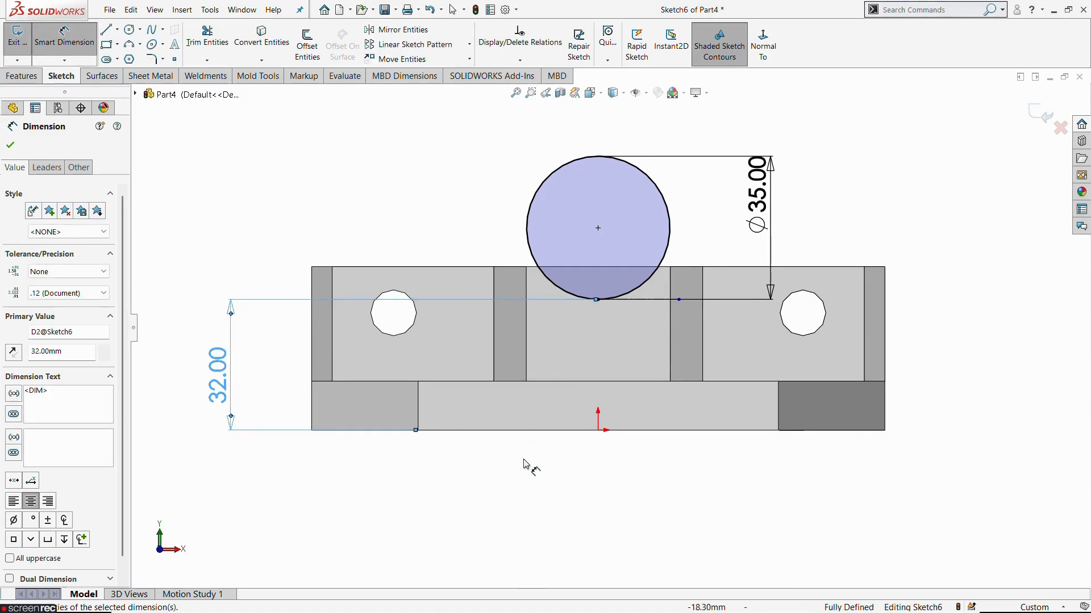
Exit the sketch and extrude-cut the 35 mm circle Through All across both upright walls.
{"action": "left_click", "coordinate": [20, 40]}
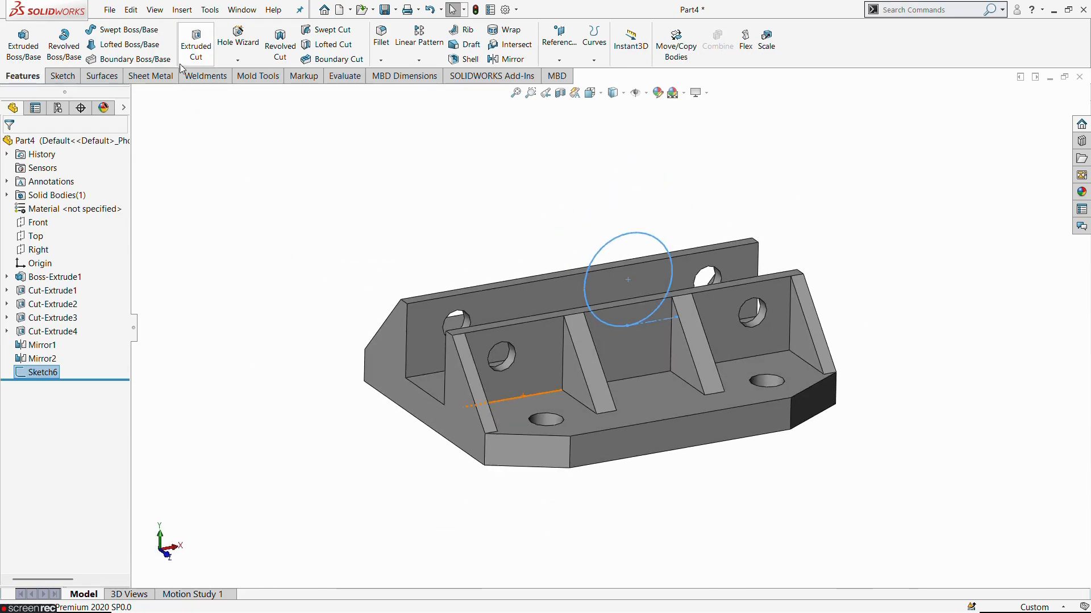
{"action": "left_click", "coordinate": [187, 60]}
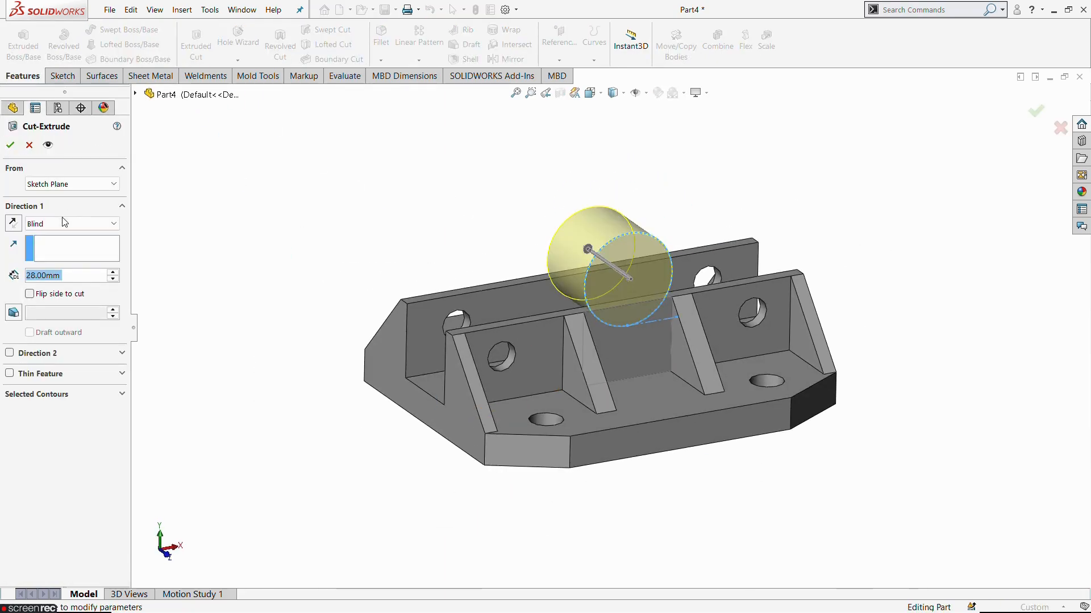
{"action": "left_click", "coordinate": [64, 223]}
{"action": "left_click", "coordinate": [52, 244]}
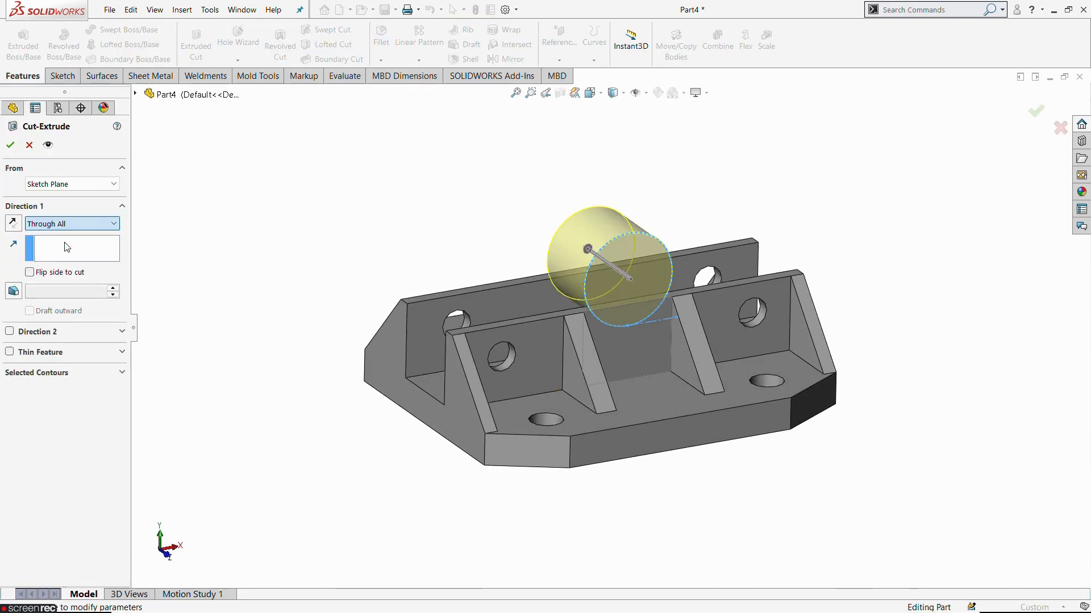
{"action": "left_click", "coordinate": [10, 144]}
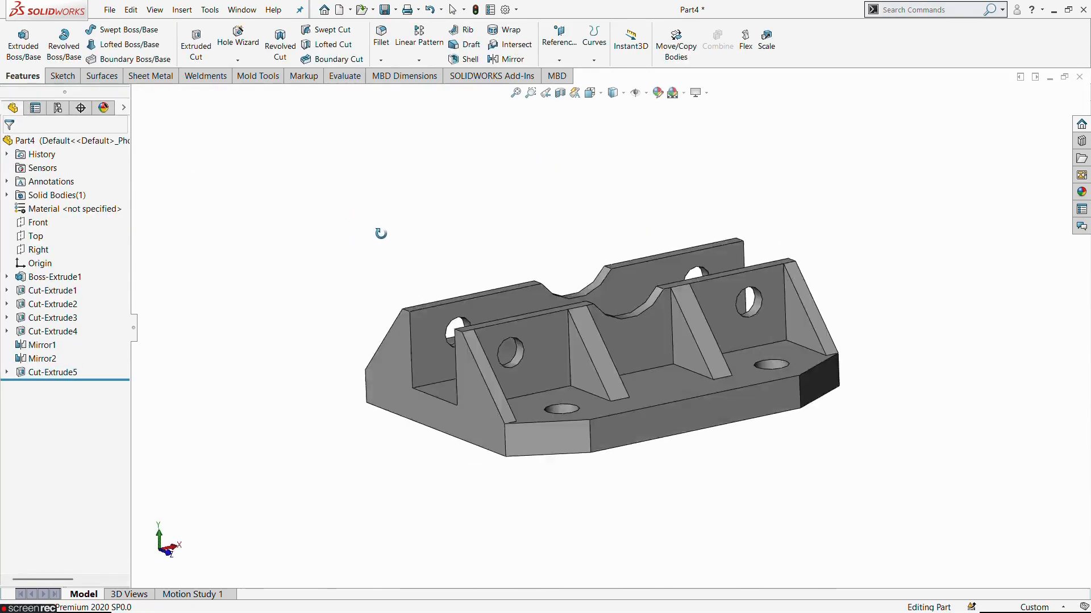
Start a sketch on the channel floor between the two upright walls, viewed normal to the face.
{"action": "middle_click_drag", "start_coordinate": [381, 233], "coordinate": [517, 375]}
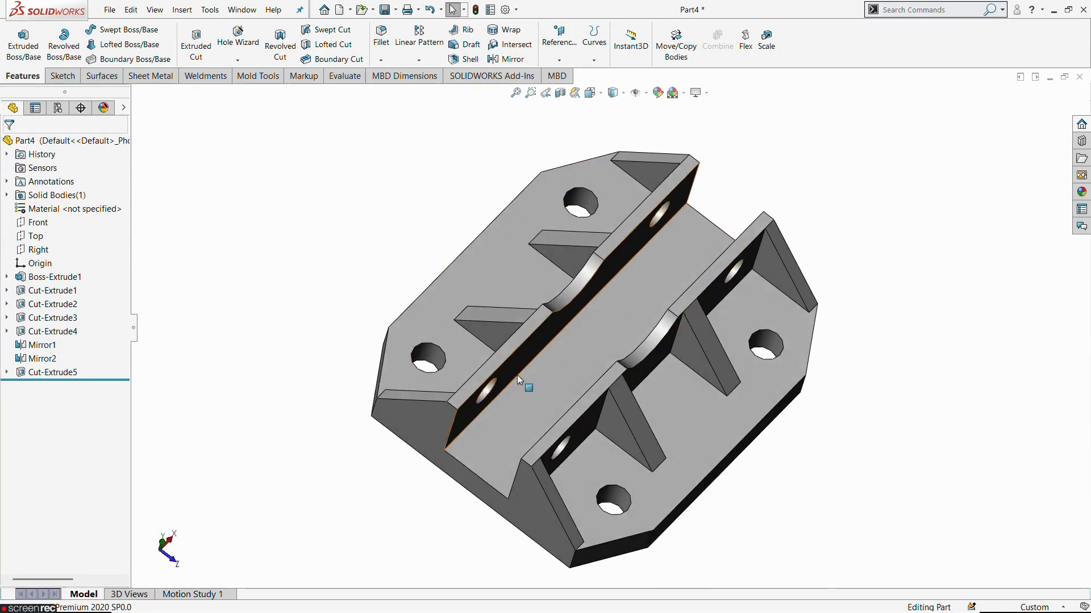
{"action": "scroll", "coordinate": [659, 272], "scroll_direction": "up", "scroll_amount": 3}
{"action": "middle_click_drag", "start_coordinate": [657, 333], "coordinate": [642, 366]}
{"action": "left_click", "coordinate": [602, 319]}
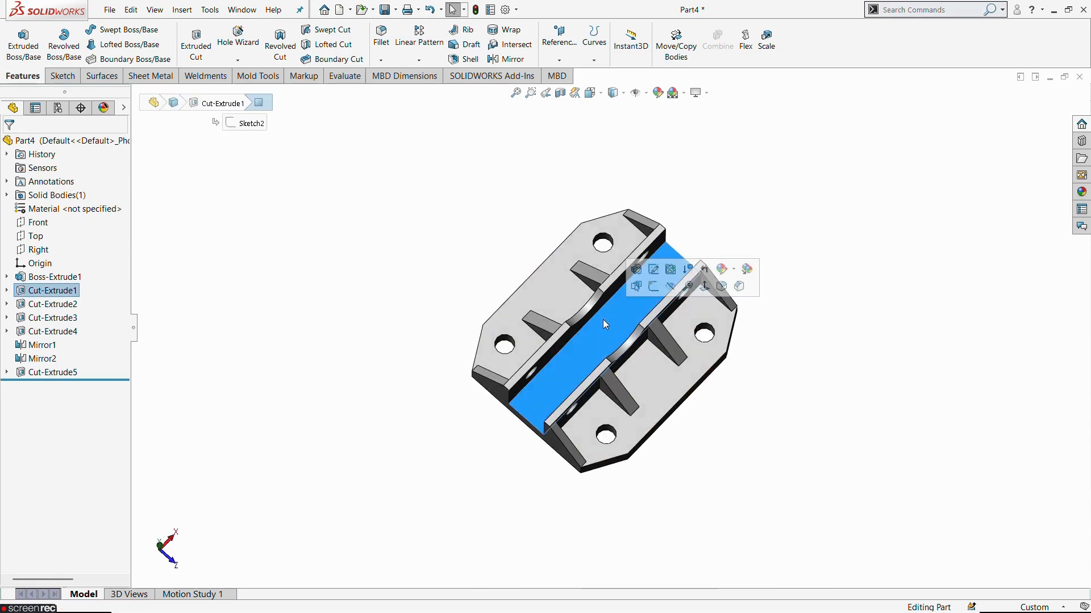
{"action": "left_click", "coordinate": [653, 287]}
{"action": "left_click", "coordinate": [763, 50]}
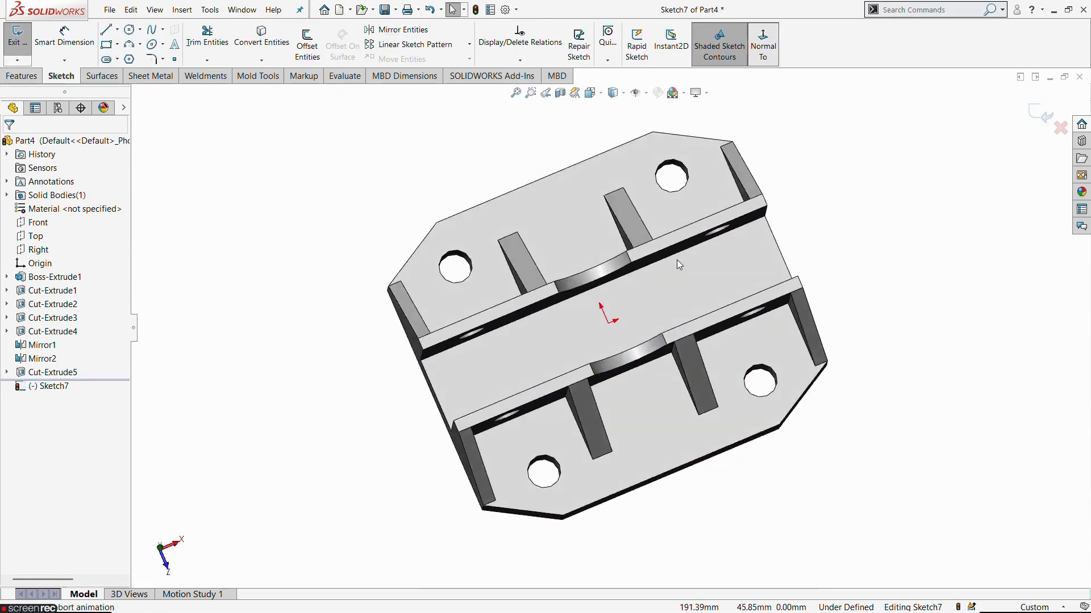
Sketch three circles about 13 mm in diameter level with the origin, centred at about X -44, 29 and 55 mm on the channel floor.
{"action": "left_click", "coordinate": [132, 29]}
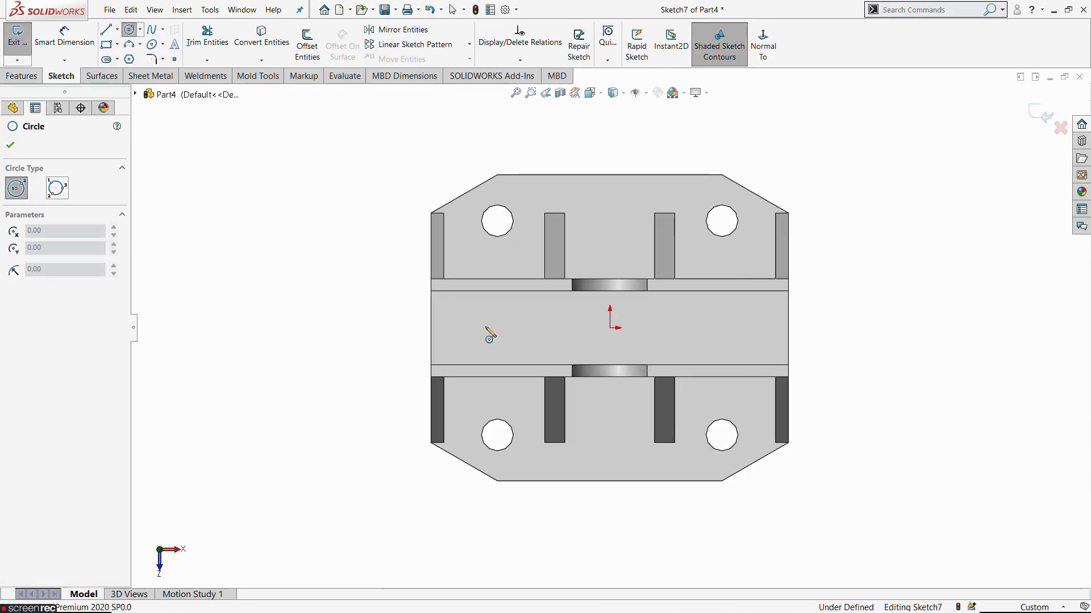
{"action": "left_click", "coordinate": [497, 328]}
{"action": "left_click", "coordinate": [511, 339]}
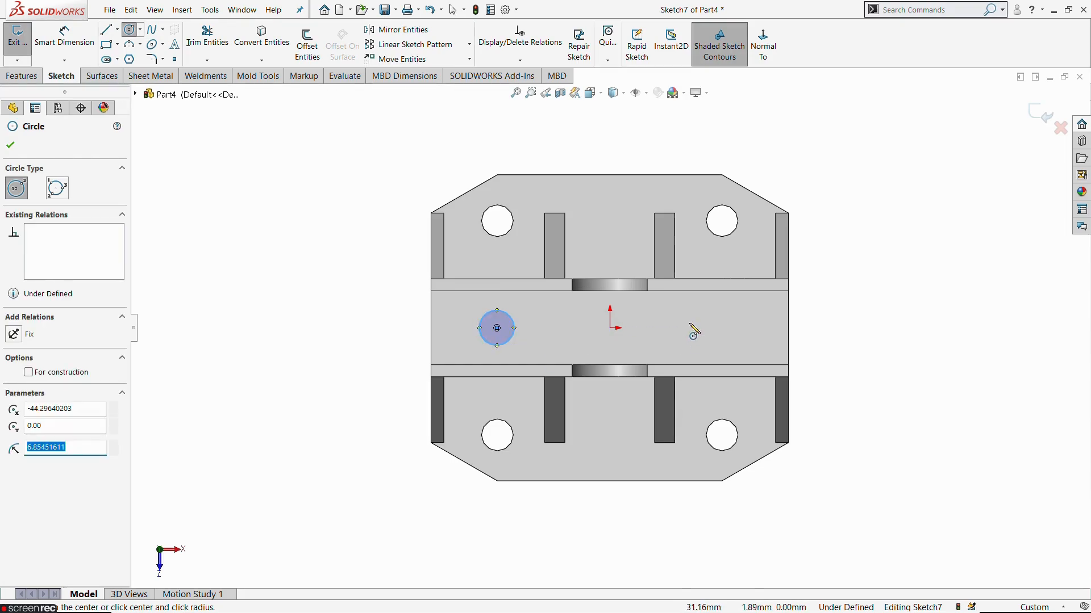
{"action": "left_click", "coordinate": [683, 328]}
{"action": "left_click", "coordinate": [695, 339]}
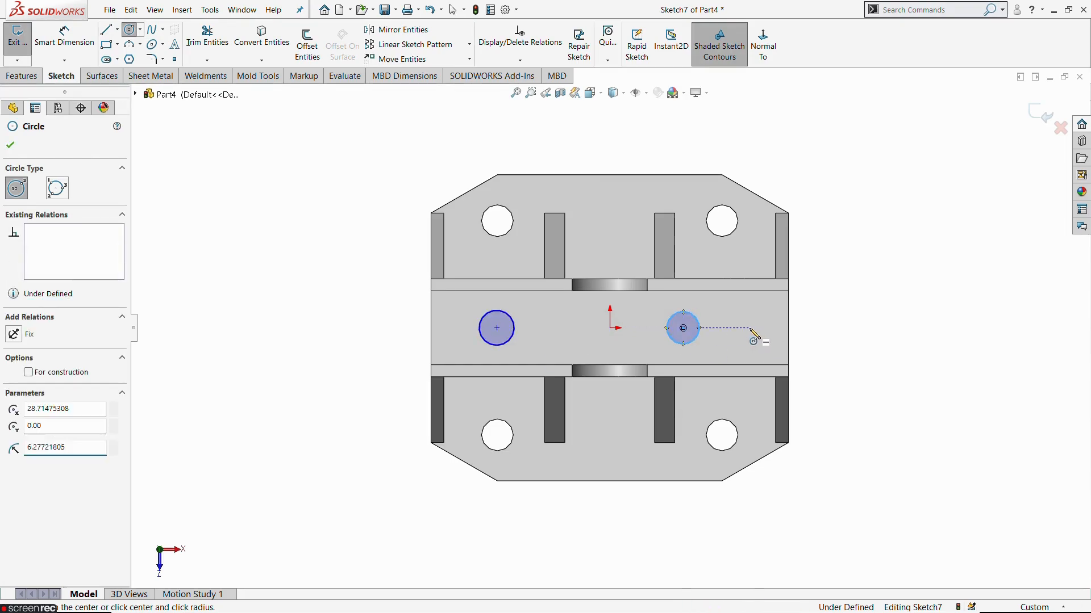
{"action": "left_click", "coordinate": [750, 329]}
{"action": "left_click", "coordinate": [763, 349]}
{"action": "key", "text": "Escape"}
{"action": "key", "text": "Escape"}
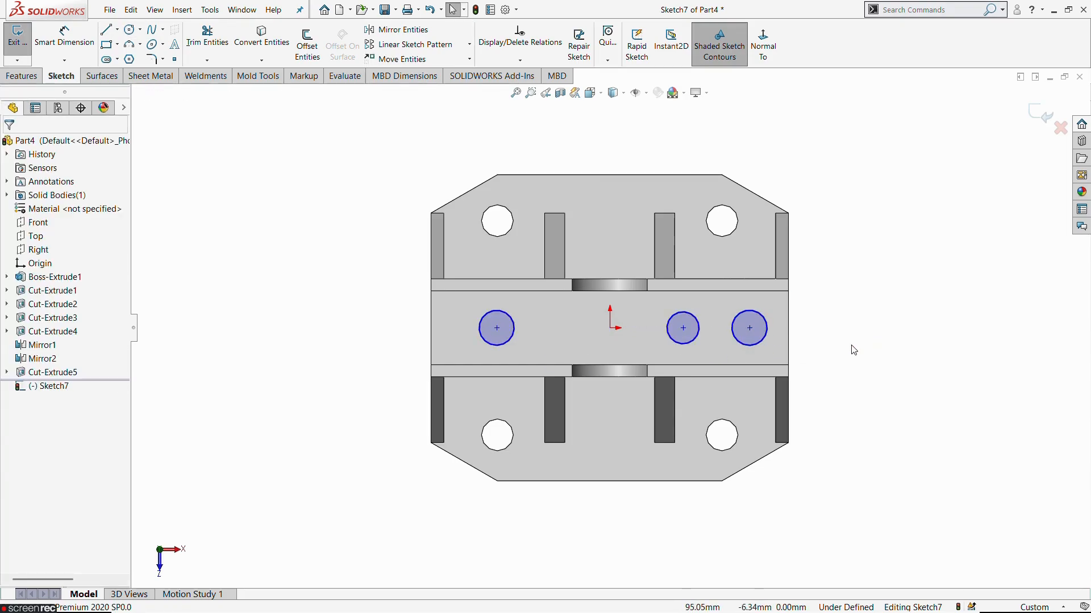
Check the reference drawing and make the three channel-floor circles equal in size.
{"action": "key", "text": "alt+Tab"}
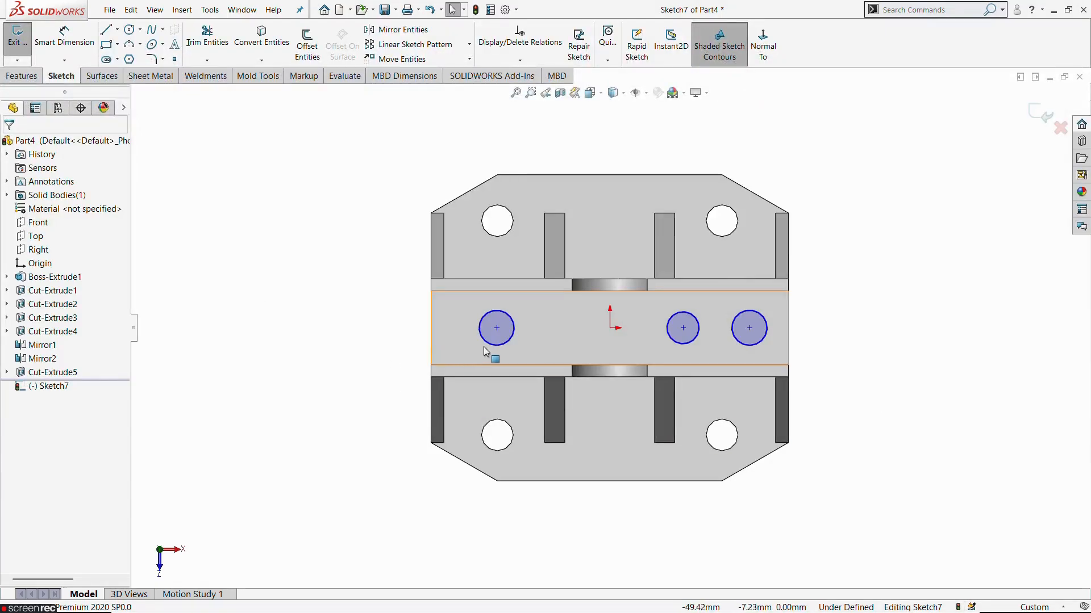
{"action": "left_click", "coordinate": [486, 344]}
{"action": "left_click", "coordinate": [694, 340], "text": "ctrl"}
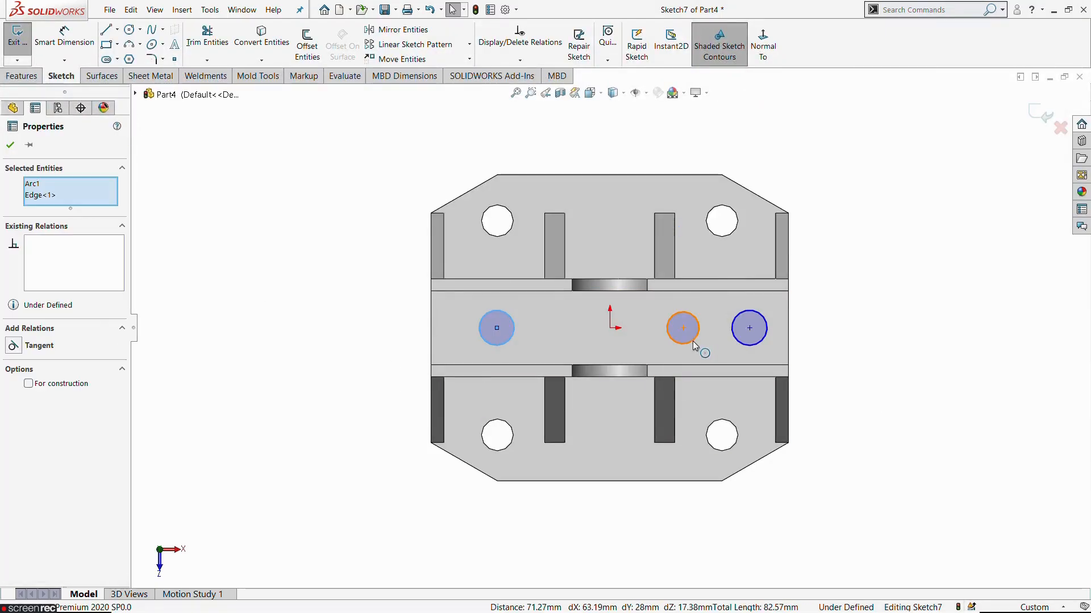
{"action": "left_click", "coordinate": [741, 345], "text": "ctrl"}
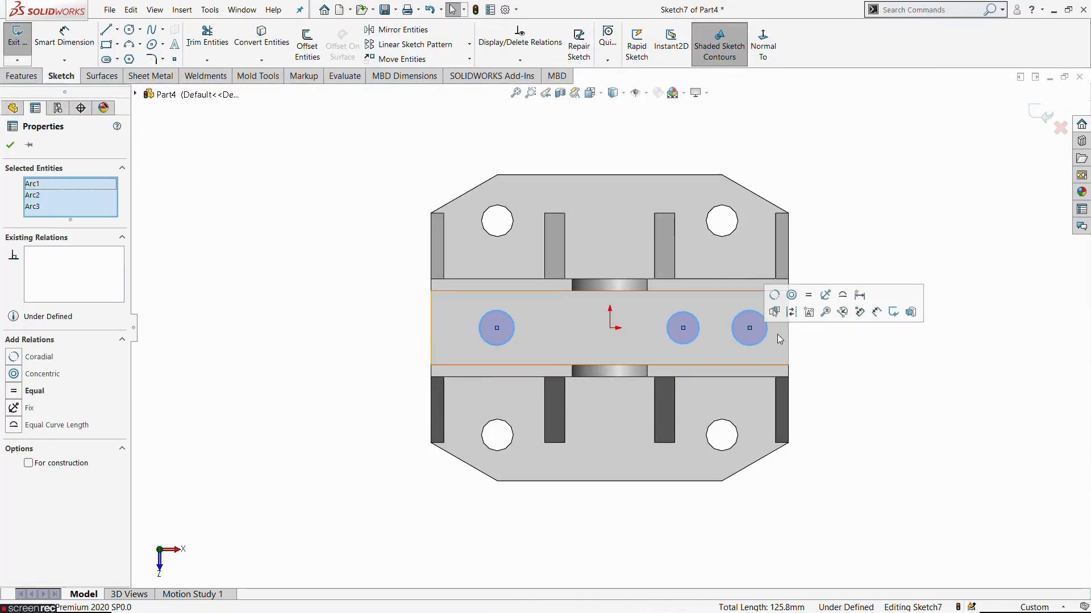
{"action": "left_click", "coordinate": [907, 396]}
Dimension the circle nearest the +X end of the channel floor with a diameter of 11.5 mm.
{"action": "left_click", "coordinate": [90, 45]}
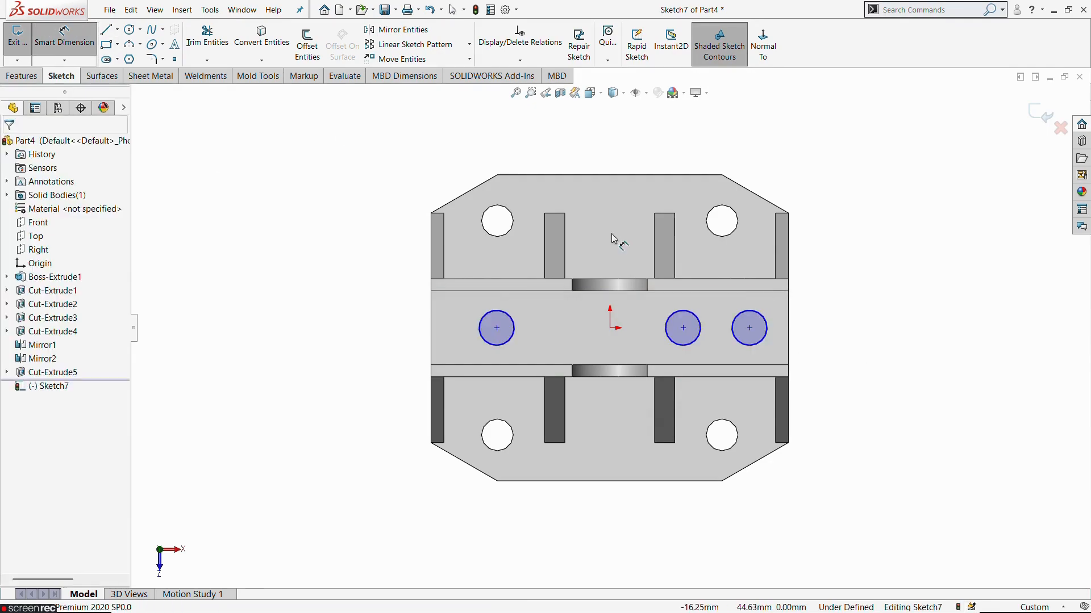
{"action": "left_click", "coordinate": [764, 341]}
{"action": "left_click", "coordinate": [912, 350]}
{"action": "type", "text": "11.5"}
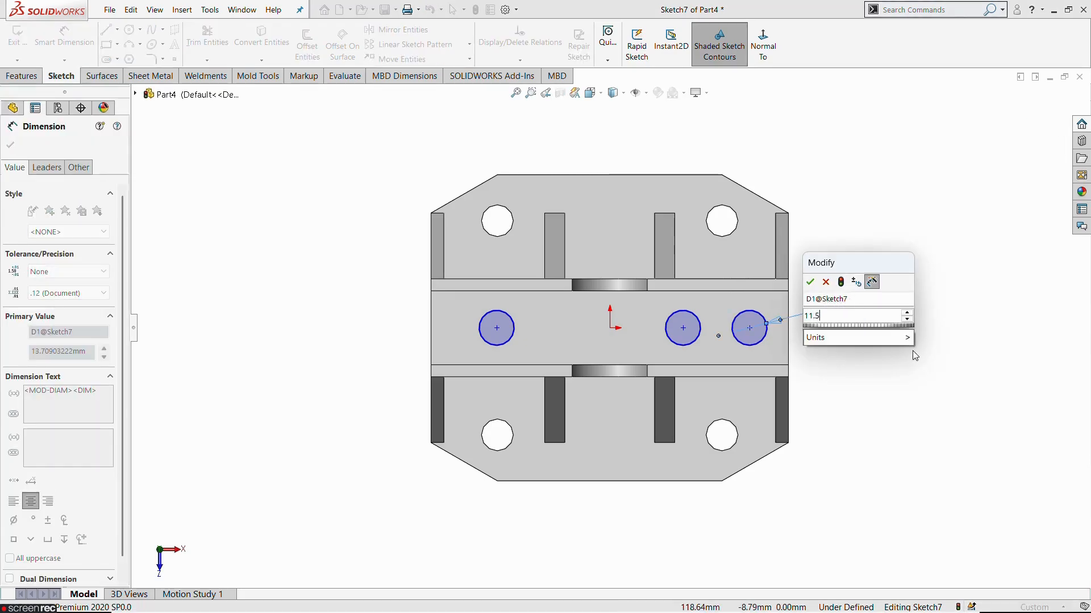
{"action": "key", "text": "Return"}
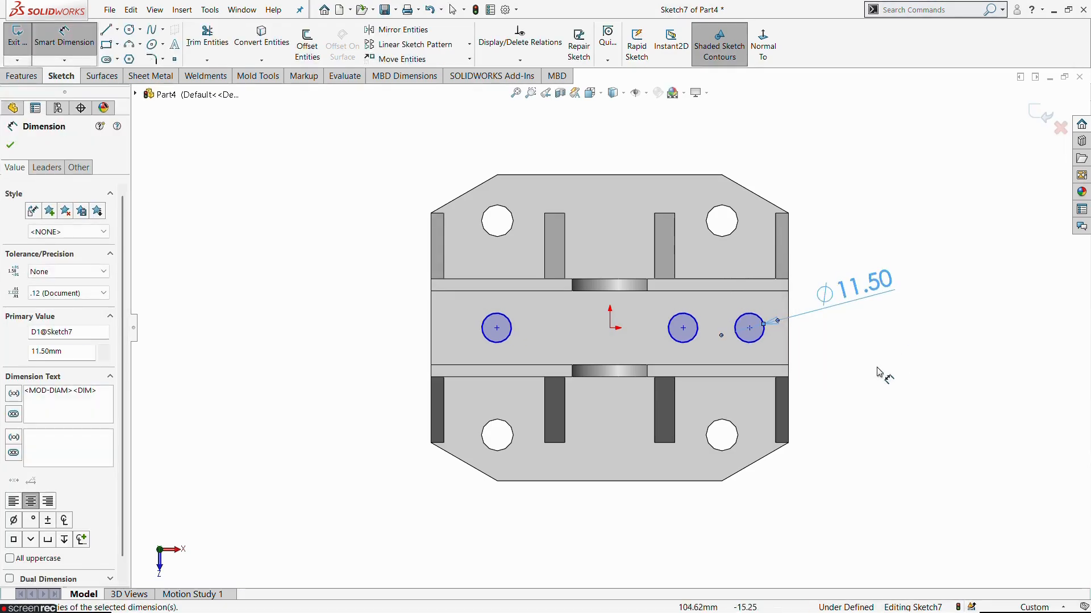
Following the reference drawing, dimension the +X end circle's centre 14.6 mm from the adjacent end edge of the channel floor.
{"action": "key", "text": "alt+Tab"}
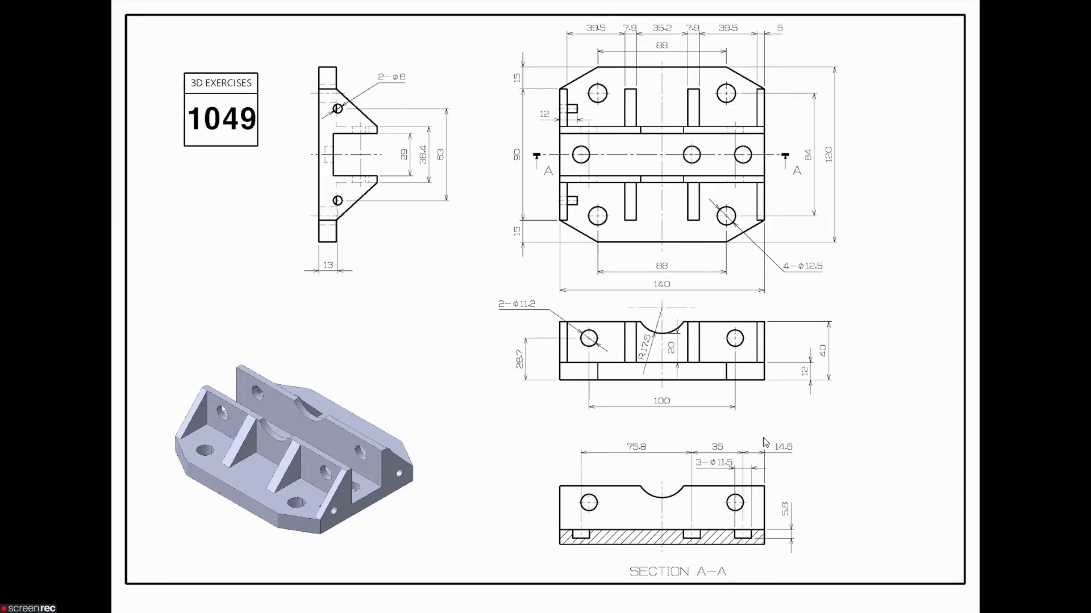
{"action": "key", "text": "alt+Tab"}
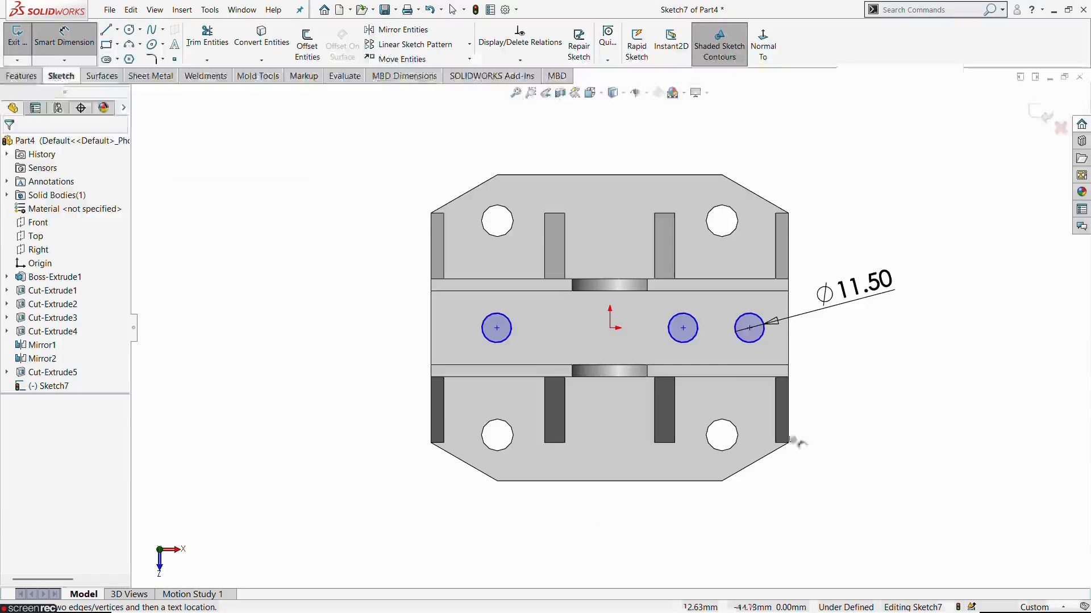
{"action": "left_click", "coordinate": [749, 328]}
{"action": "left_click", "coordinate": [788, 350]}
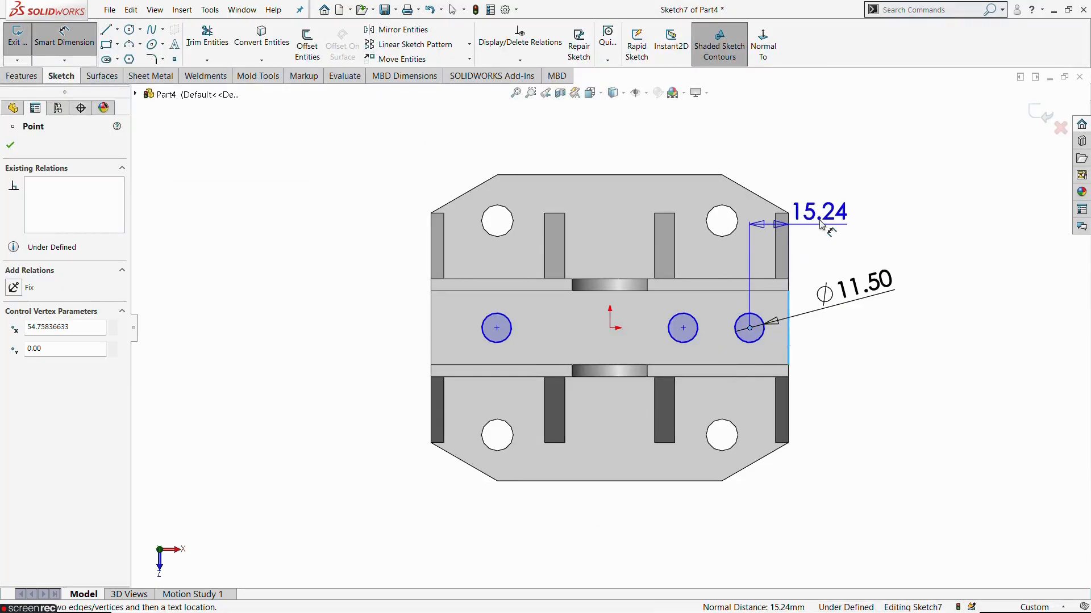
{"action": "left_click", "coordinate": [786, 170]}
{"action": "type", "text": "14.6"}
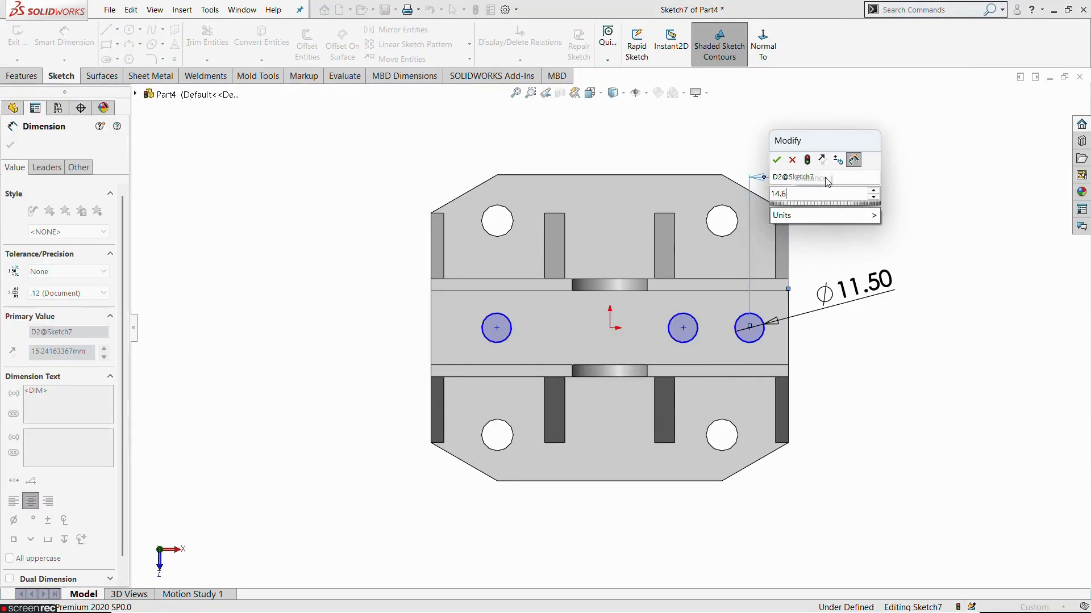
{"action": "key", "text": "Return"}
{"action": "left_click", "coordinate": [892, 377]}
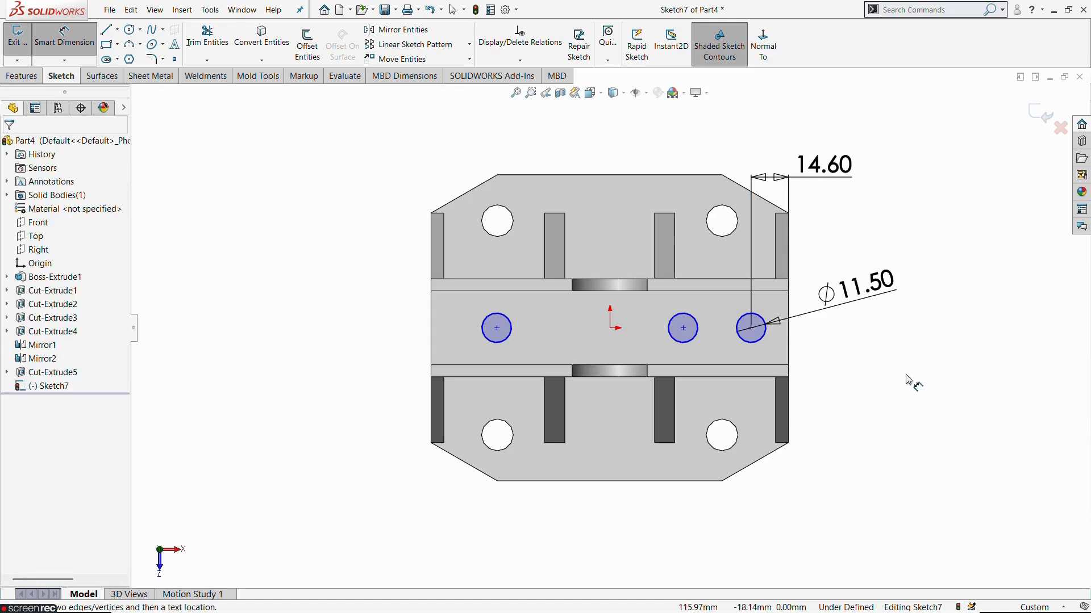
Following the reference drawing, set the centre distance between the middle circle and the +X end circle to 35 mm.
{"action": "left_click", "coordinate": [683, 328]}
{"action": "left_click", "coordinate": [751, 328]}
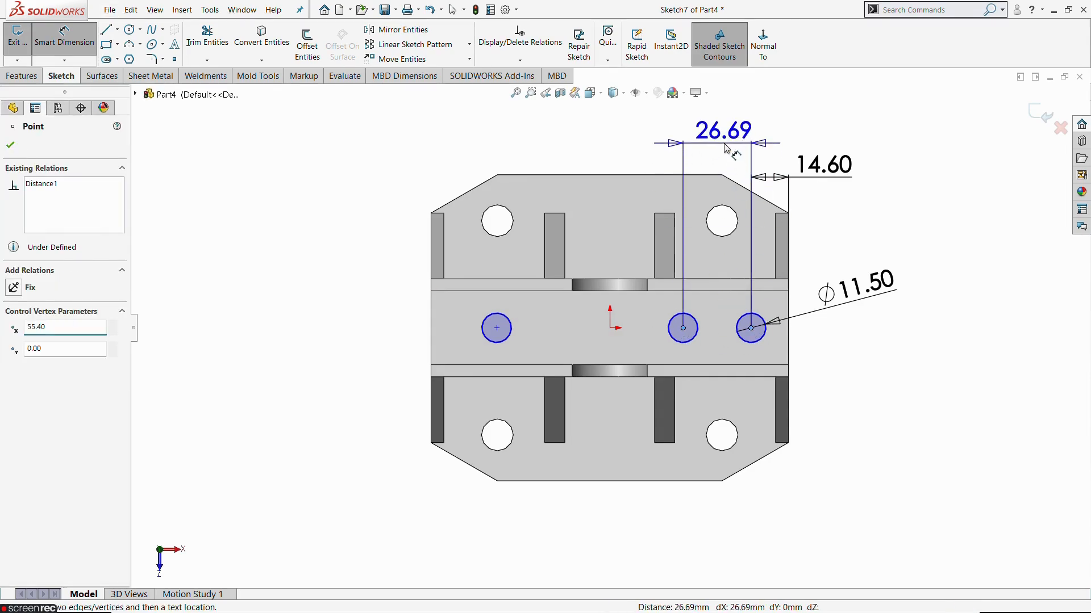
{"action": "left_click", "coordinate": [704, 133]}
{"action": "key", "text": "alt+Tab"}
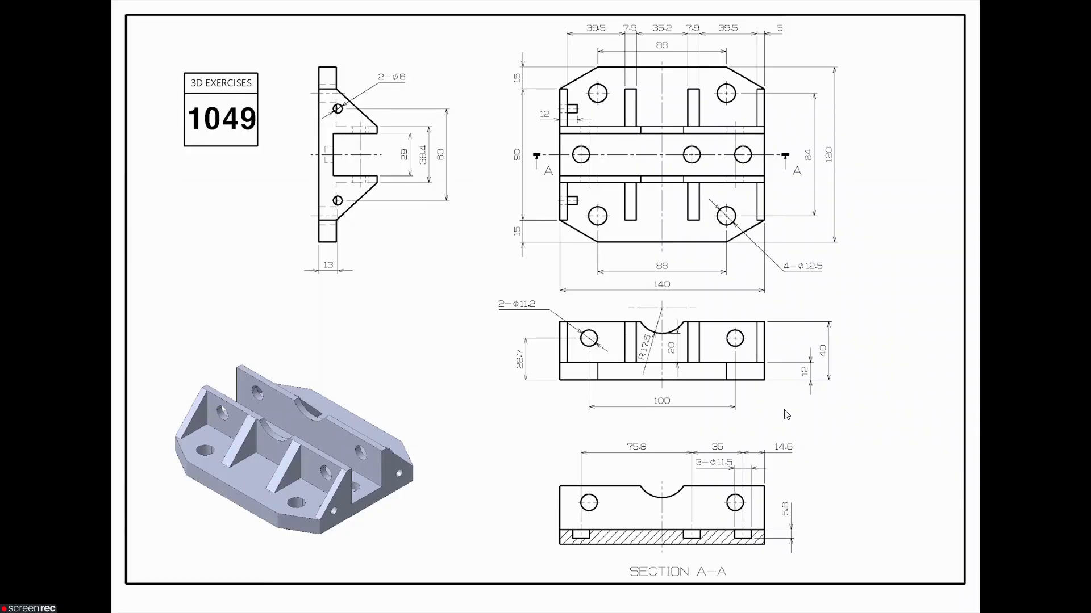
{"action": "key", "text": "alt+Tab"}
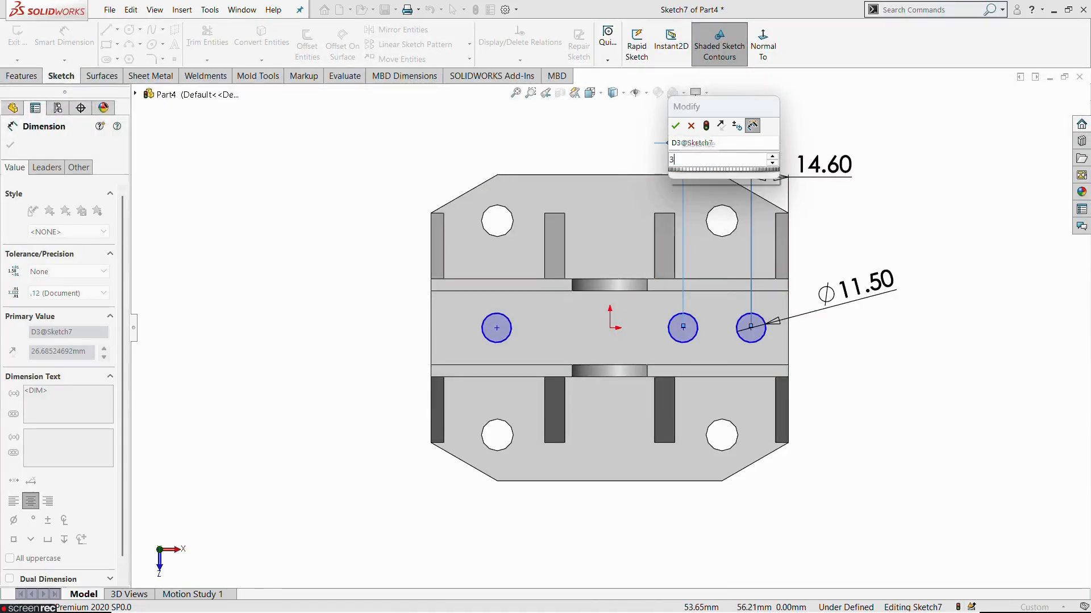
{"action": "key", "text": "Return"}
{"action": "left_click", "coordinate": [896, 376]}
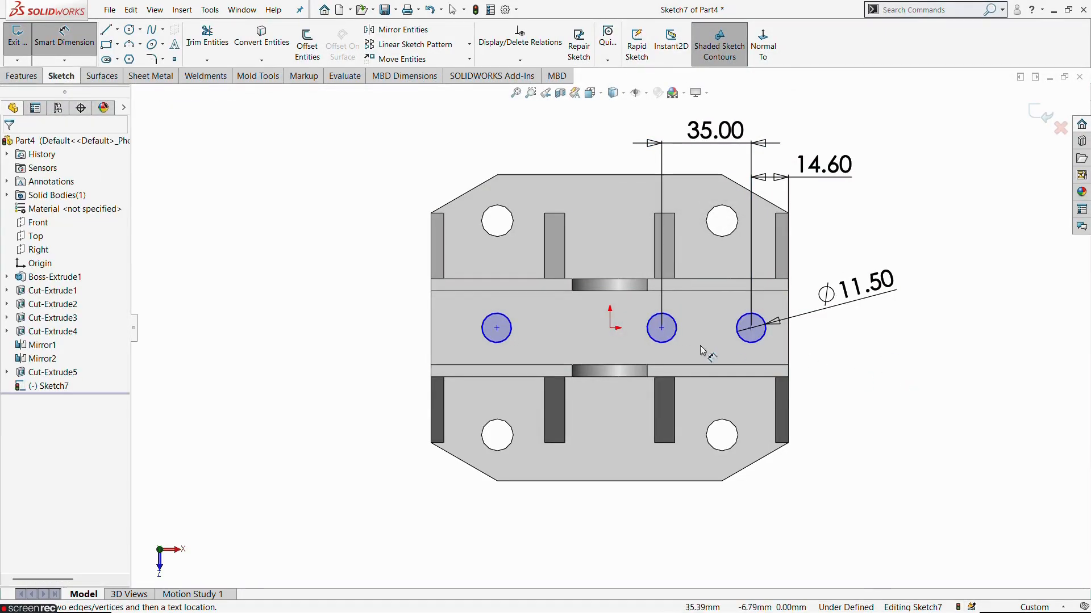
Following the reference drawing, set the centre distance between the middle circle and the -X end circle to 75.8 mm.
{"action": "left_click", "coordinate": [662, 329]}
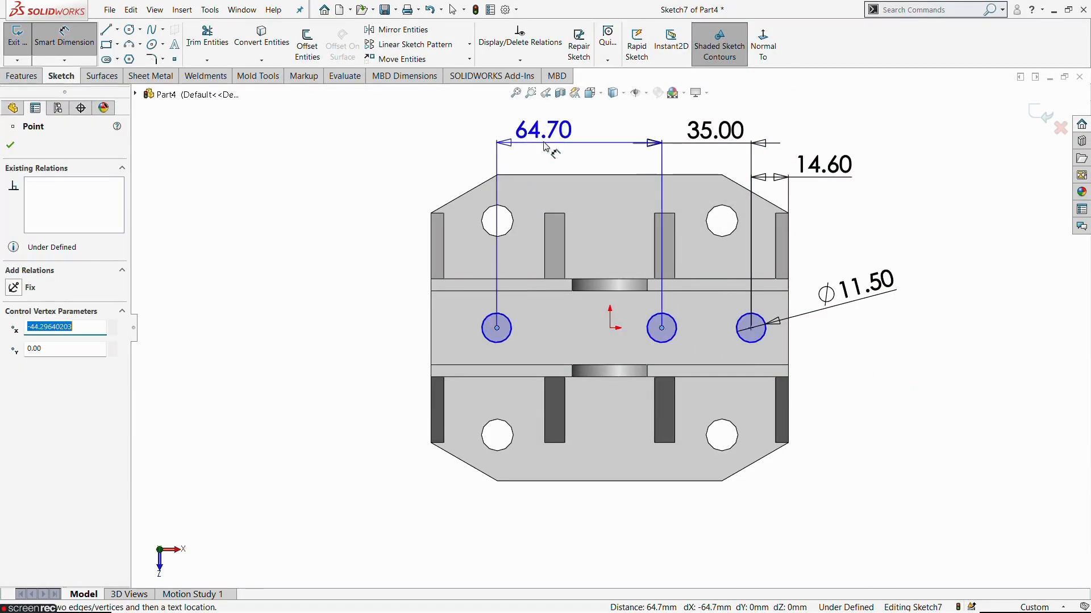
{"action": "left_click", "coordinate": [540, 130]}
{"action": "key", "text": "alt+Tab"}
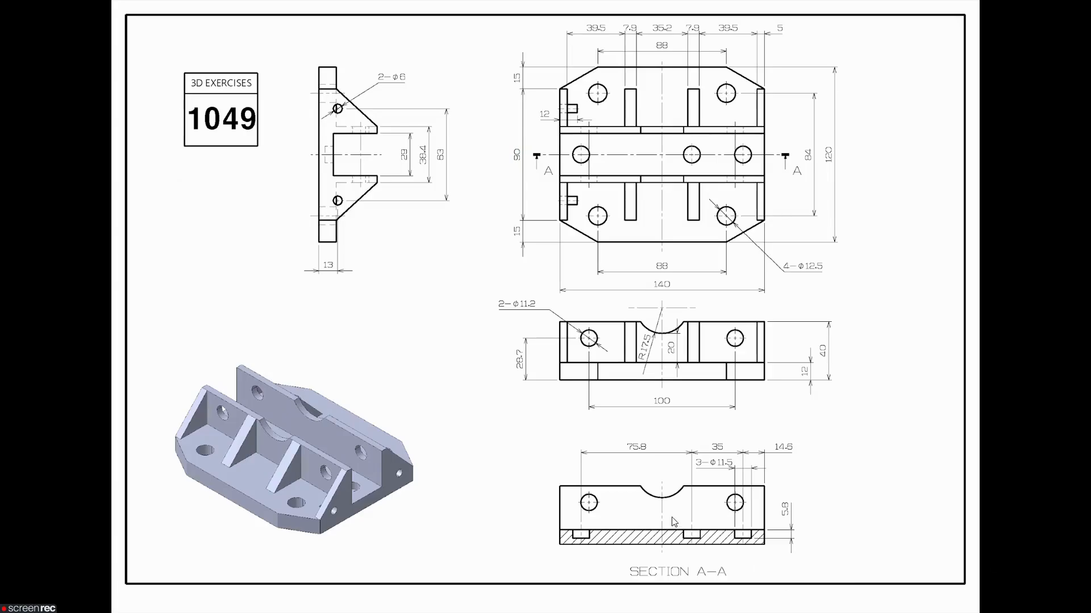
{"action": "key", "text": "alt+Tab"}
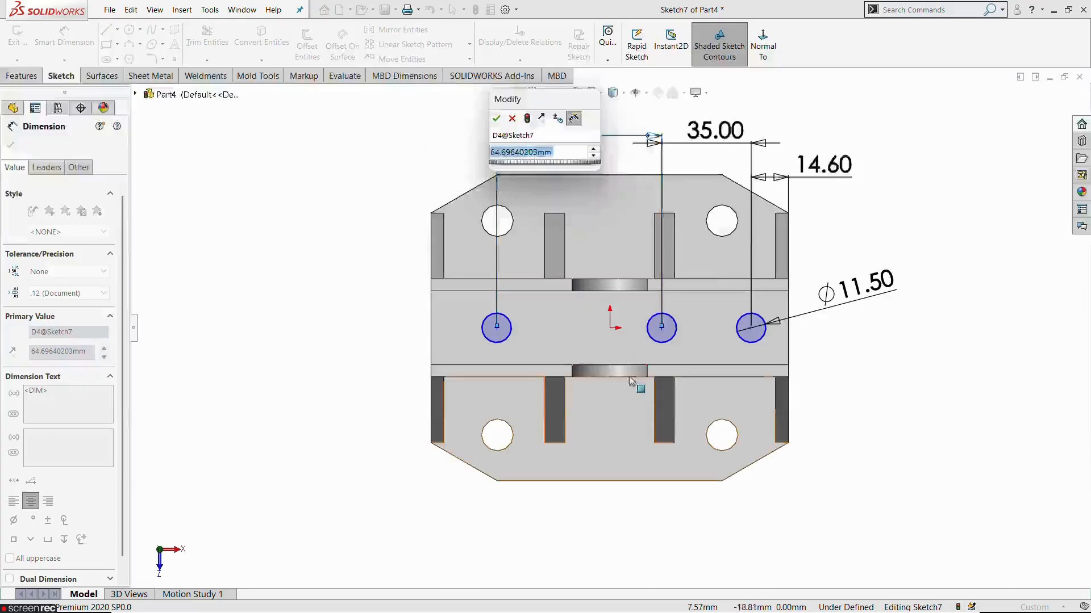
{"action": "type", "text": "75.8"}
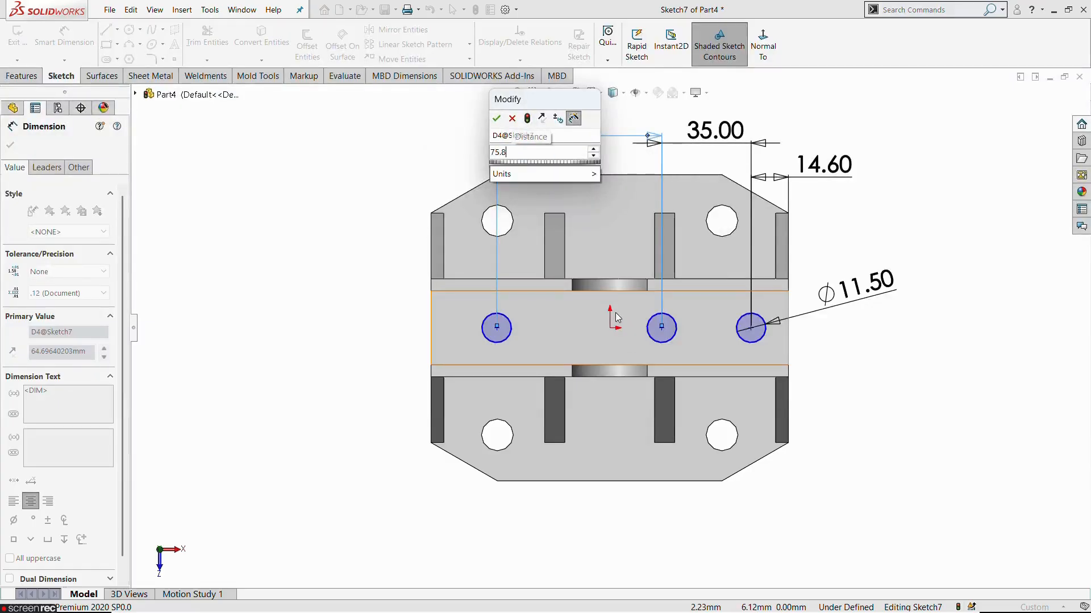